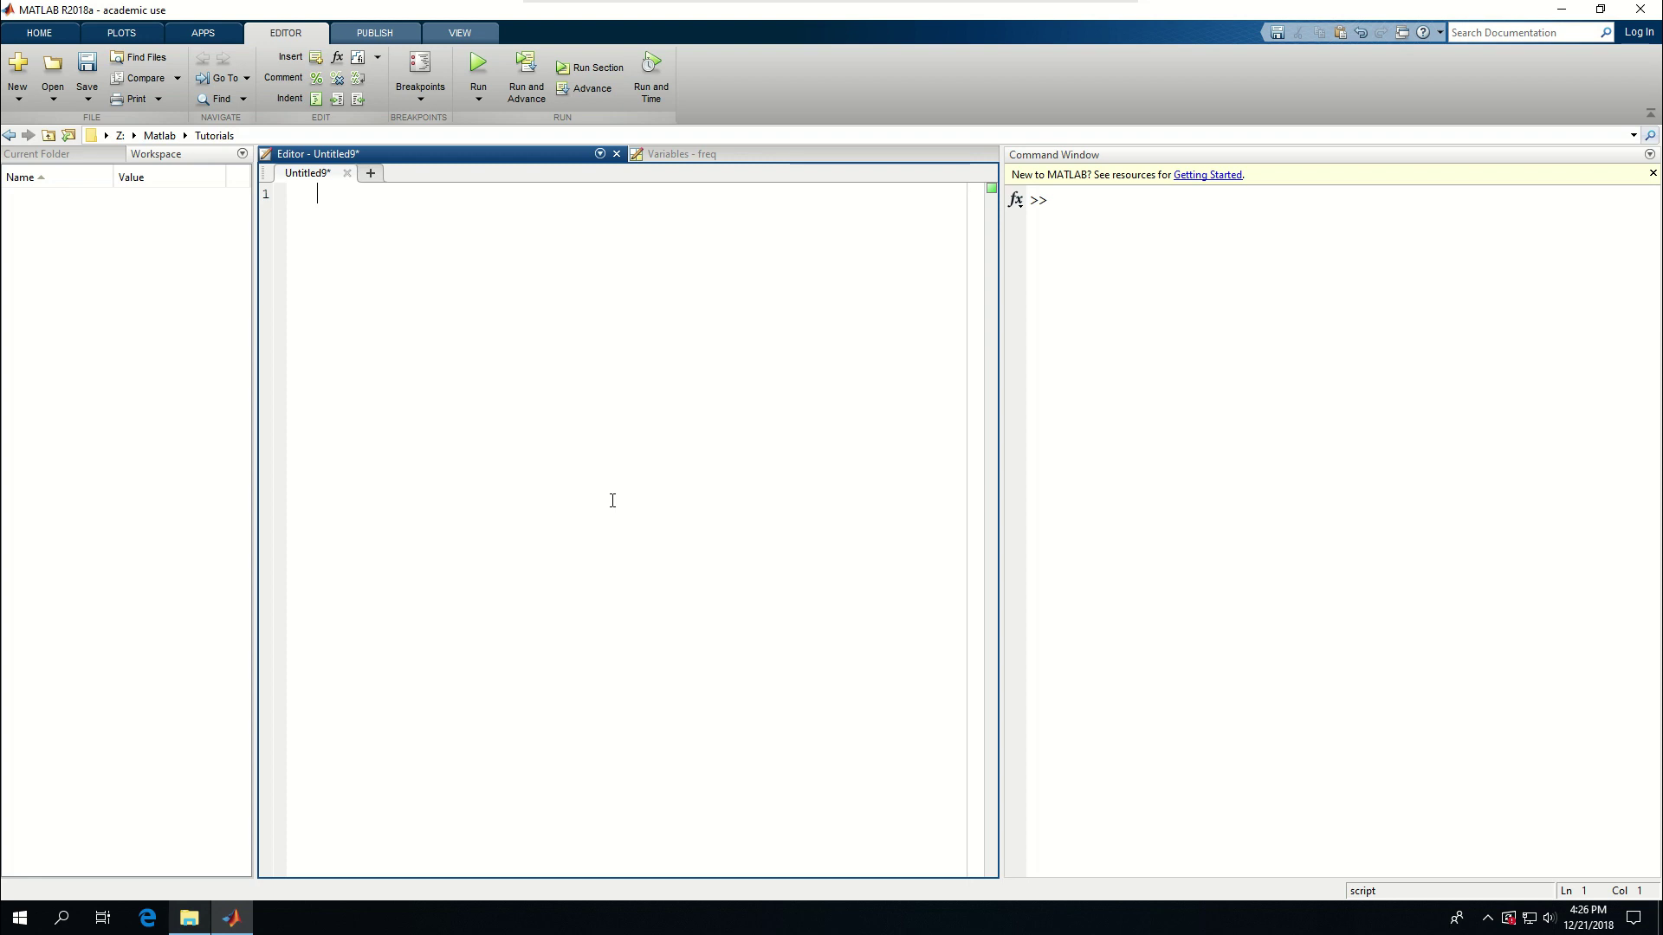
# - Write 'clear; close all; clc;', then define x = linspace(0,1,100) and y = linspace(0,2,200)
pyautogui.write('cl')
pyautogui.write('ear; close al')
pyautogui.write('l;cl')
pyautogui.press('BackSpace')
pyautogui.press('BackSpace')
pyautogui.press('BackSpace')
pyautogui.write('; clc; ')
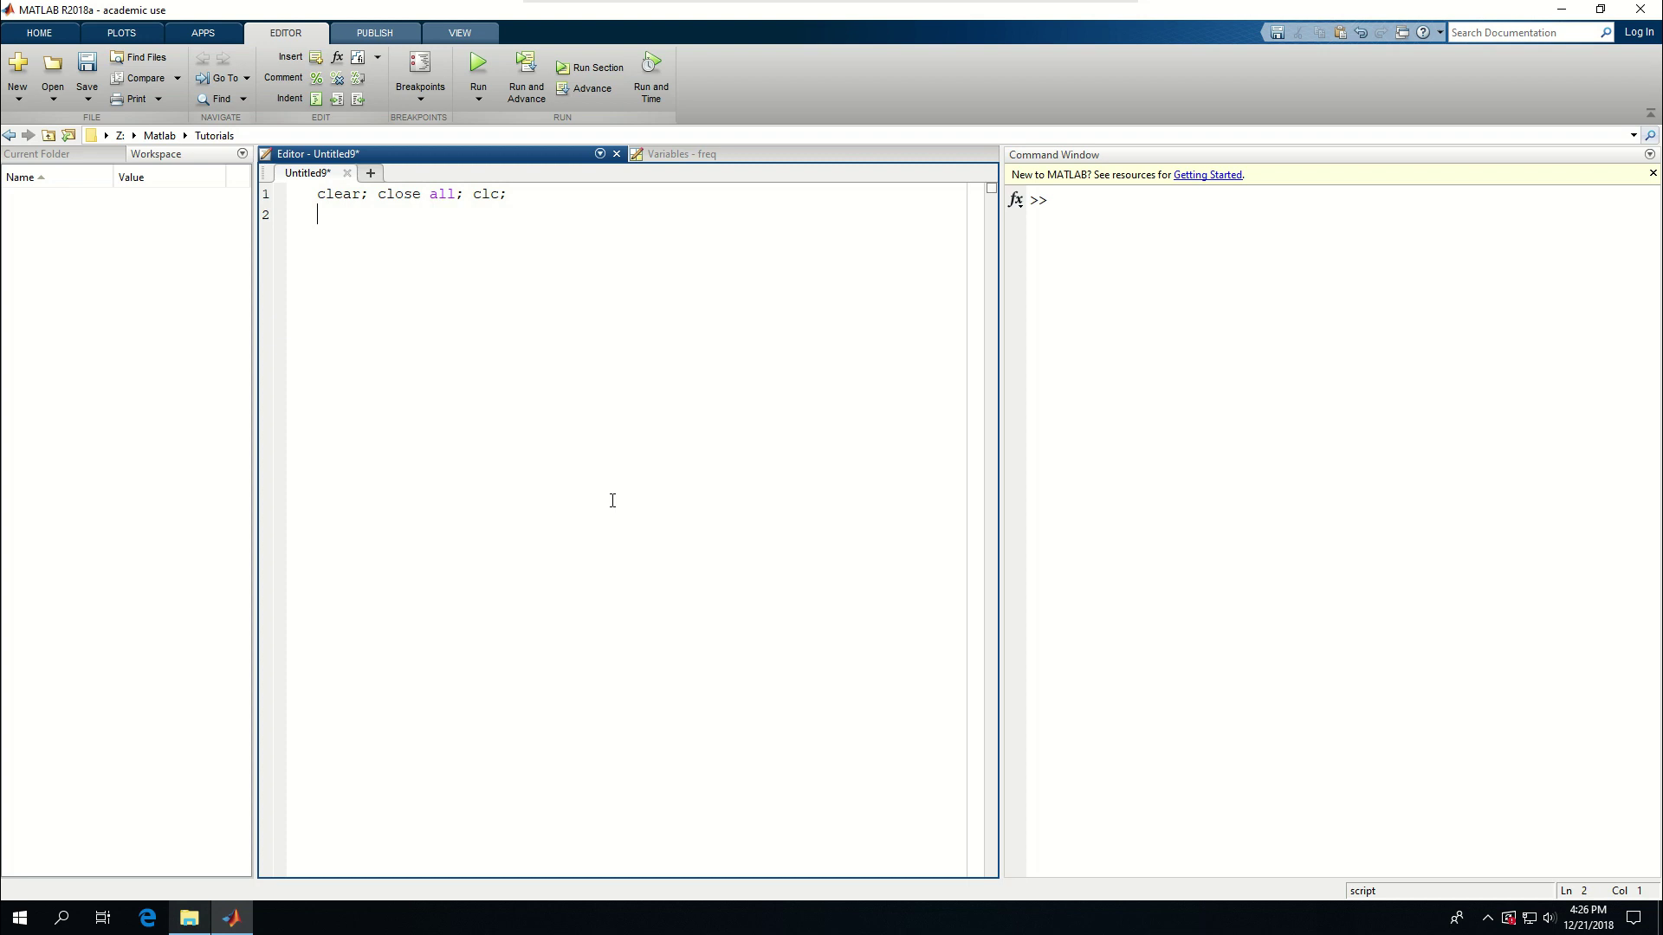
pyautogui.write('x = ')
pyautogui.write('l')
pyautogui.write('inspac')
pyautogui.write('e(0,1')
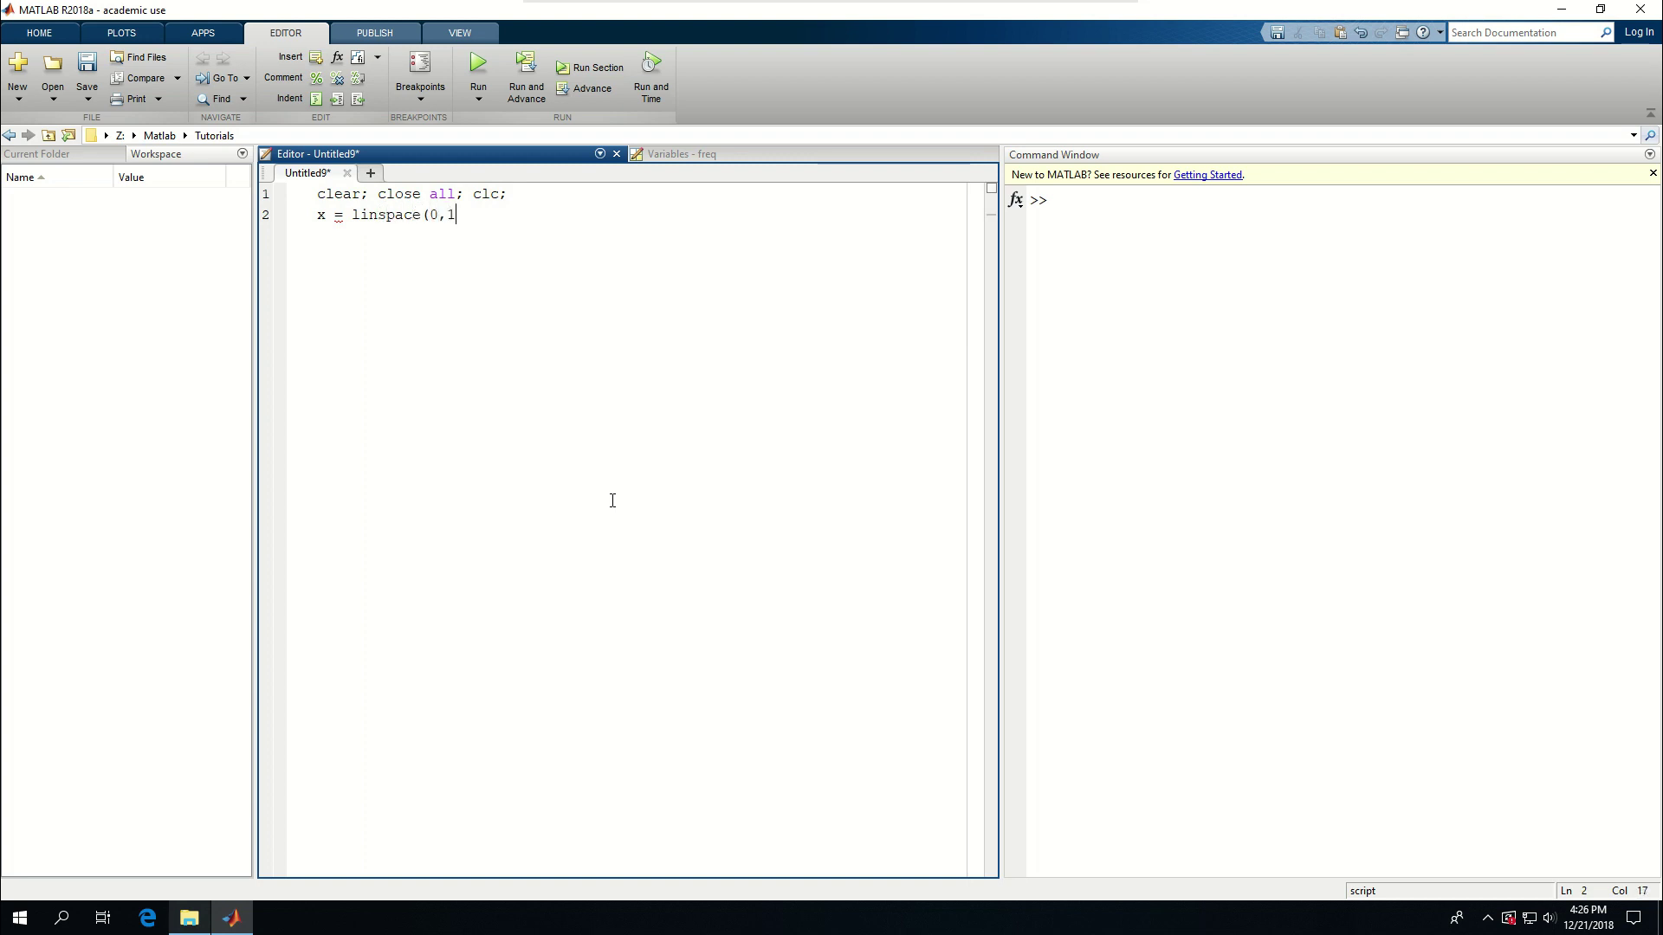
pyautogui.write(',100')
pyautogui.write('); ')
pyautogui.write('y = ')
pyautogui.write('lin')
pyautogui.write('space(0')
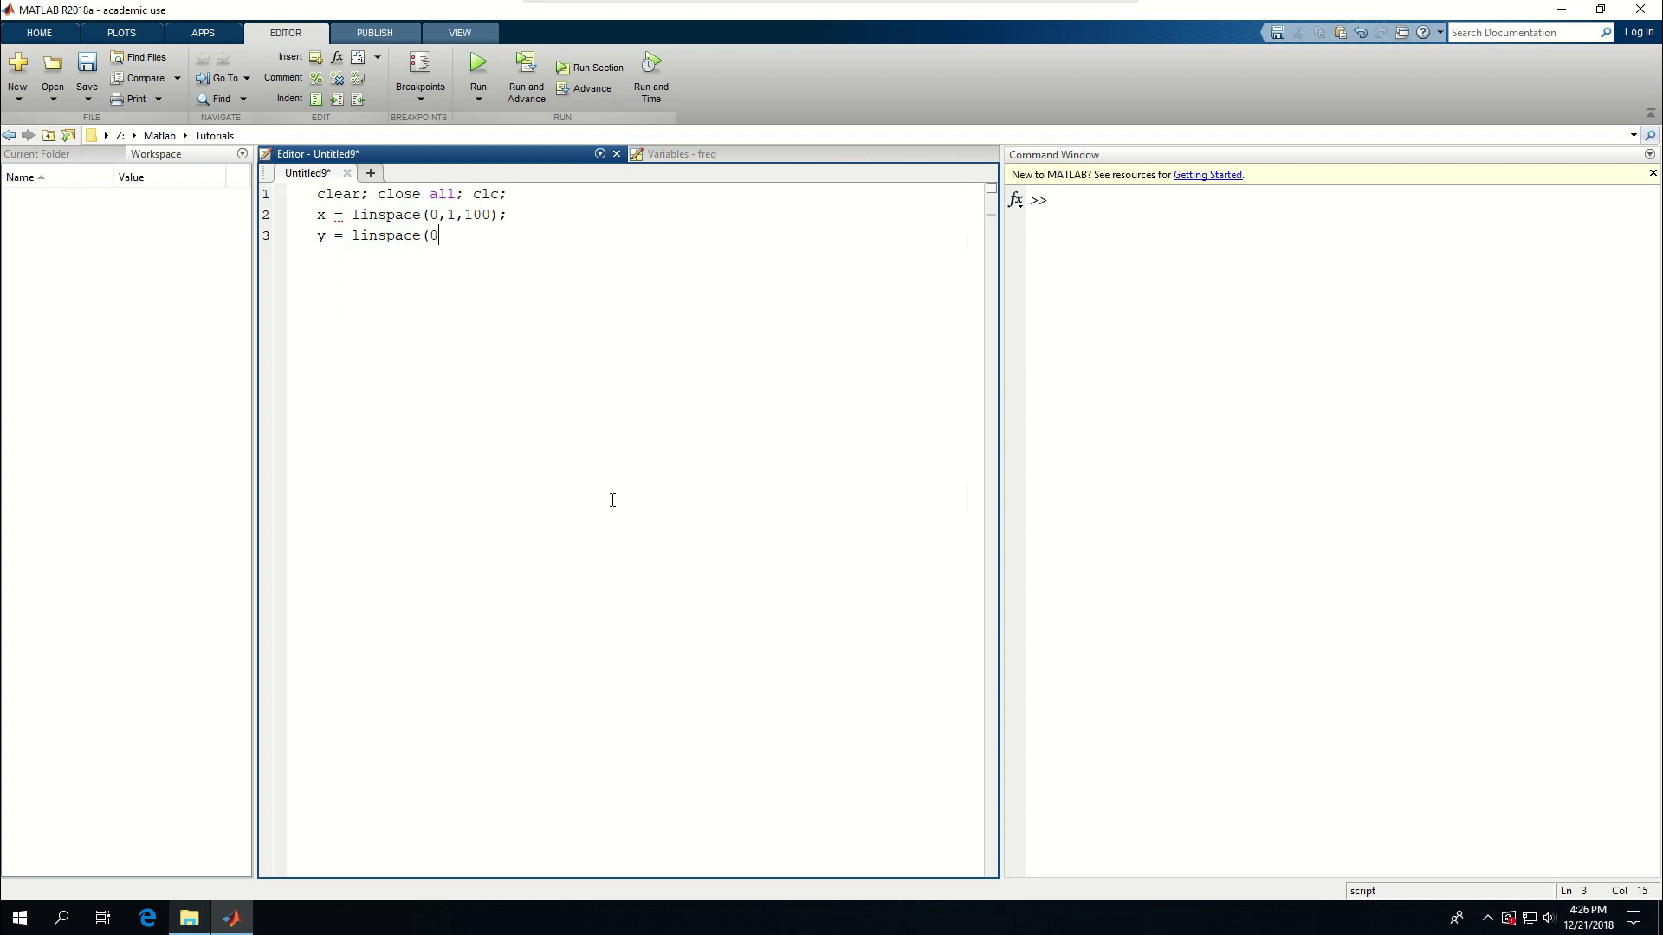
pyautogui.write(',2,20')
pyautogui.write('0);')
# - Run the script, then add z = sin(2*pi*x/0.5) * cos(2*pi*y/0.3) on line 4
pyautogui.press('F5')
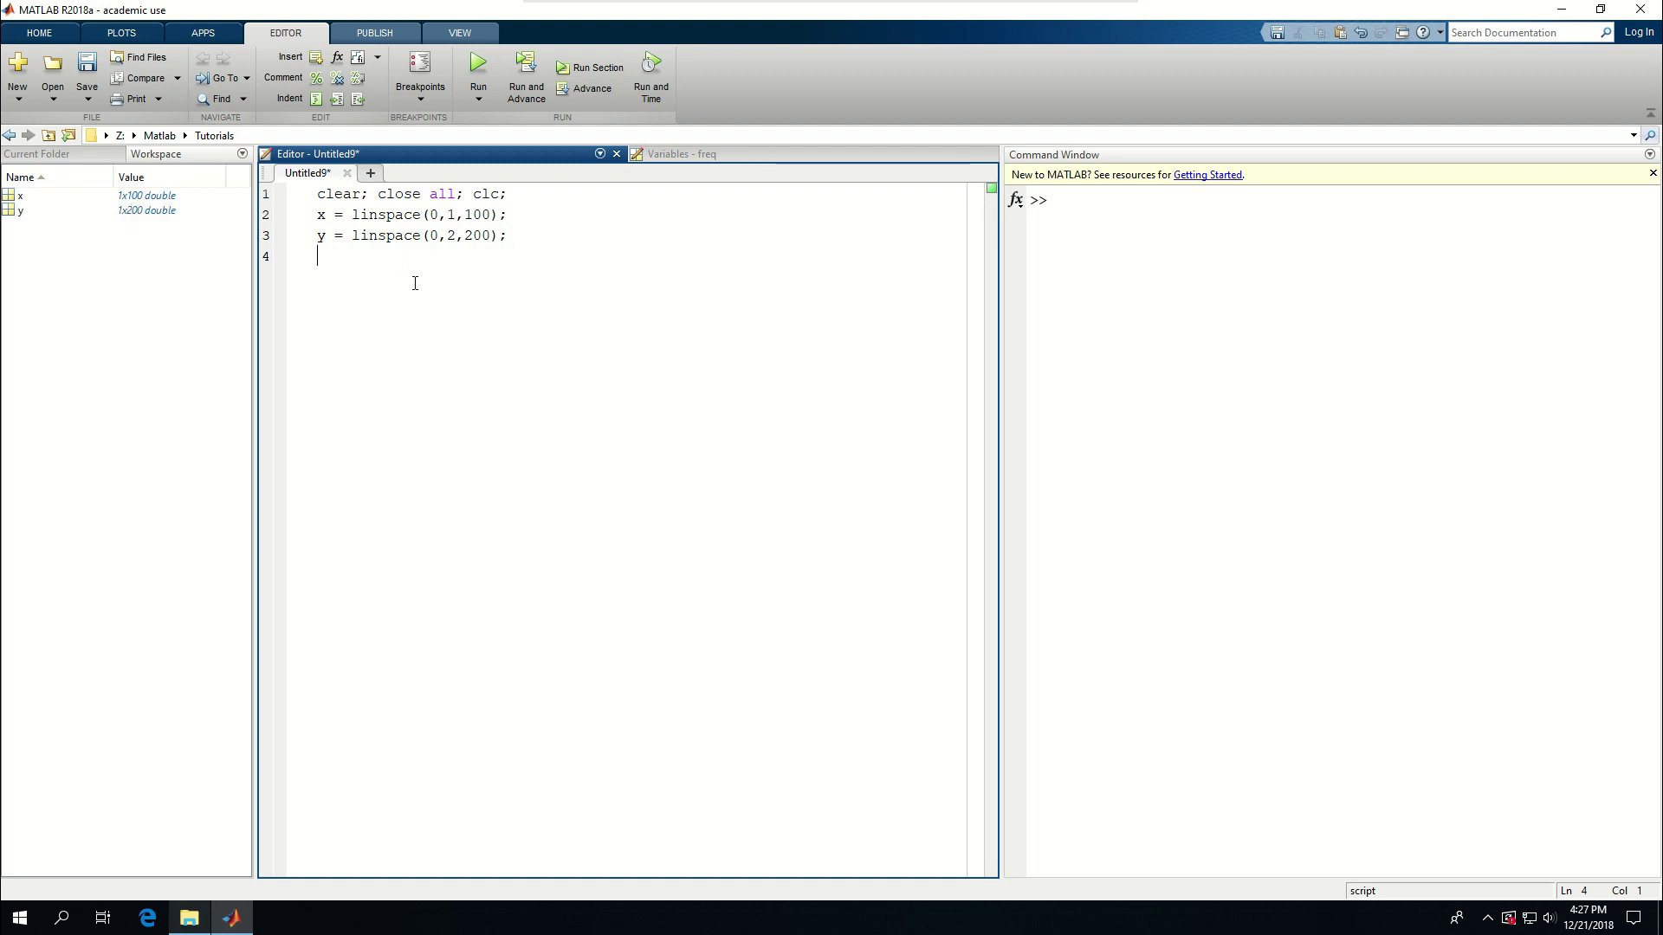
pyautogui.write('z = ')
pyautogui.write('x')
pyautogui.press('BackSpace')
pyautogui.write('sib')
pyautogui.press('BackSpace')
pyautogui.write('n(')
pyautogui.write('2 * pi * ')
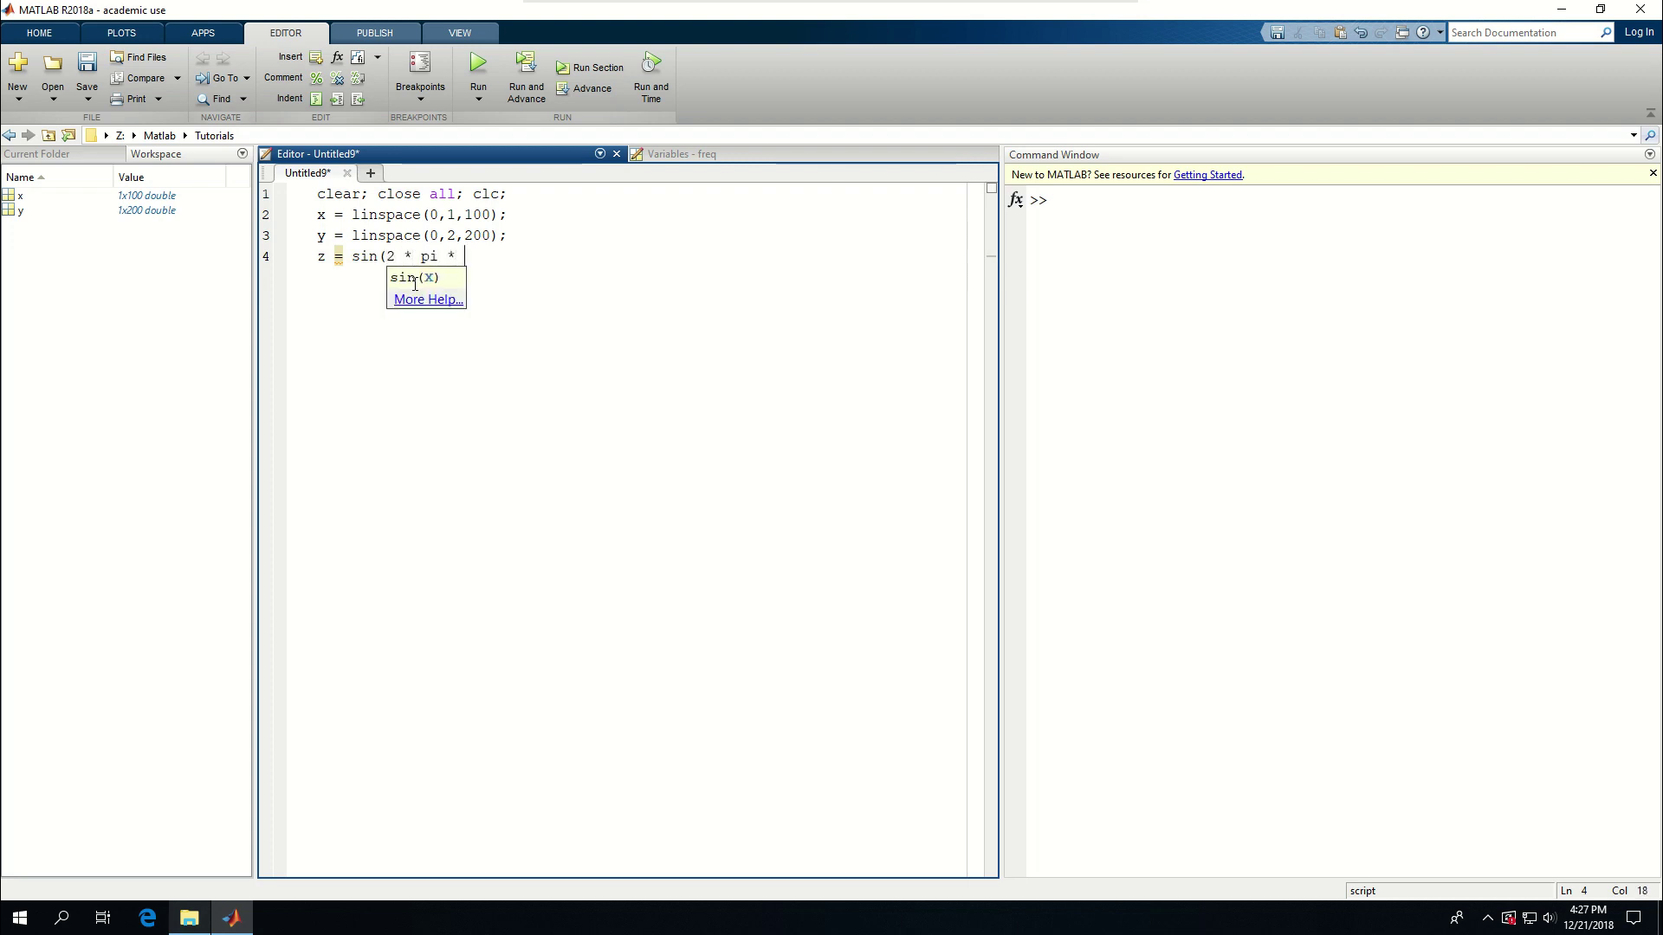
pyautogui.write('x ')
pyautogui.write('/ 0.')
pyautogui.write('5) * ')
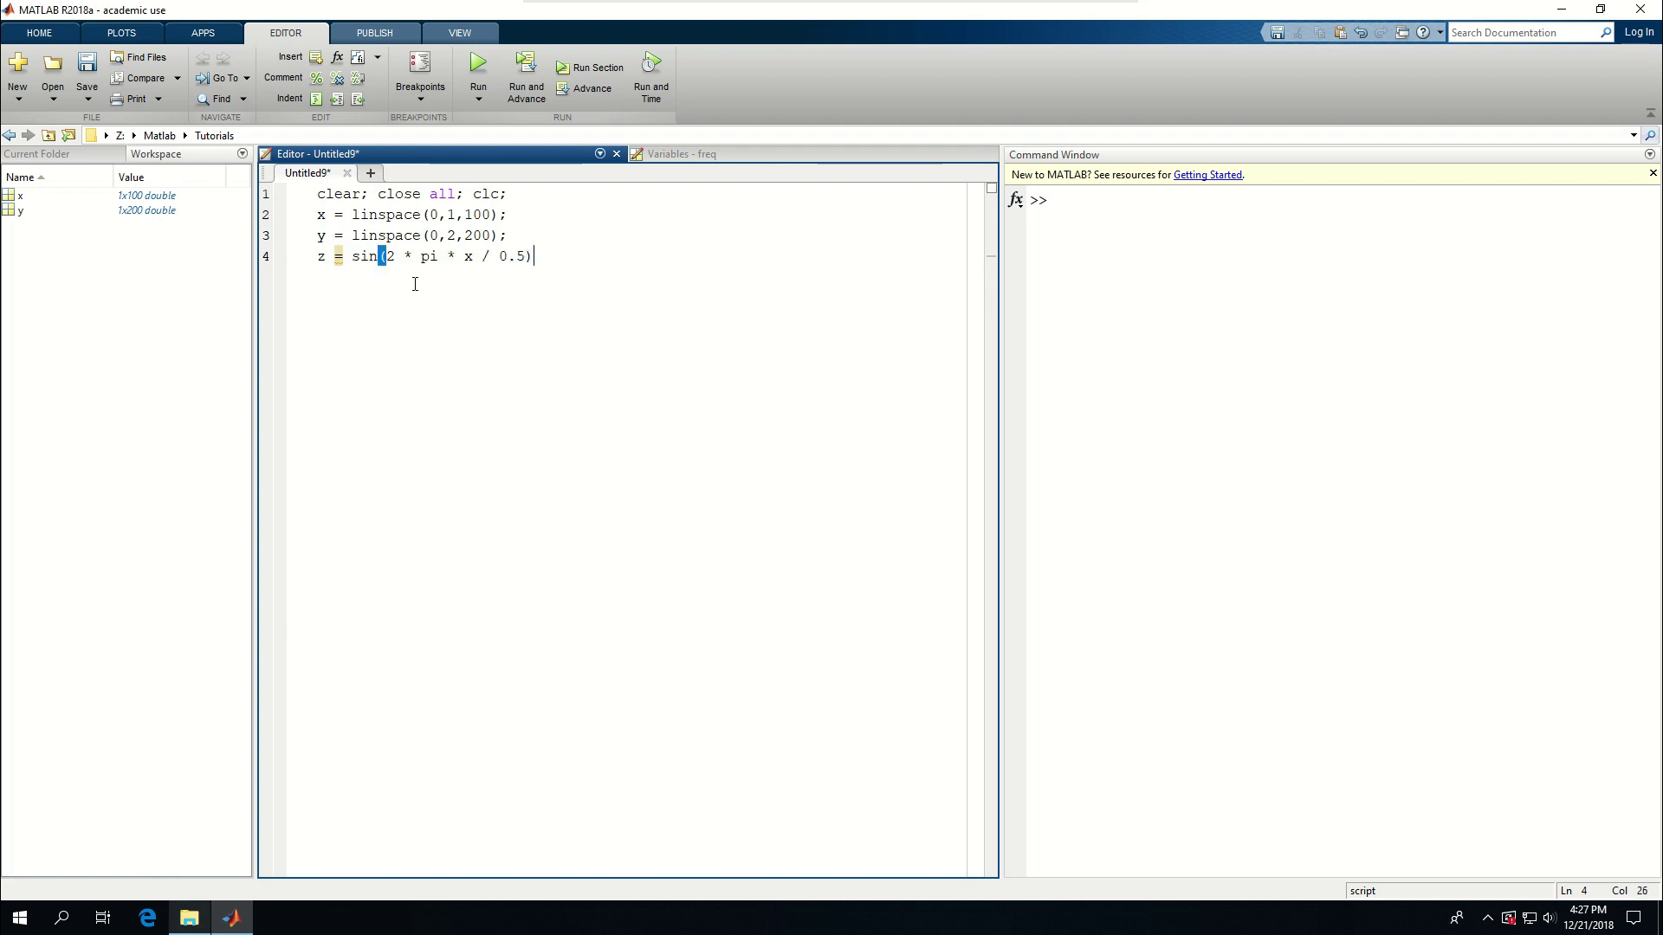
pyautogui.write('c')
pyautogui.write('os(')
pyautogui.write('2 * ')
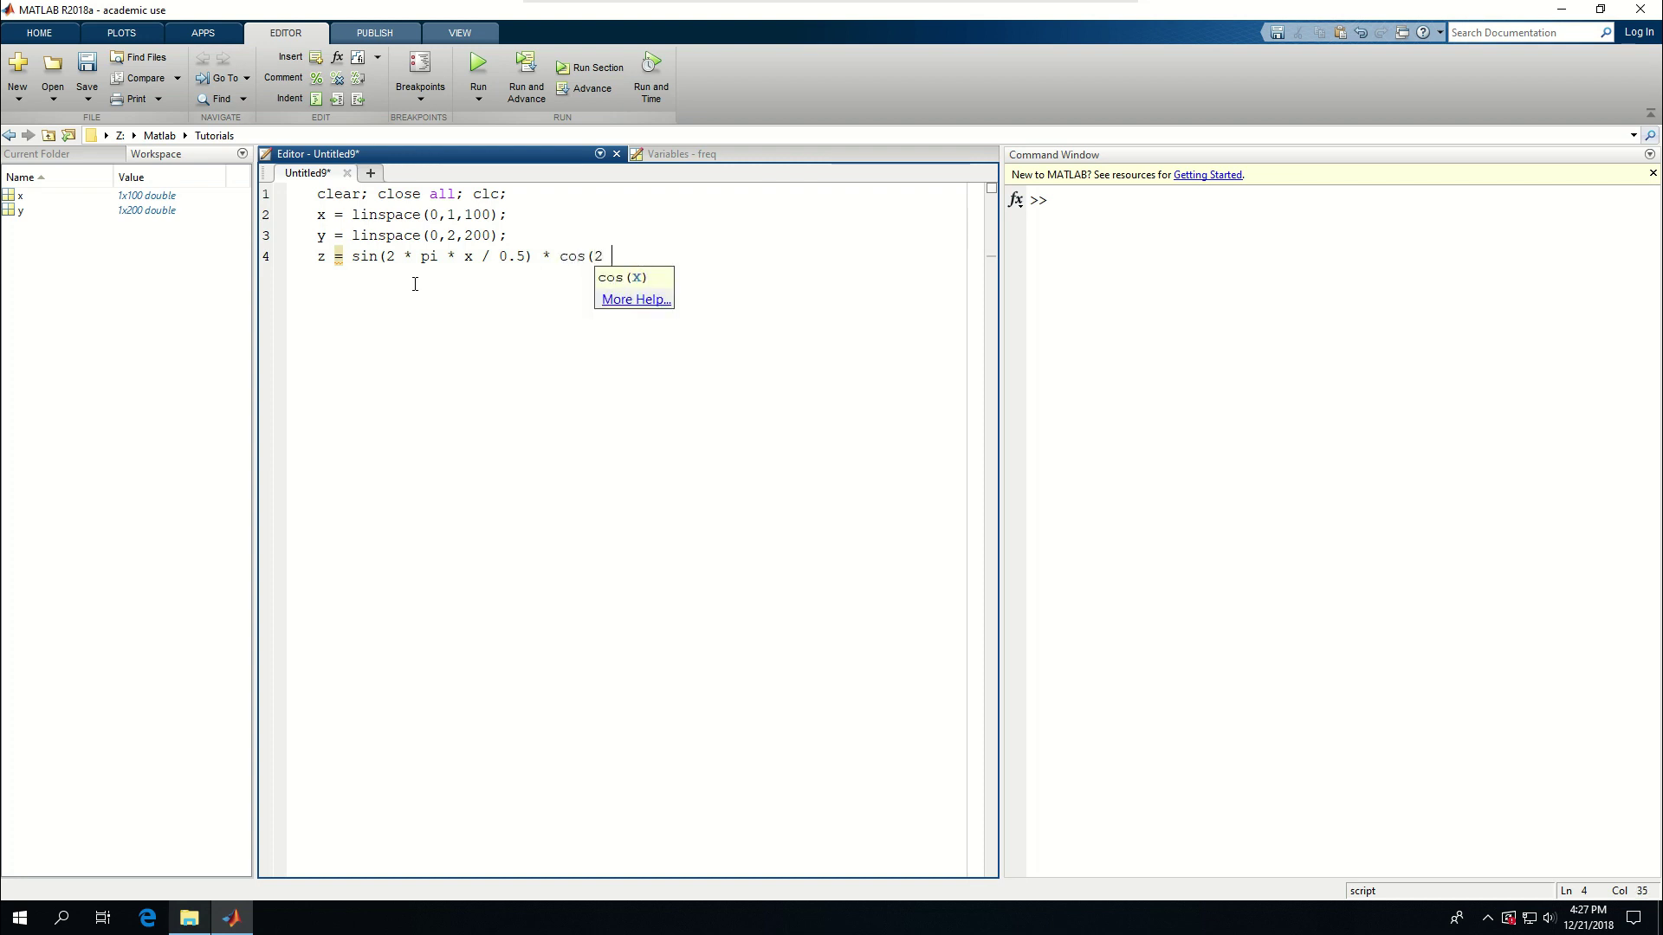
pyautogui.write('pi * ')
pyautogui.write('y')
pyautogui.write(' / ')
pyautogui.write('0.33')
pyautogui.press('BackSpace')
pyautogui.write(')')
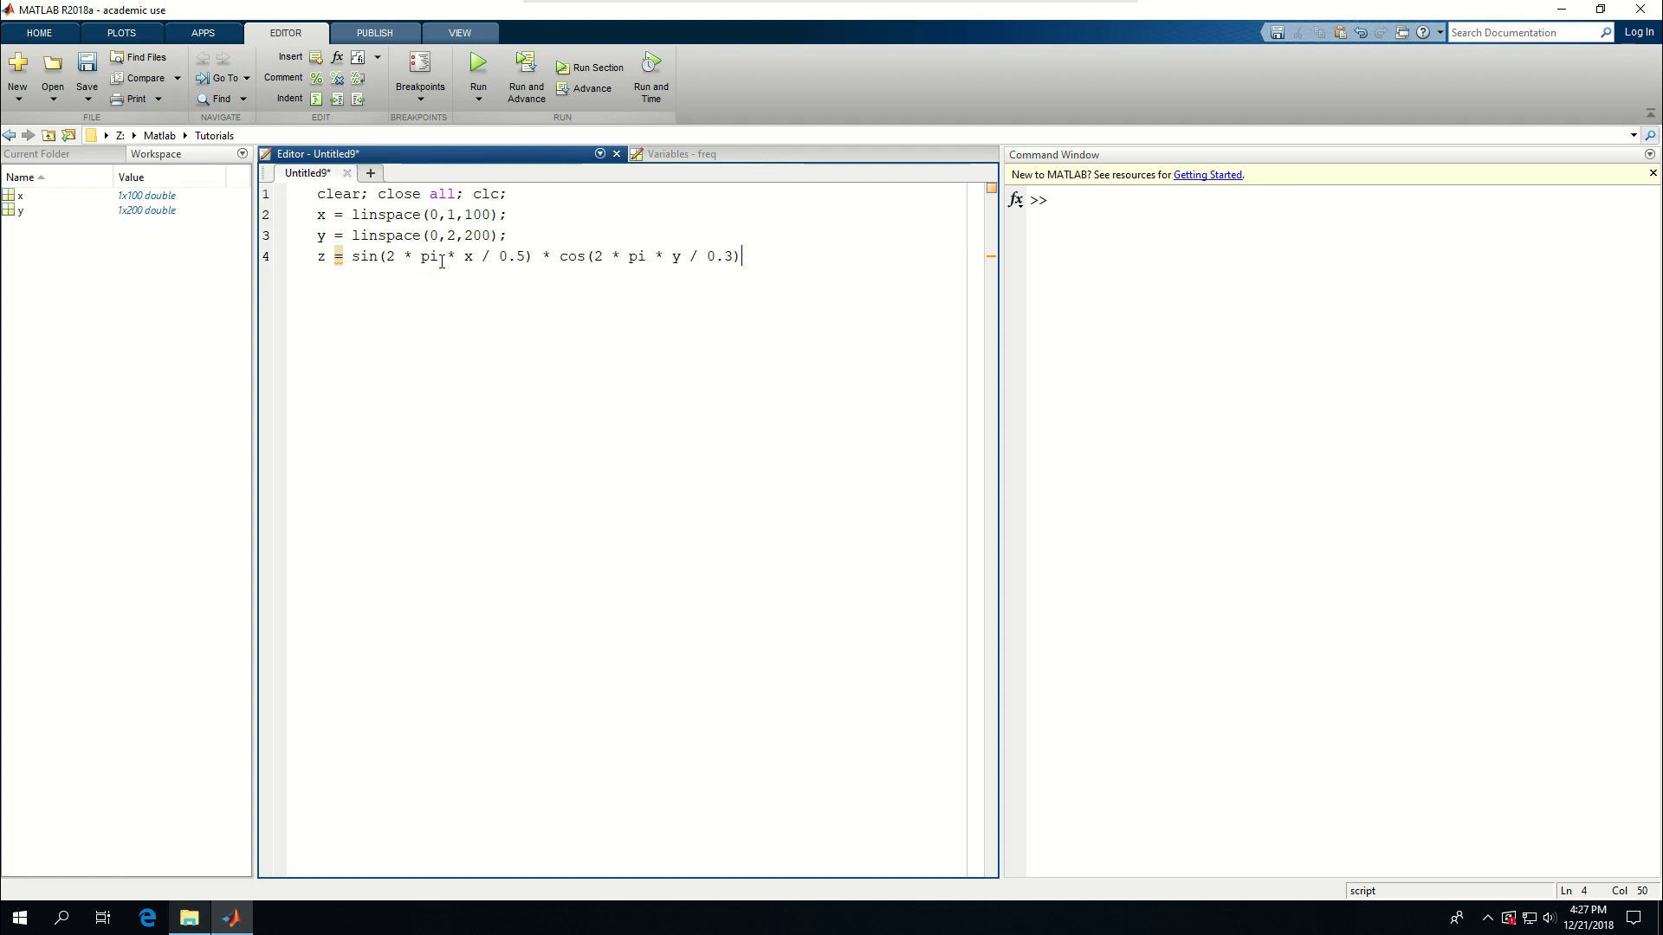
# - Transpose x in the z formula, end the line with a semicolon, and run it
pyautogui.click(473, 258)
pyautogui.write("'")
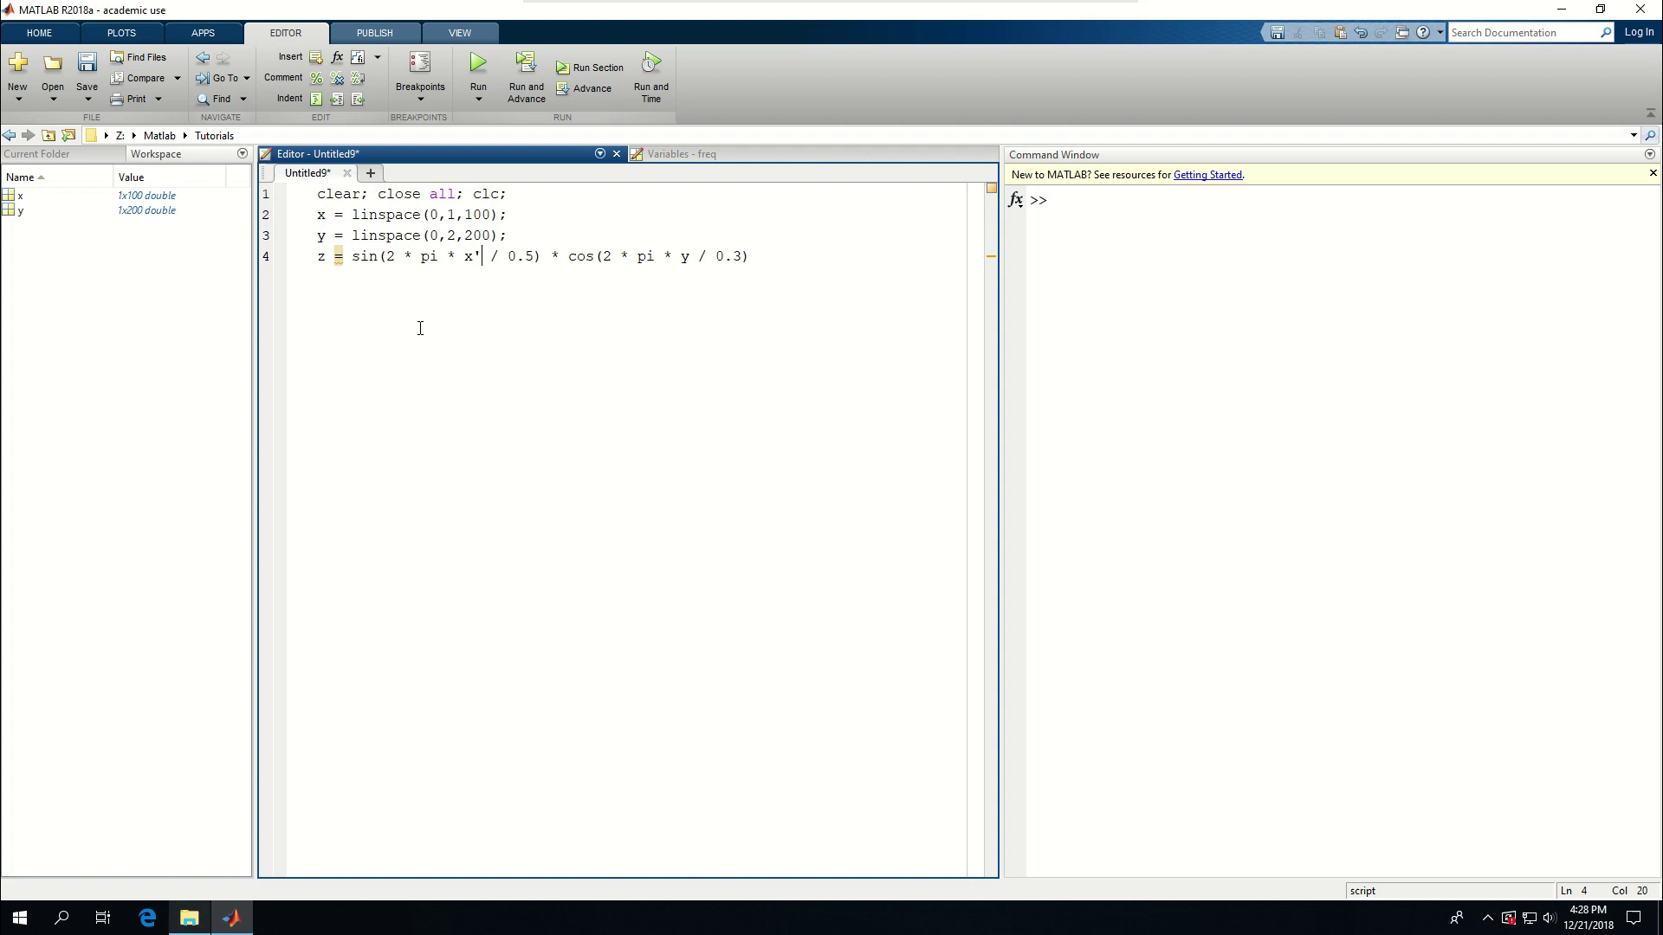
pyautogui.click(771, 258)
pyautogui.write(';')
pyautogui.hotkey('ctrl', 'Return')
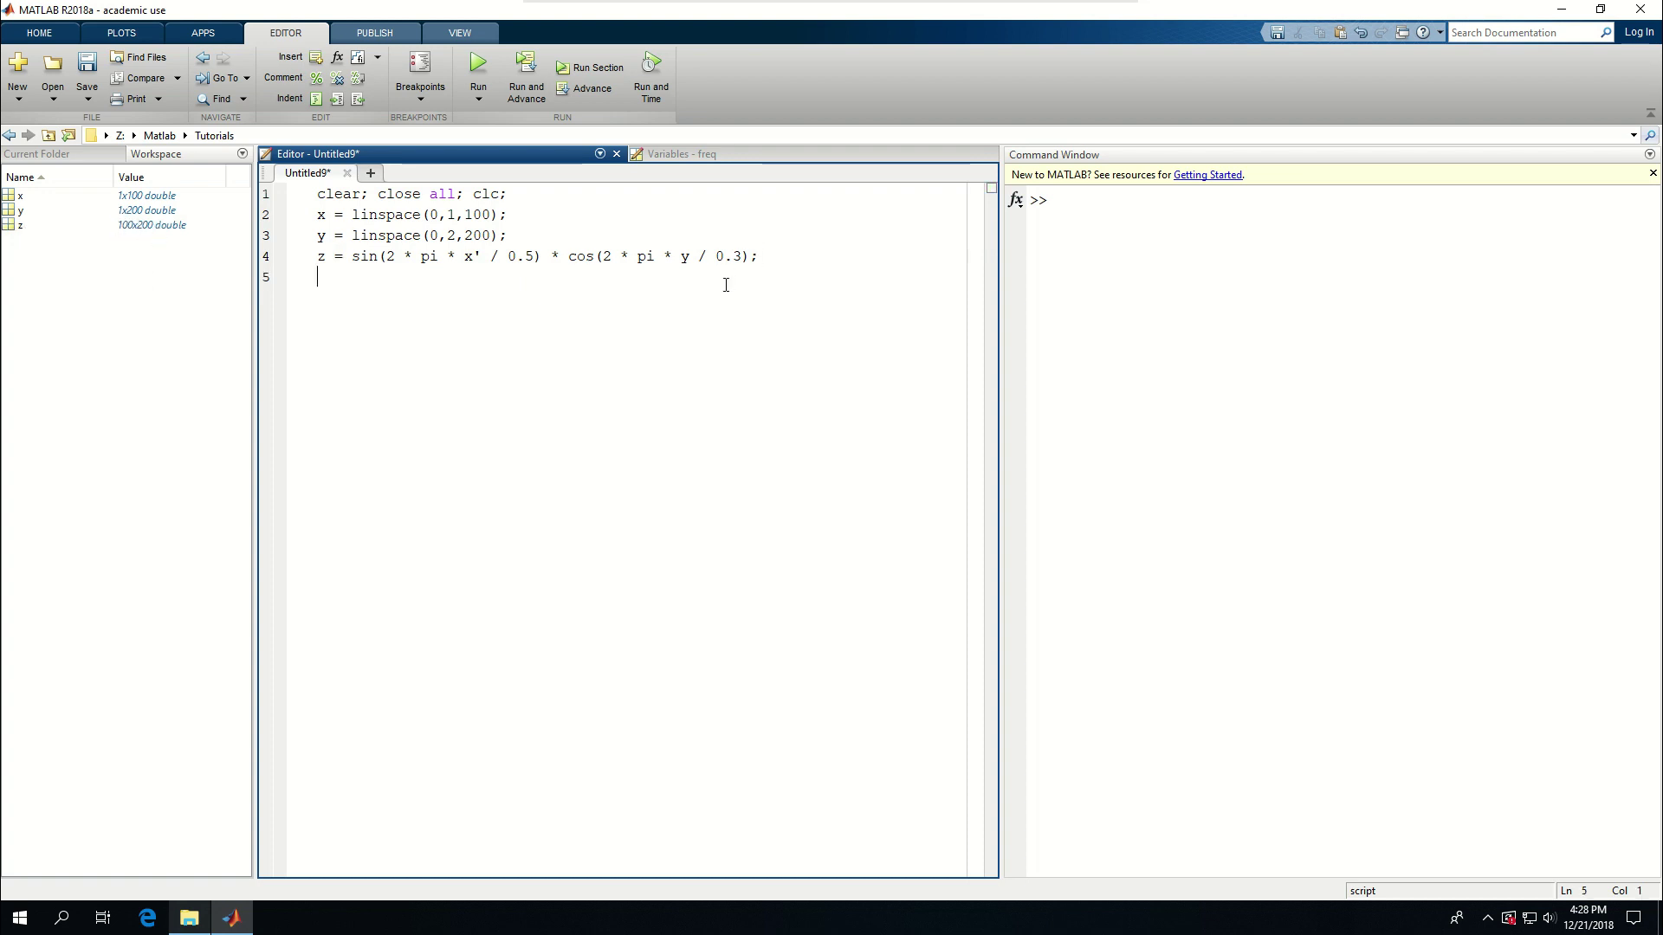
# - Add a mesh plot line below the z definition
pyautogui.press('Return')
pyautogui.press('Return')
pyautogui.press('Up')
pyautogui.write('m')
pyautogui.write('esh')
pyautogui.write('(x')
pyautogui.write(');')
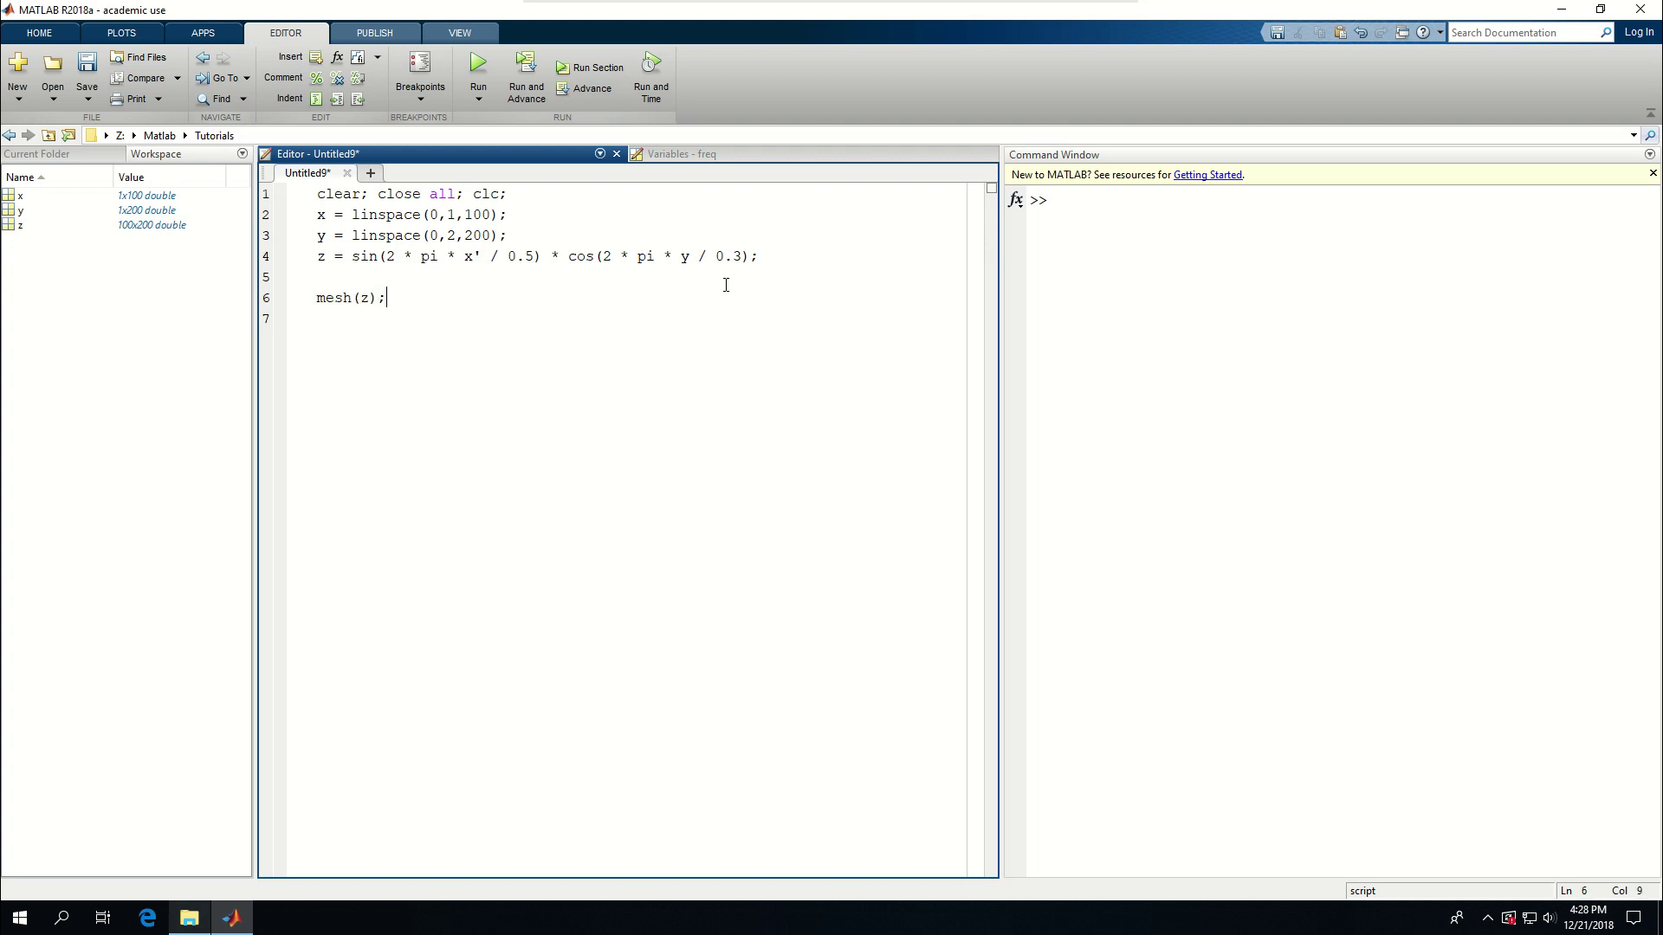
pyautogui.press('F5')
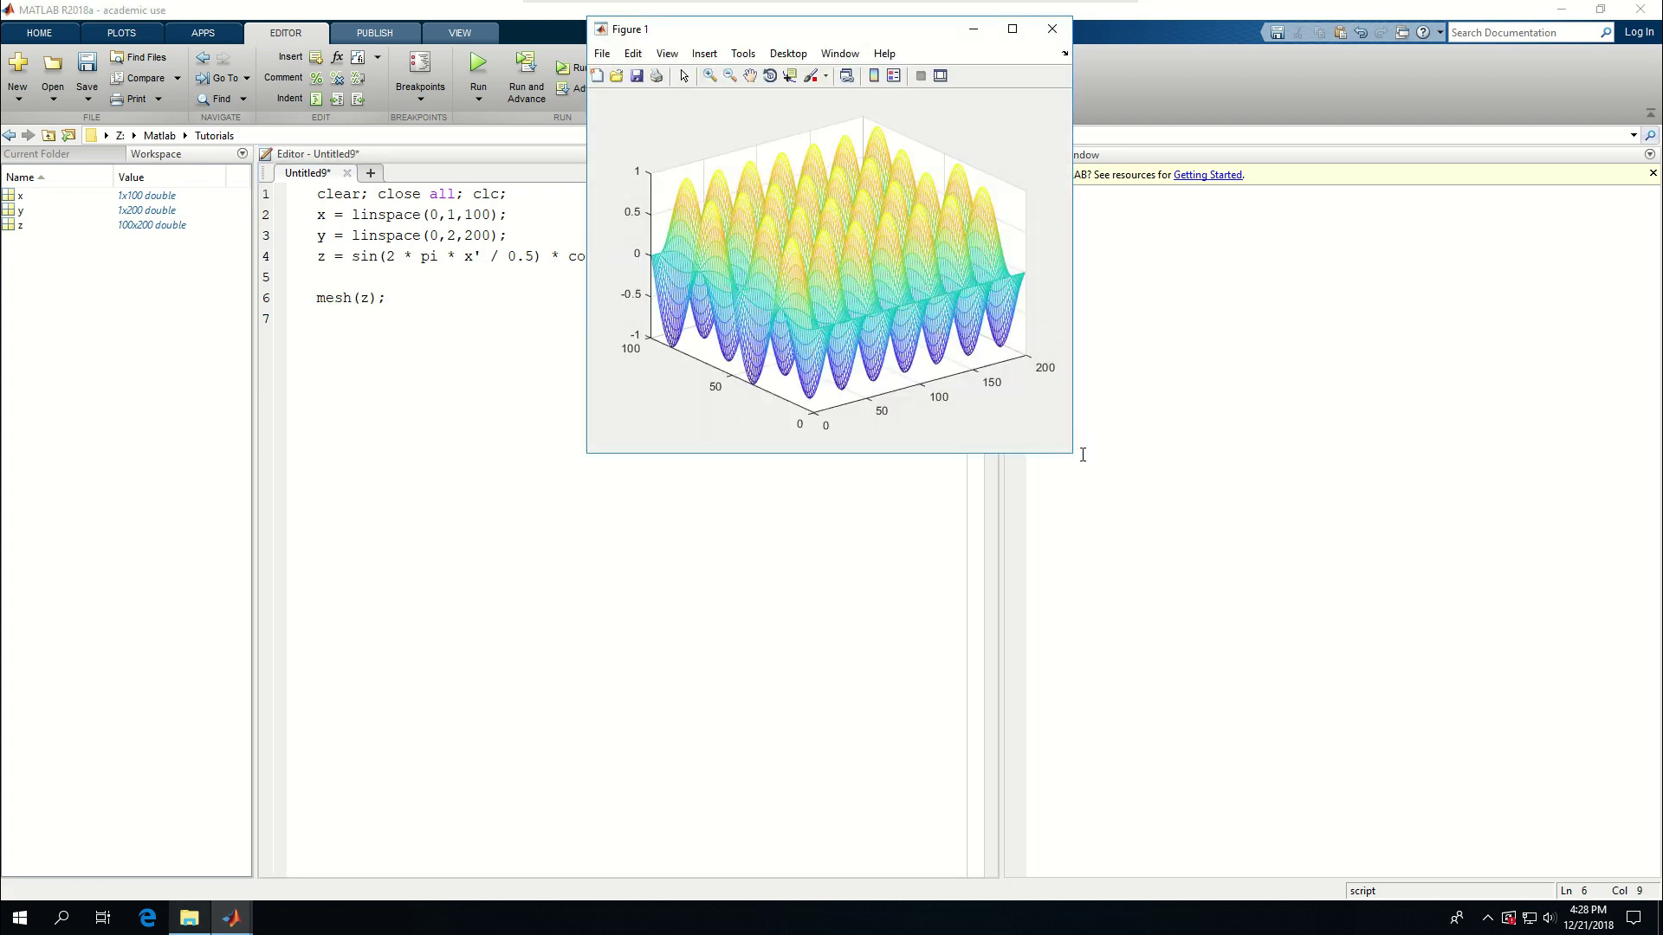
pyautogui.moveTo(1075, 452)
pyautogui.mouseDown()
pyautogui.moveTo(1250, 511)
pyautogui.moveTo(1074, 568)
pyautogui.moveTo(1073, 602)
pyautogui.mouseUp()
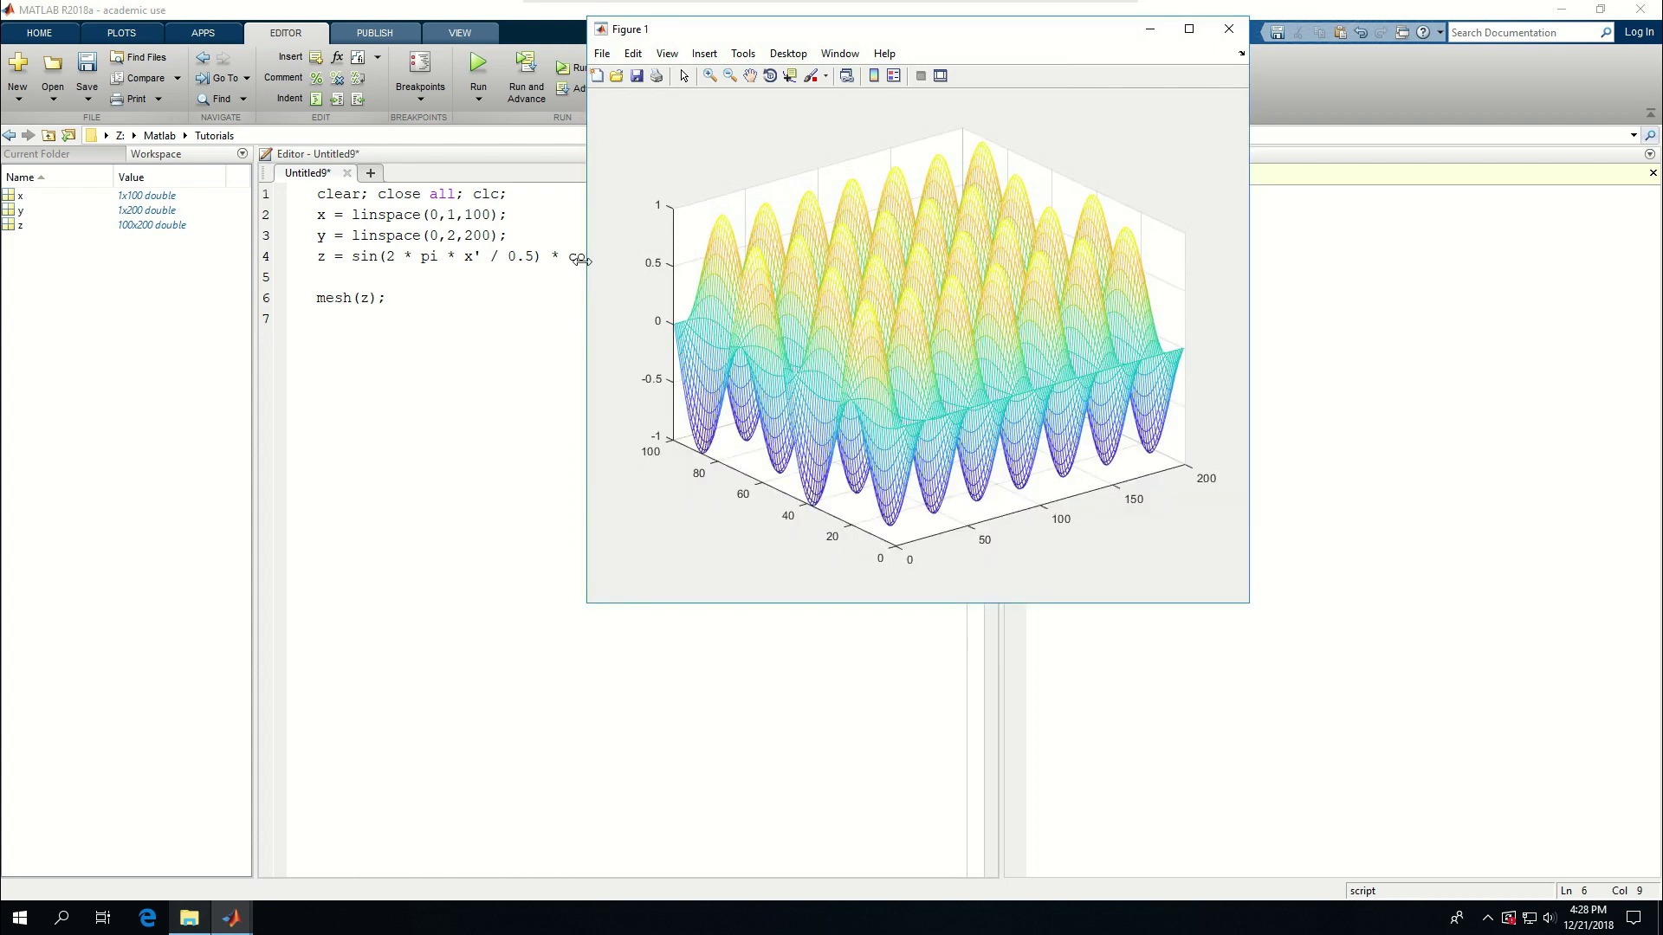
pyautogui.moveTo(588, 269); pyautogui.dragTo(372, 294)
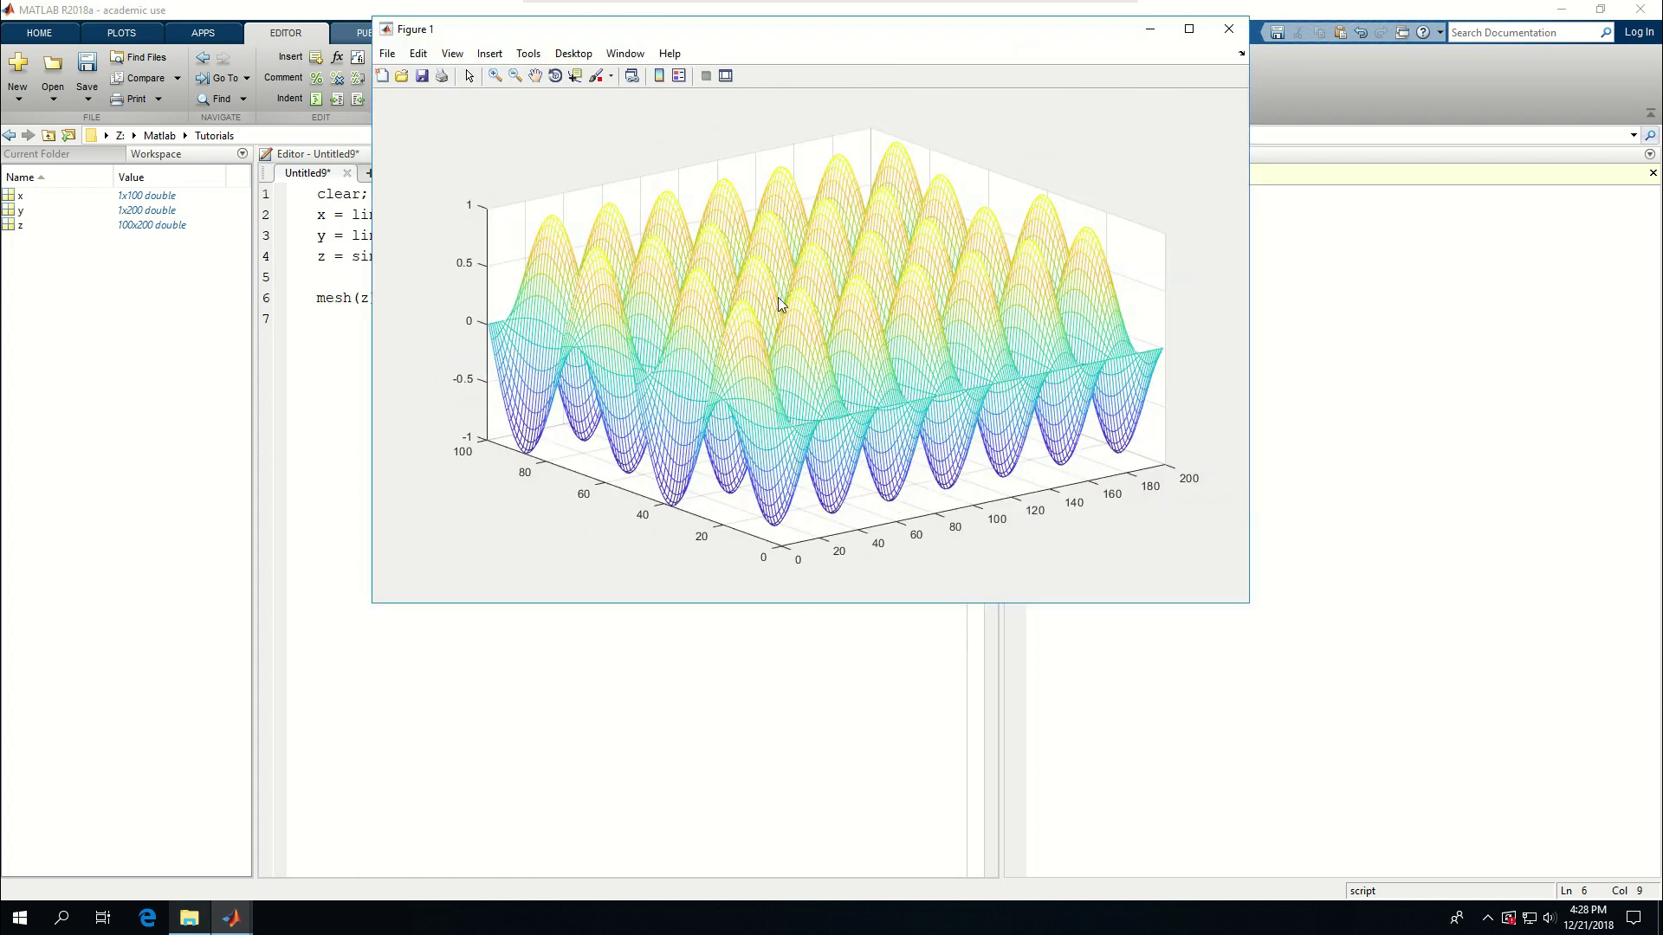
pyautogui.click(555, 76)
pyautogui.moveTo(872, 273); pyautogui.dragTo(928, 307)
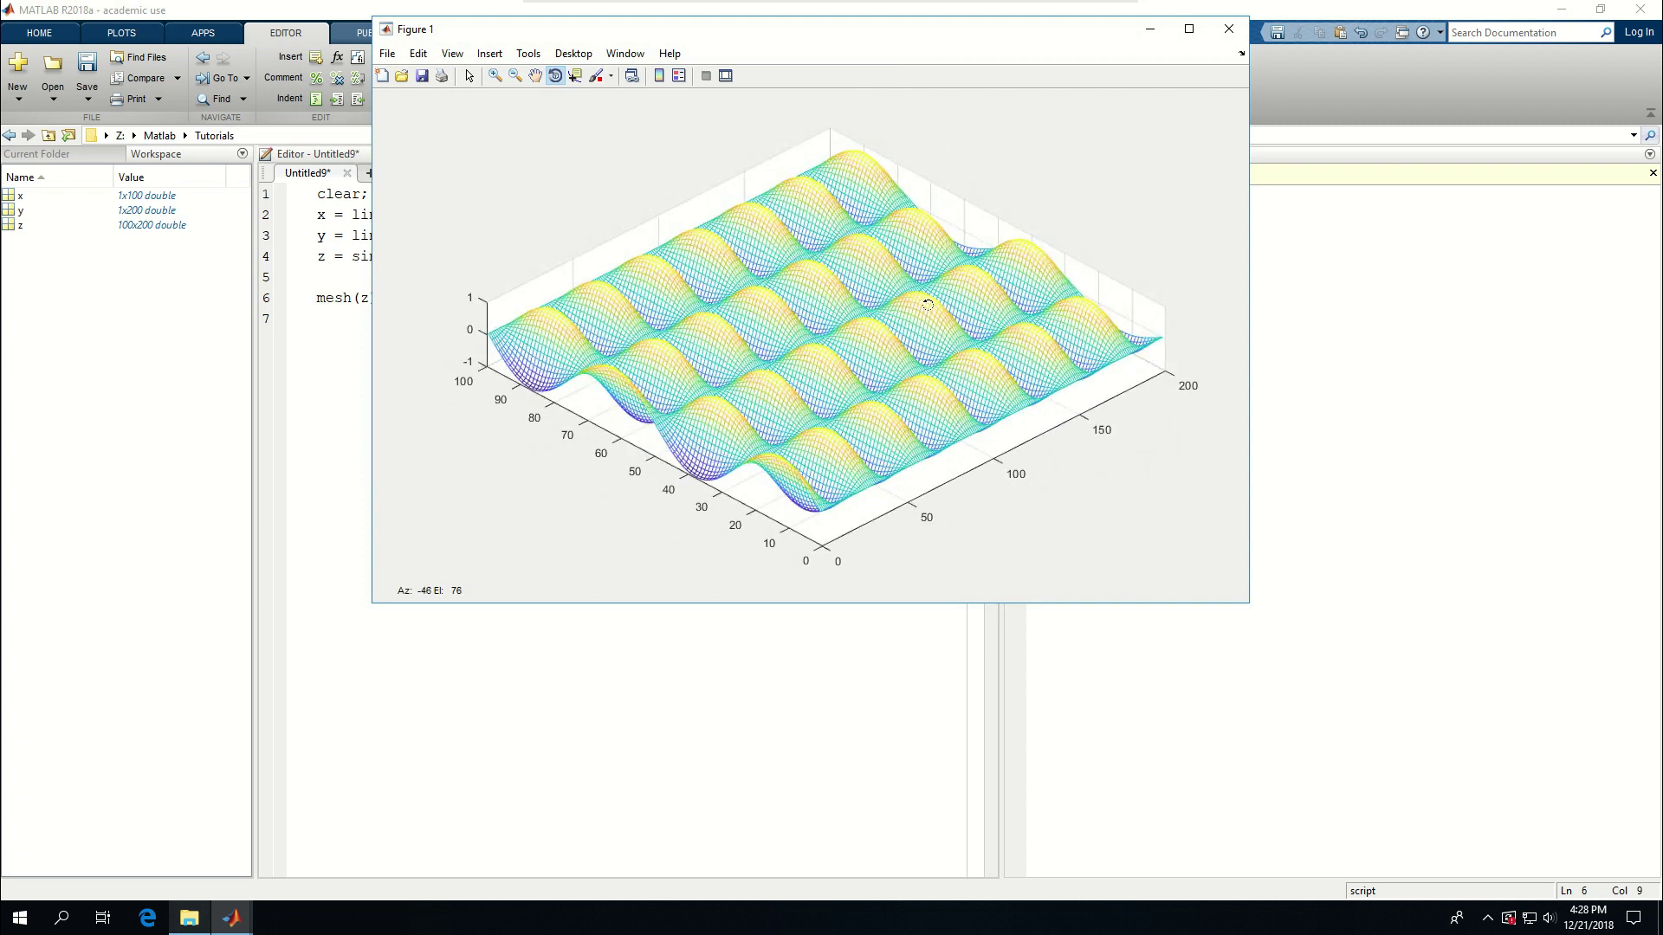
pyautogui.moveTo(927, 307); pyautogui.dragTo(923, 287)
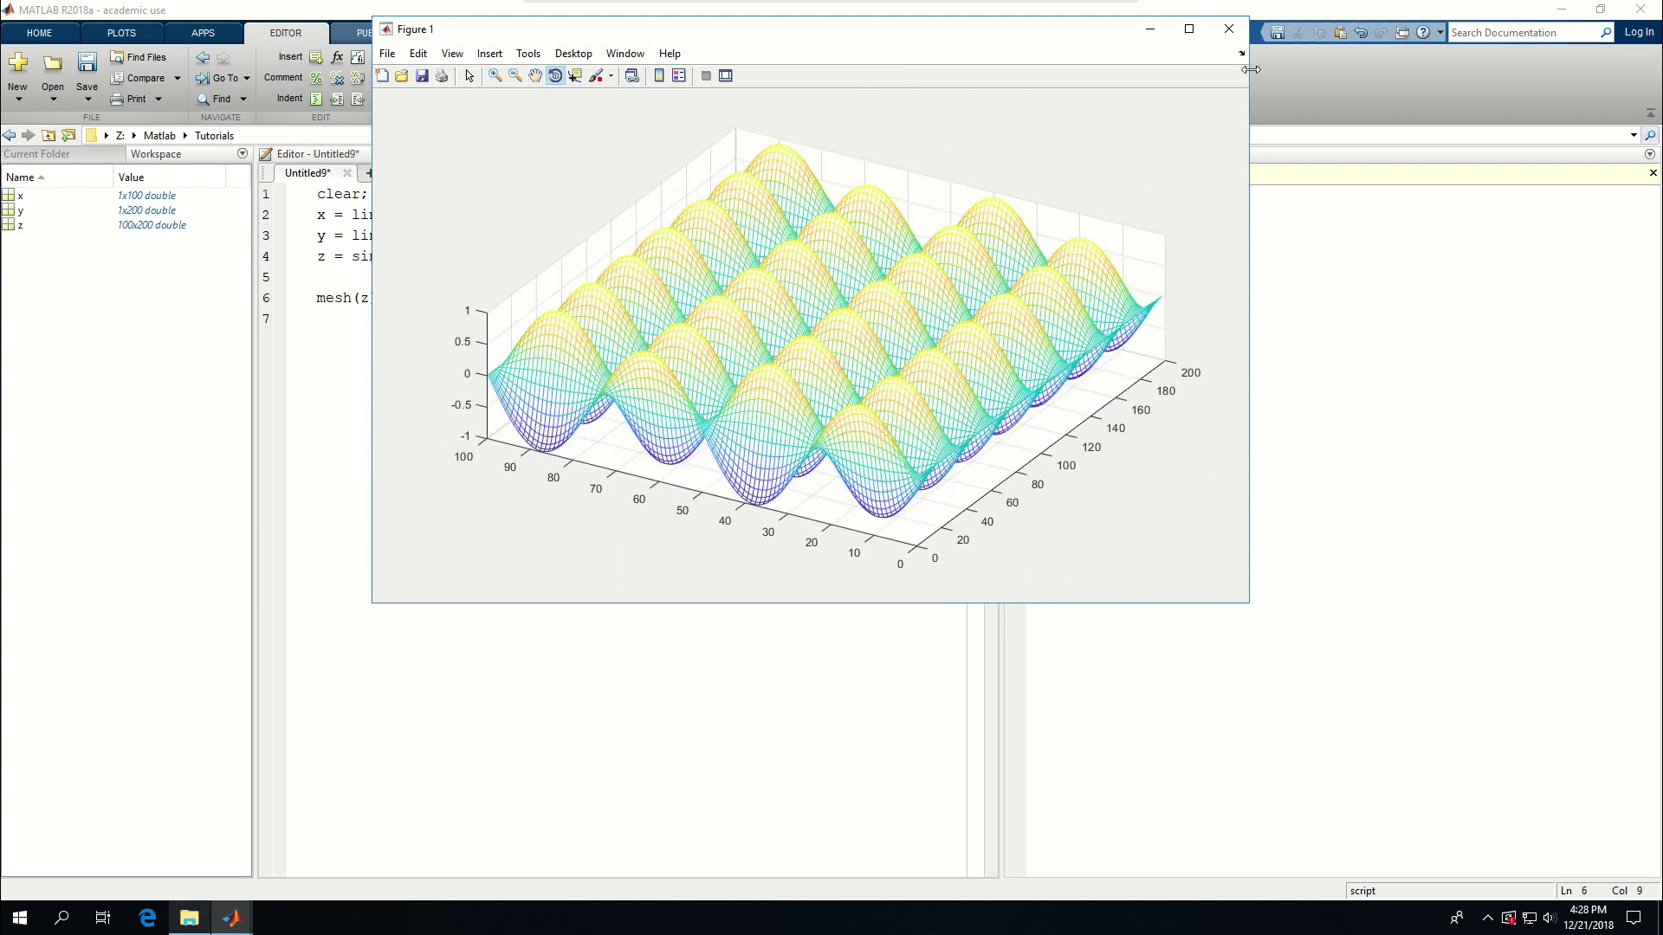
pyautogui.click(1228, 29)
pyautogui.moveTo(355, 298); pyautogui.dragTo(318, 298)
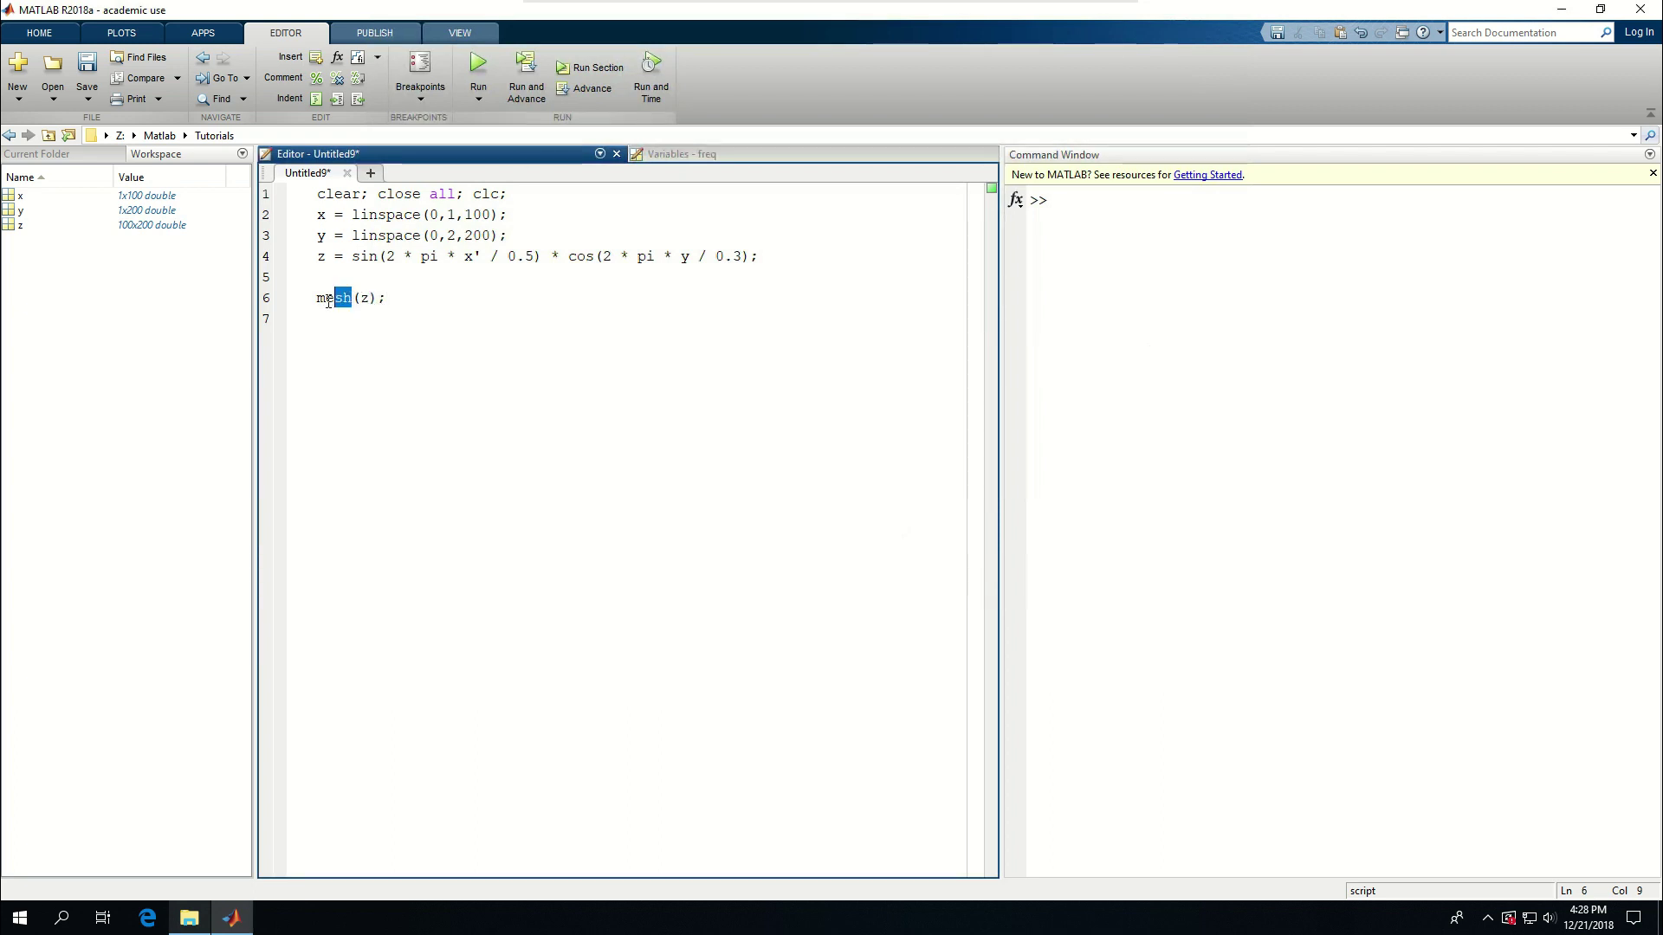
# - Switch mesh to surf, run, then enlarge the figure and rotate it top-down
pyautogui.write('surf')
pyautogui.press('F5')
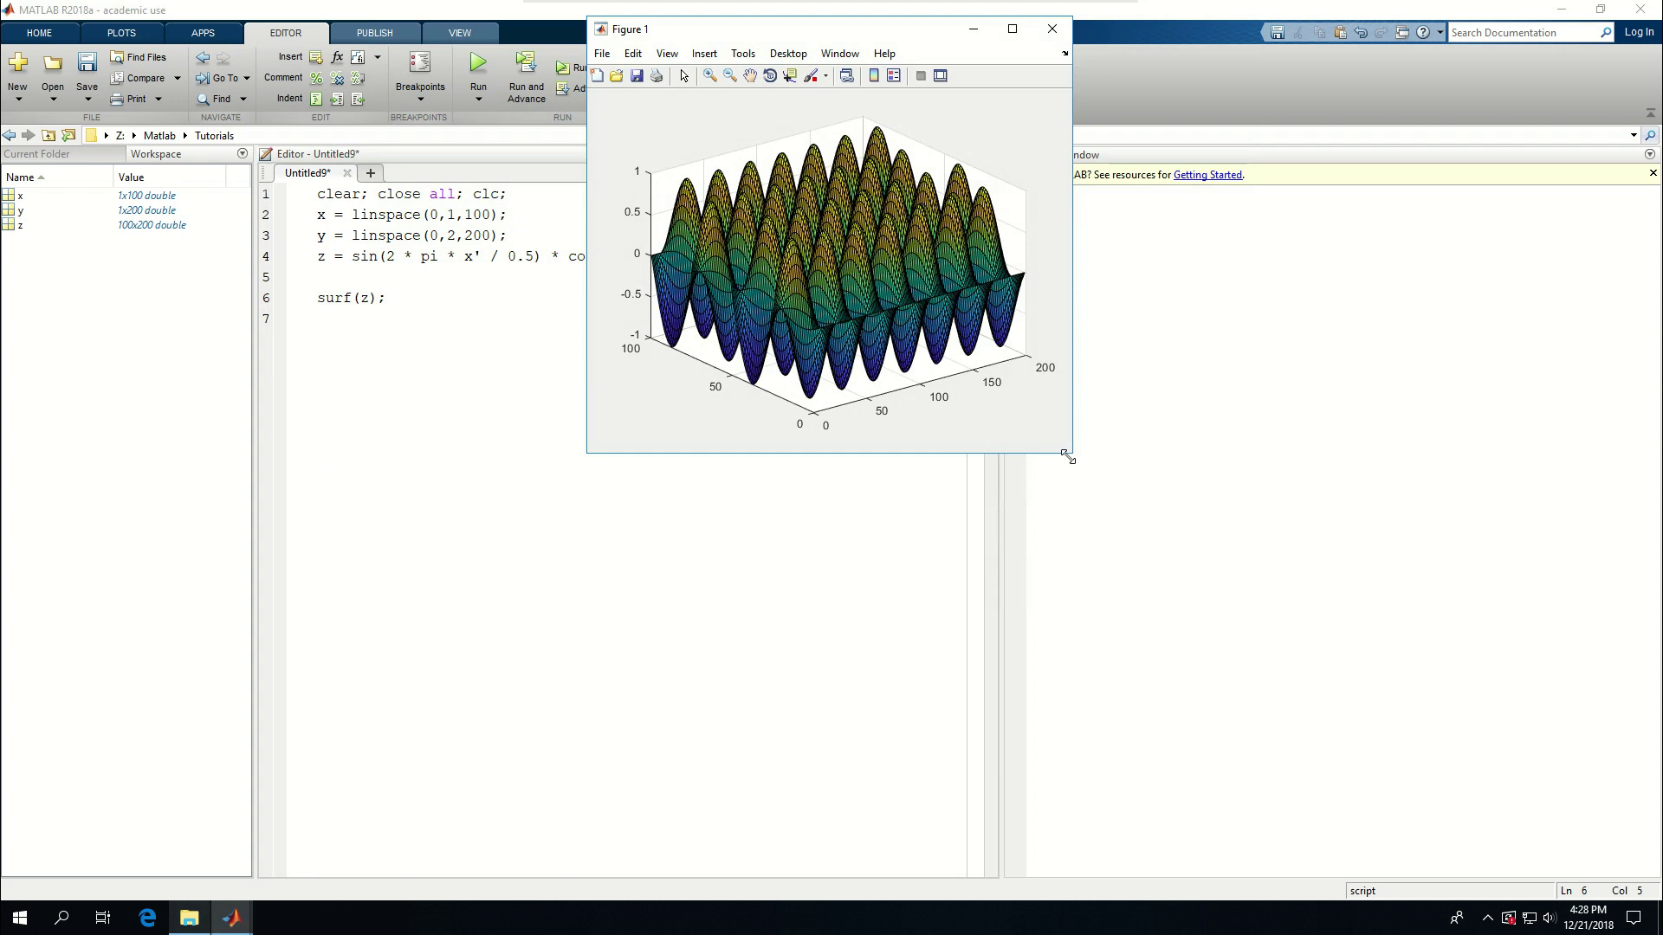
pyautogui.moveTo(1071, 451); pyautogui.dragTo(1507, 782)
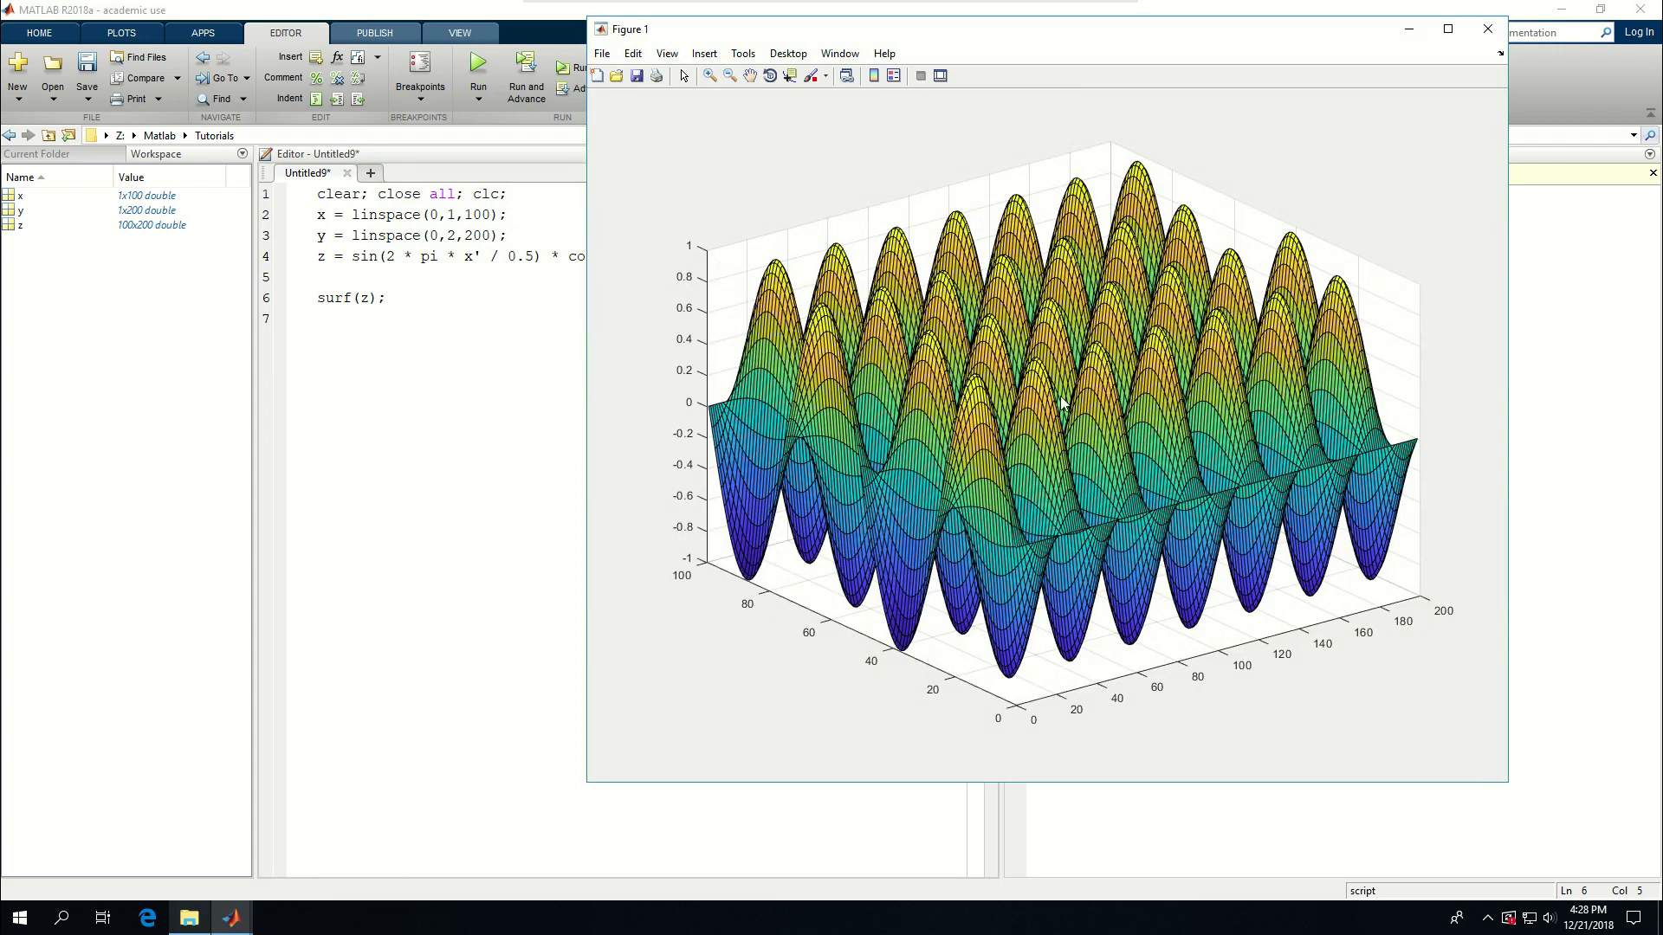
pyautogui.click(770, 75)
pyautogui.moveTo(1009, 373)
pyautogui.mouseDown()
pyautogui.moveTo(990, 439)
pyautogui.moveTo(885, 566)
pyautogui.moveTo(905, 576)
pyautogui.mouseUp()
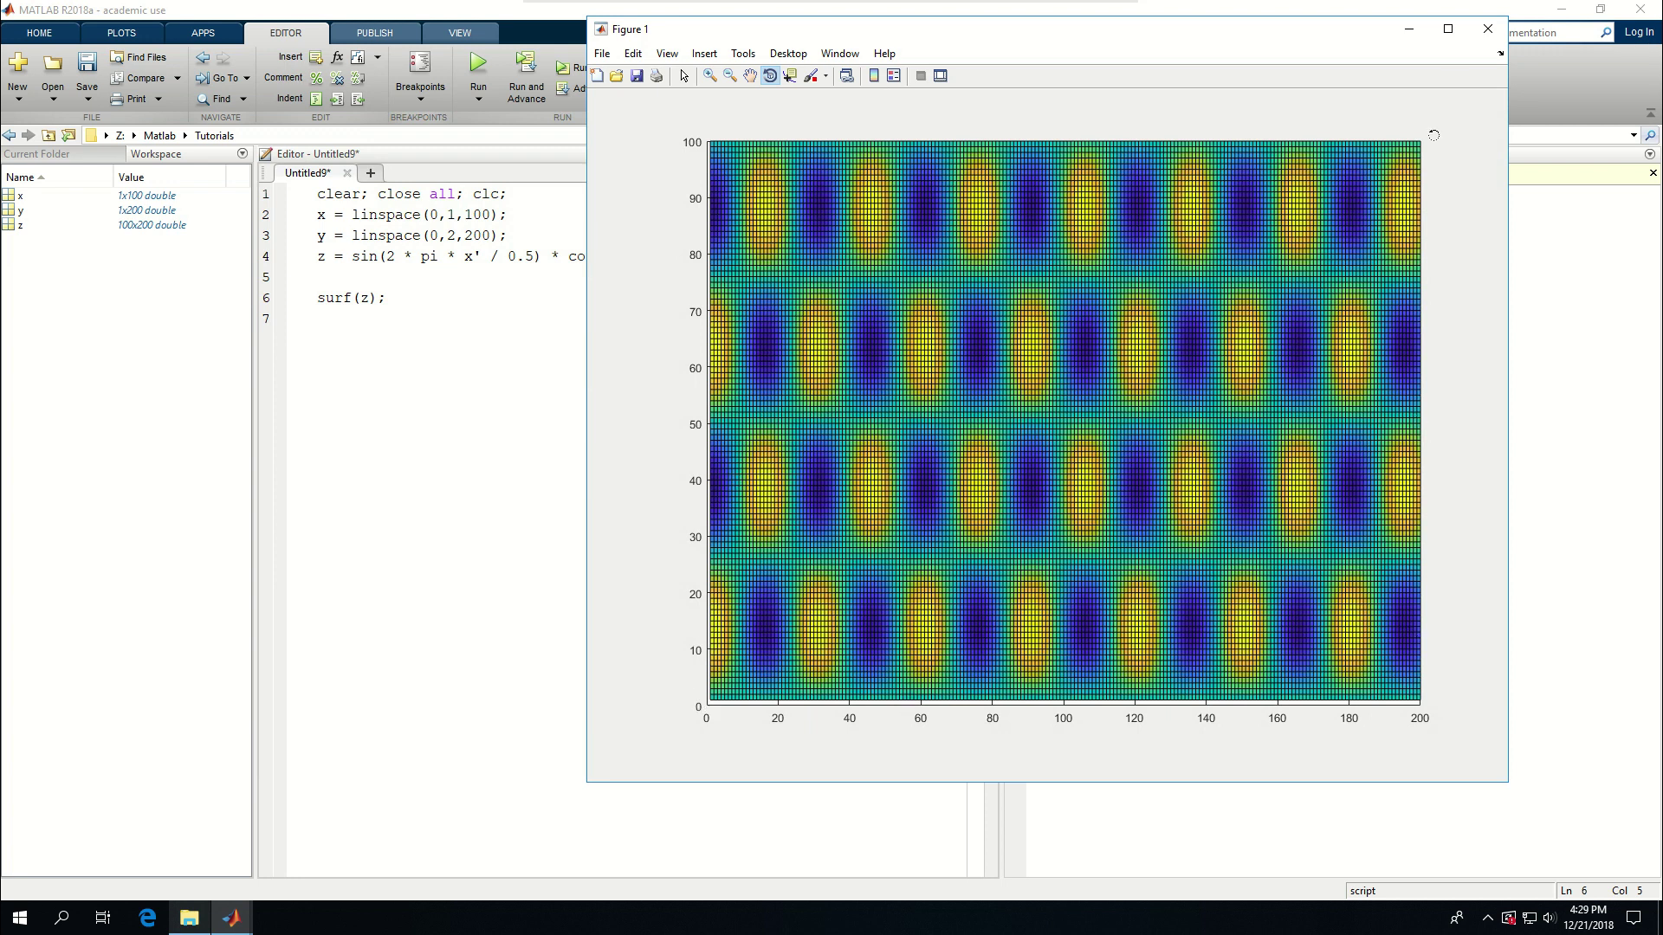
# - Add a [Y,X] = meshgrid line, comment out the surf line, and run
pyautogui.click(1488, 29)
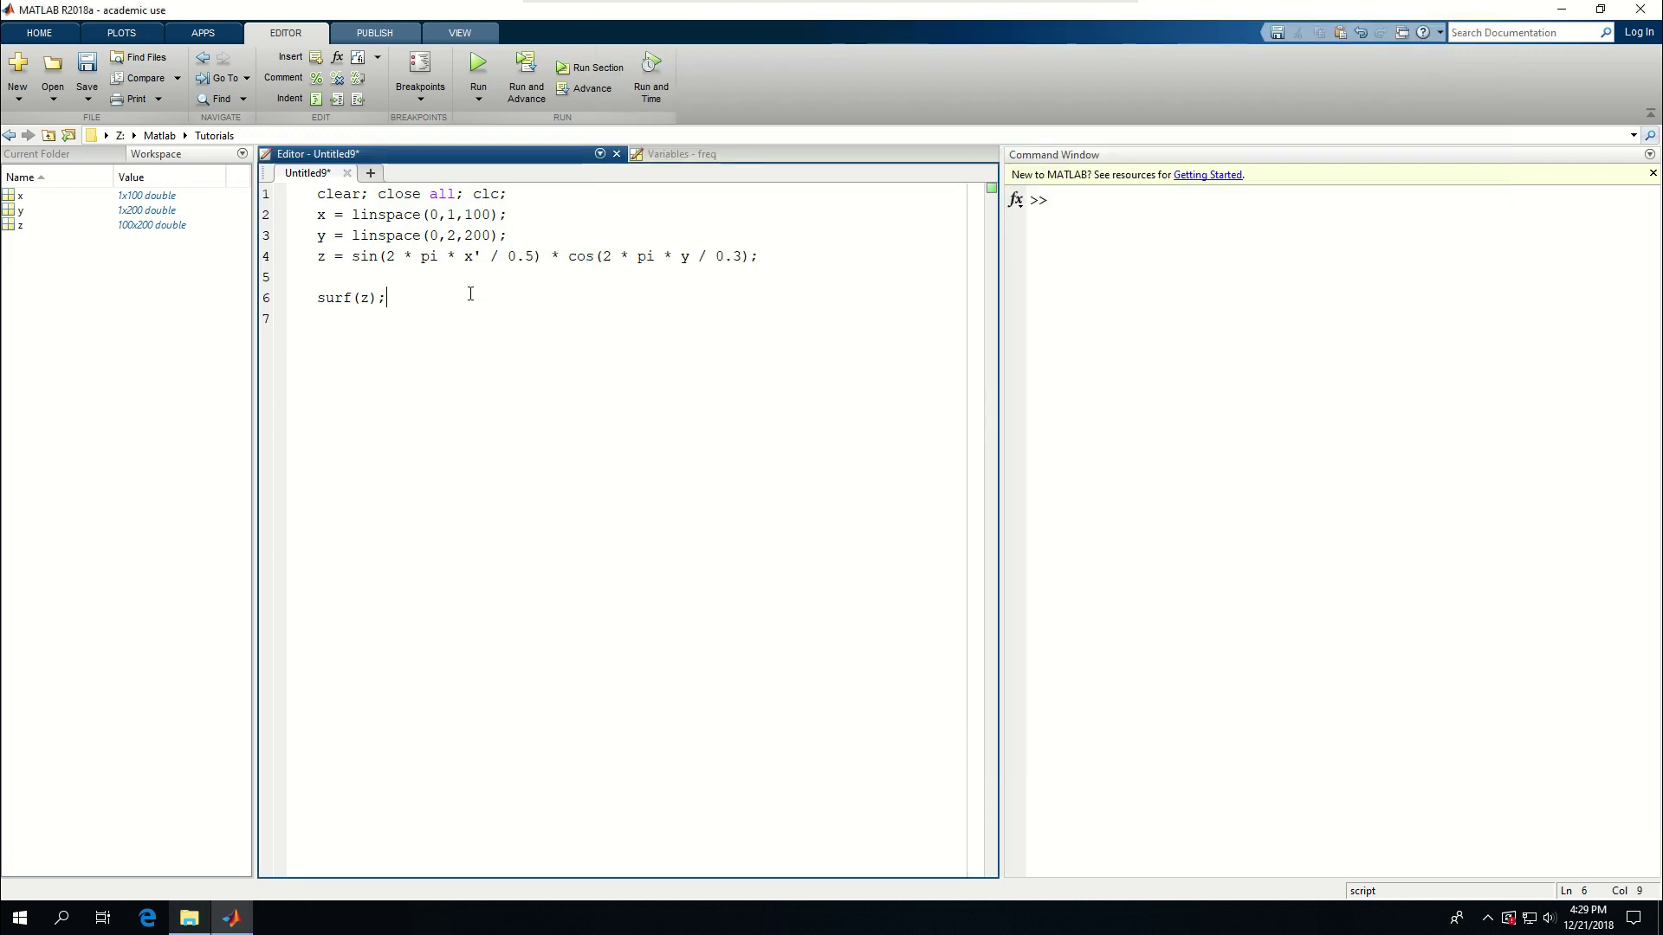
pyautogui.press('Up')
pyautogui.press('Return')
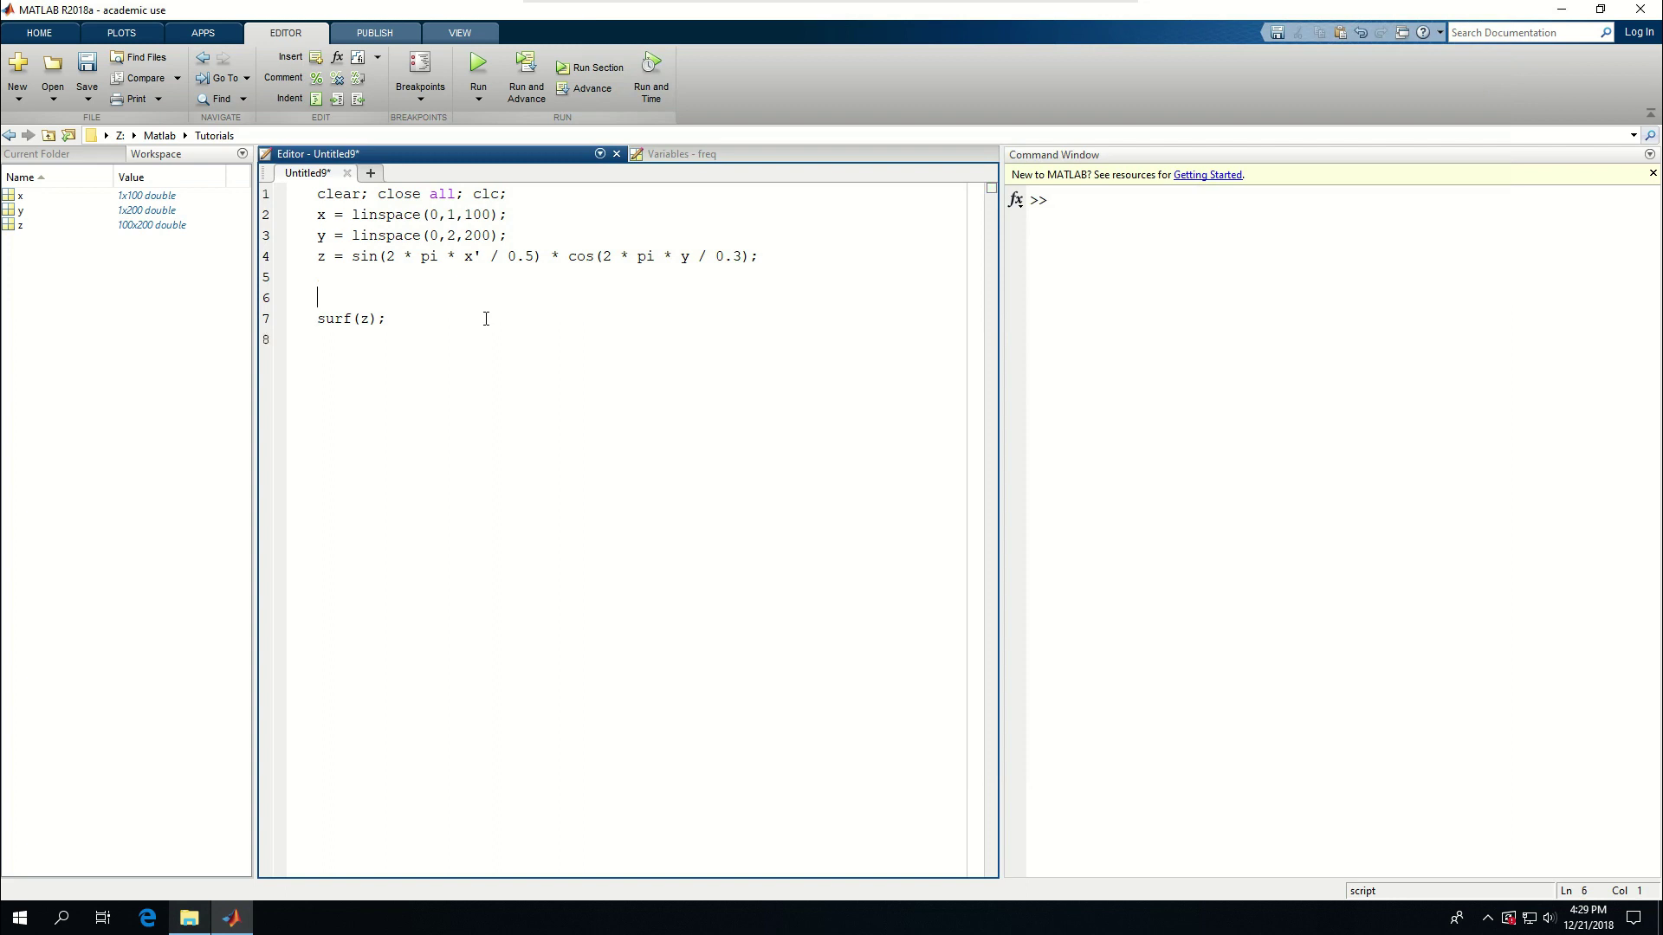
pyautogui.press('Return')
pyautogui.press('Up')
pyautogui.write('[')
pyautogui.write('Y,X')
pyautogui.write('] = mes')
pyautogui.write('hgrid(x,')
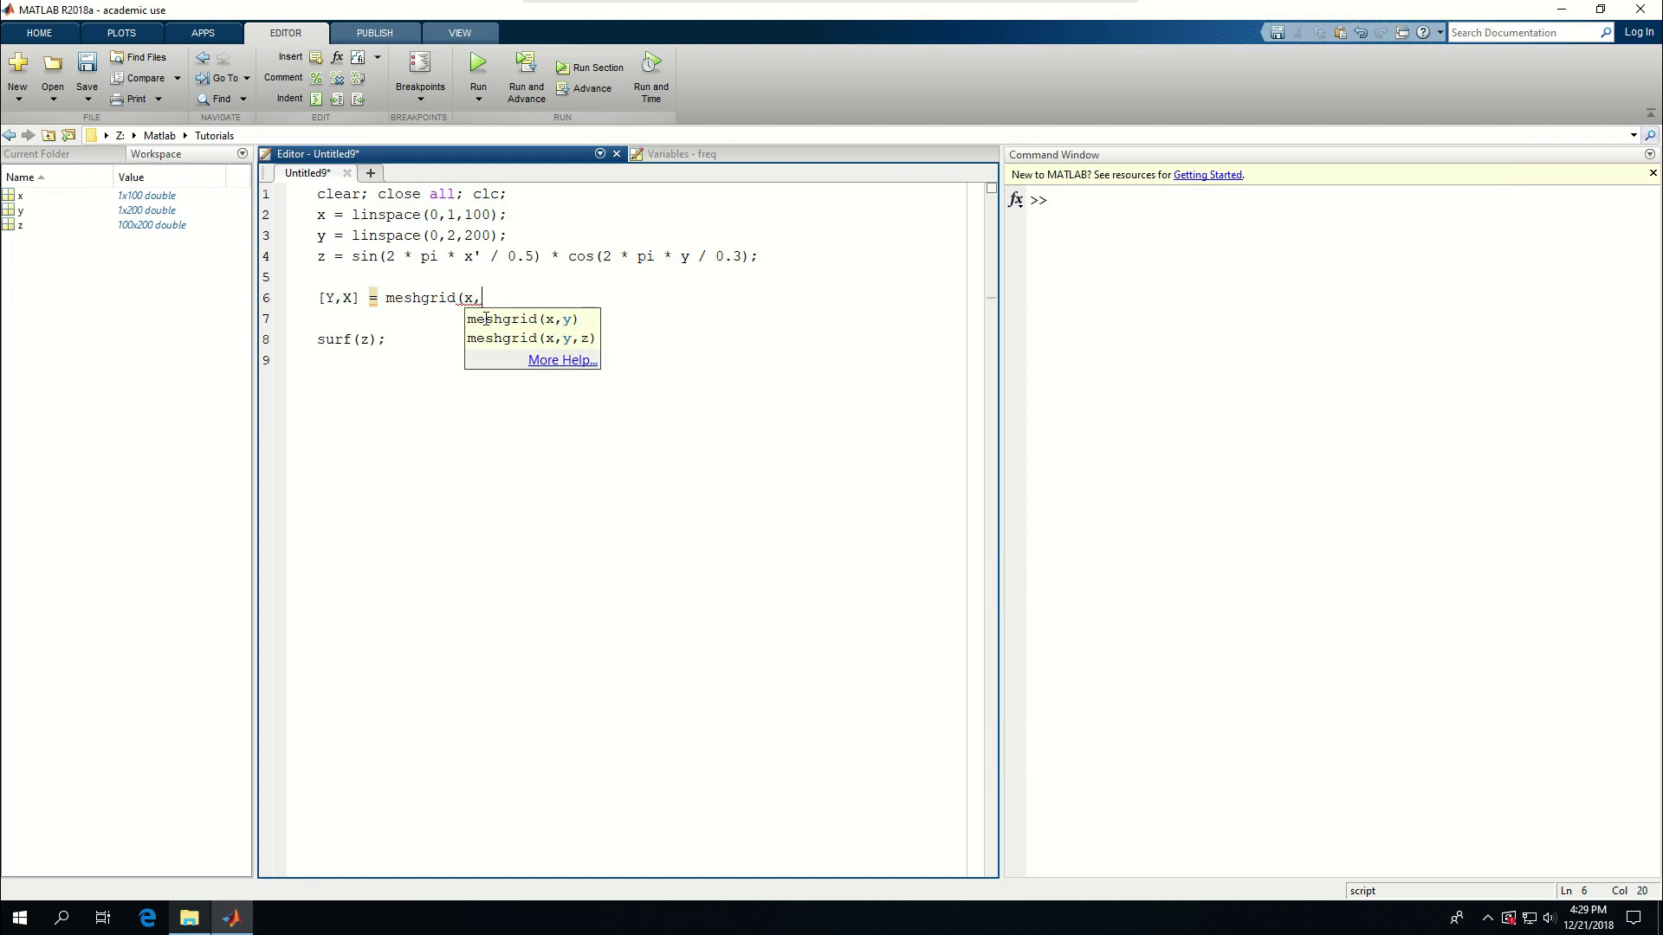
pyautogui.write('y);')
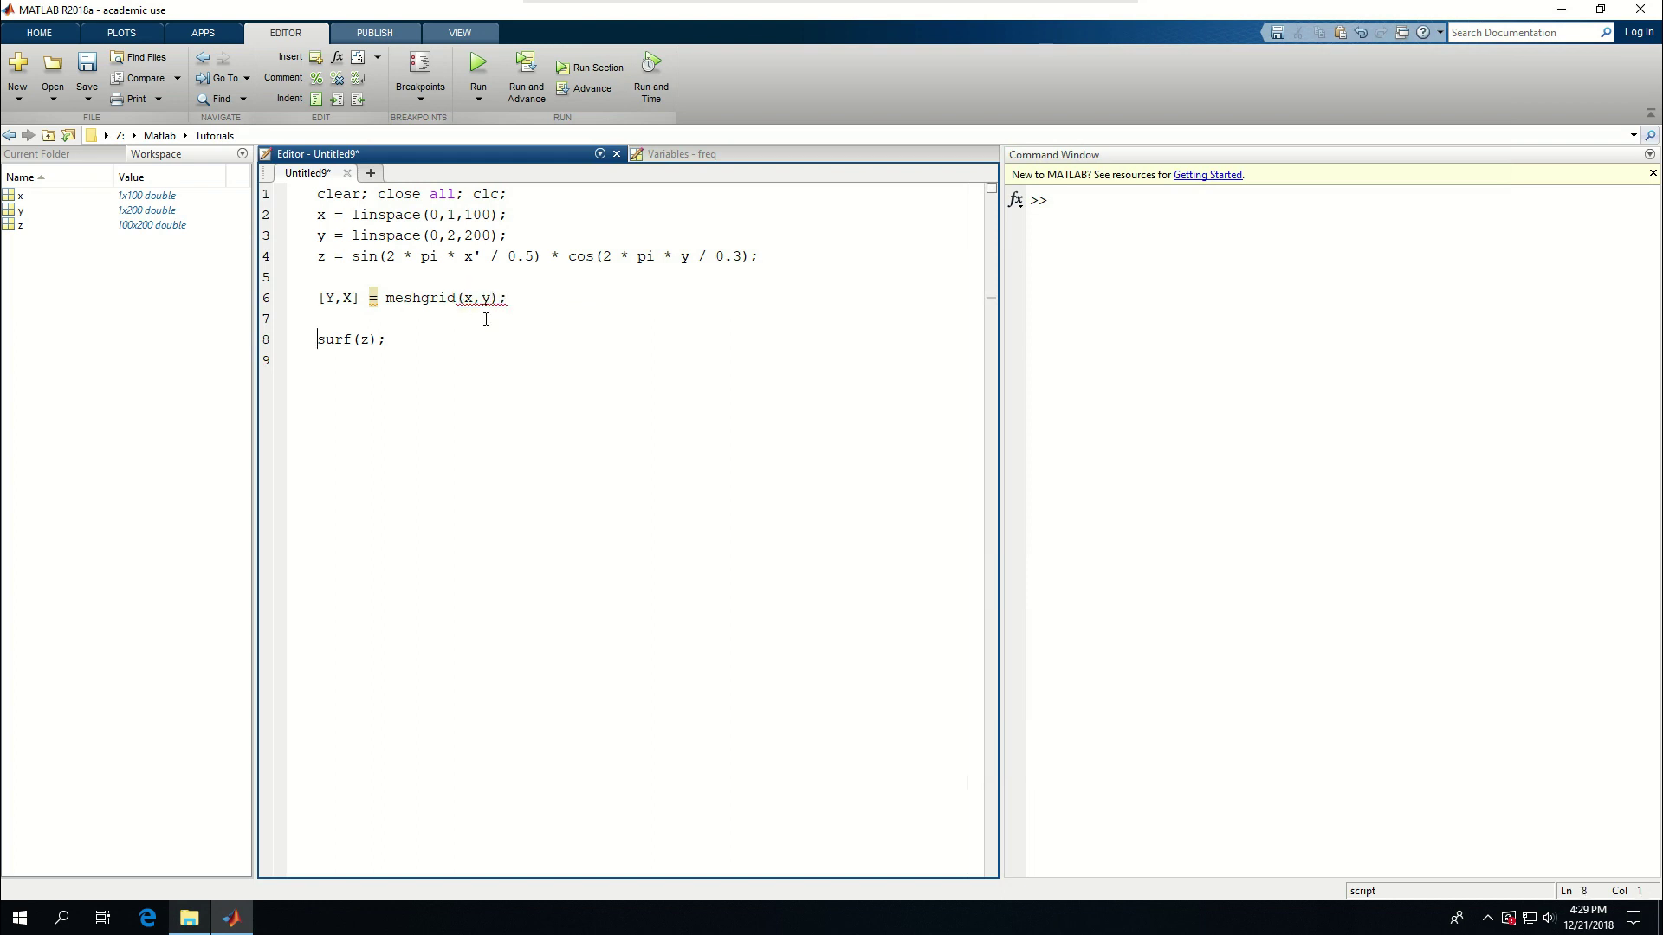
pyautogui.hotkey('ctrl', 'r')
pyautogui.hotkey('ctrl', 'Return')
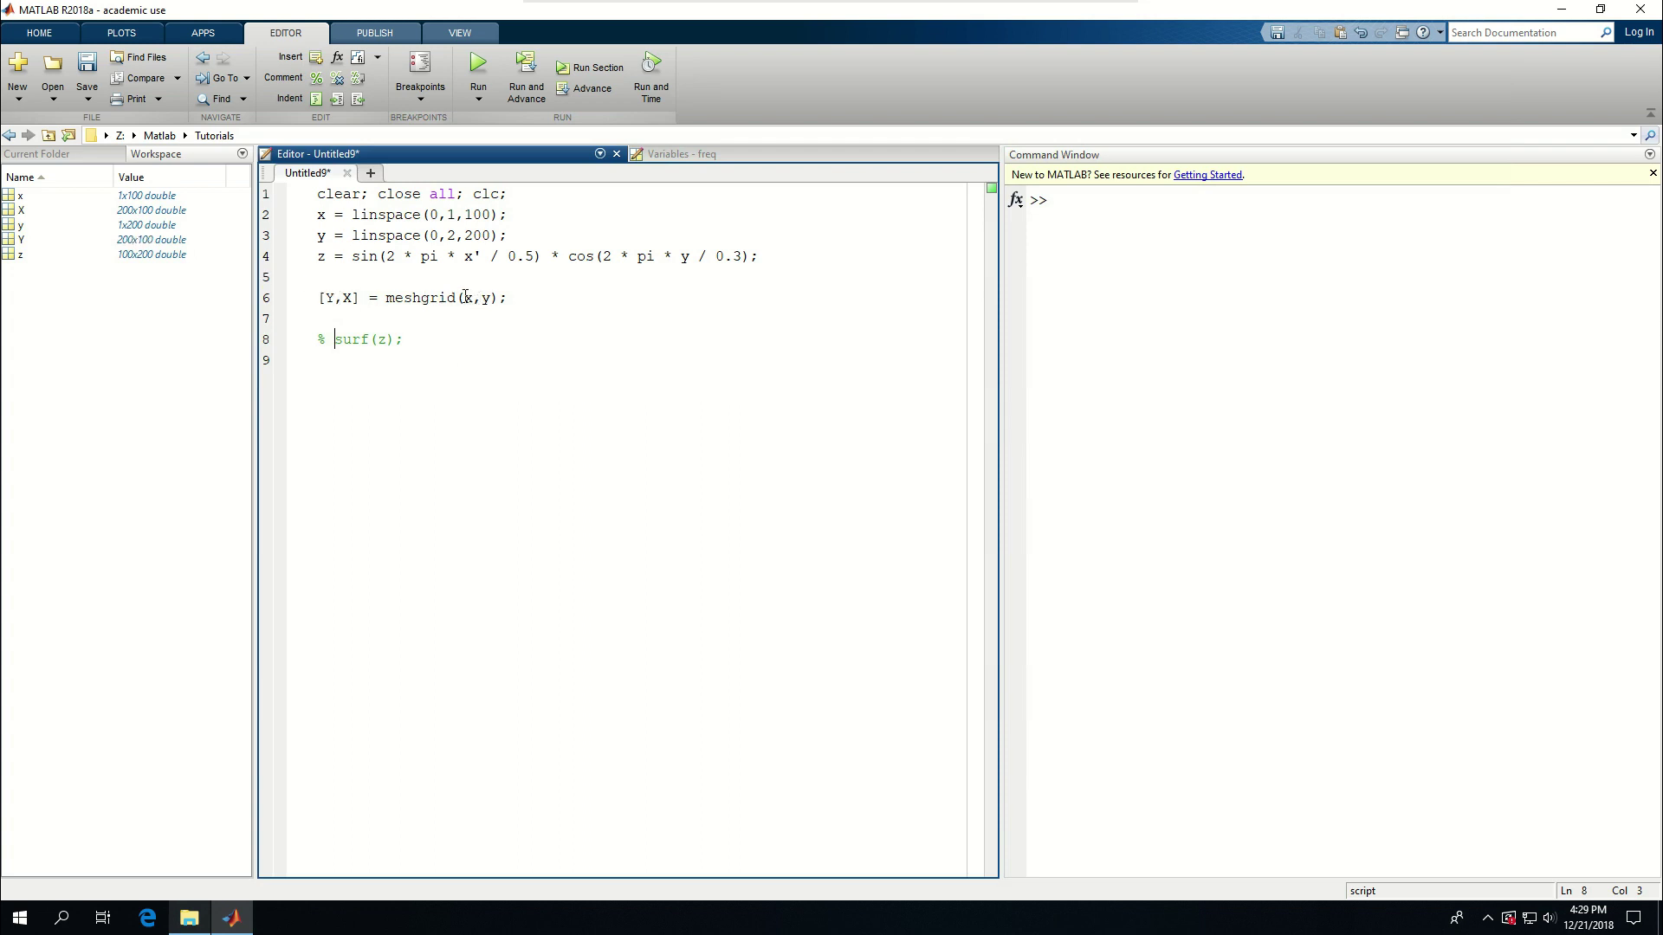
# - Correct the meshgrid arguments to meshgrid(y,x)
pyautogui.click(466, 297)
pyautogui.hotkey('shift', 'Right')
pyautogui.write('y')
pyautogui.press('Right')
pyautogui.hotkey('shift', 'Right')
pyautogui.write('x')
# - Uncomment the surf line and change it to surf(X,Y,z)
pyautogui.click(345, 337)
pyautogui.press('BackSpace')
pyautogui.press('BackSpace')
pyautogui.press('Right')
pyautogui.press('Right')
pyautogui.press('Right')
pyautogui.write('X,Y')
pyautogui.write(',')
pyautogui.press('F5')
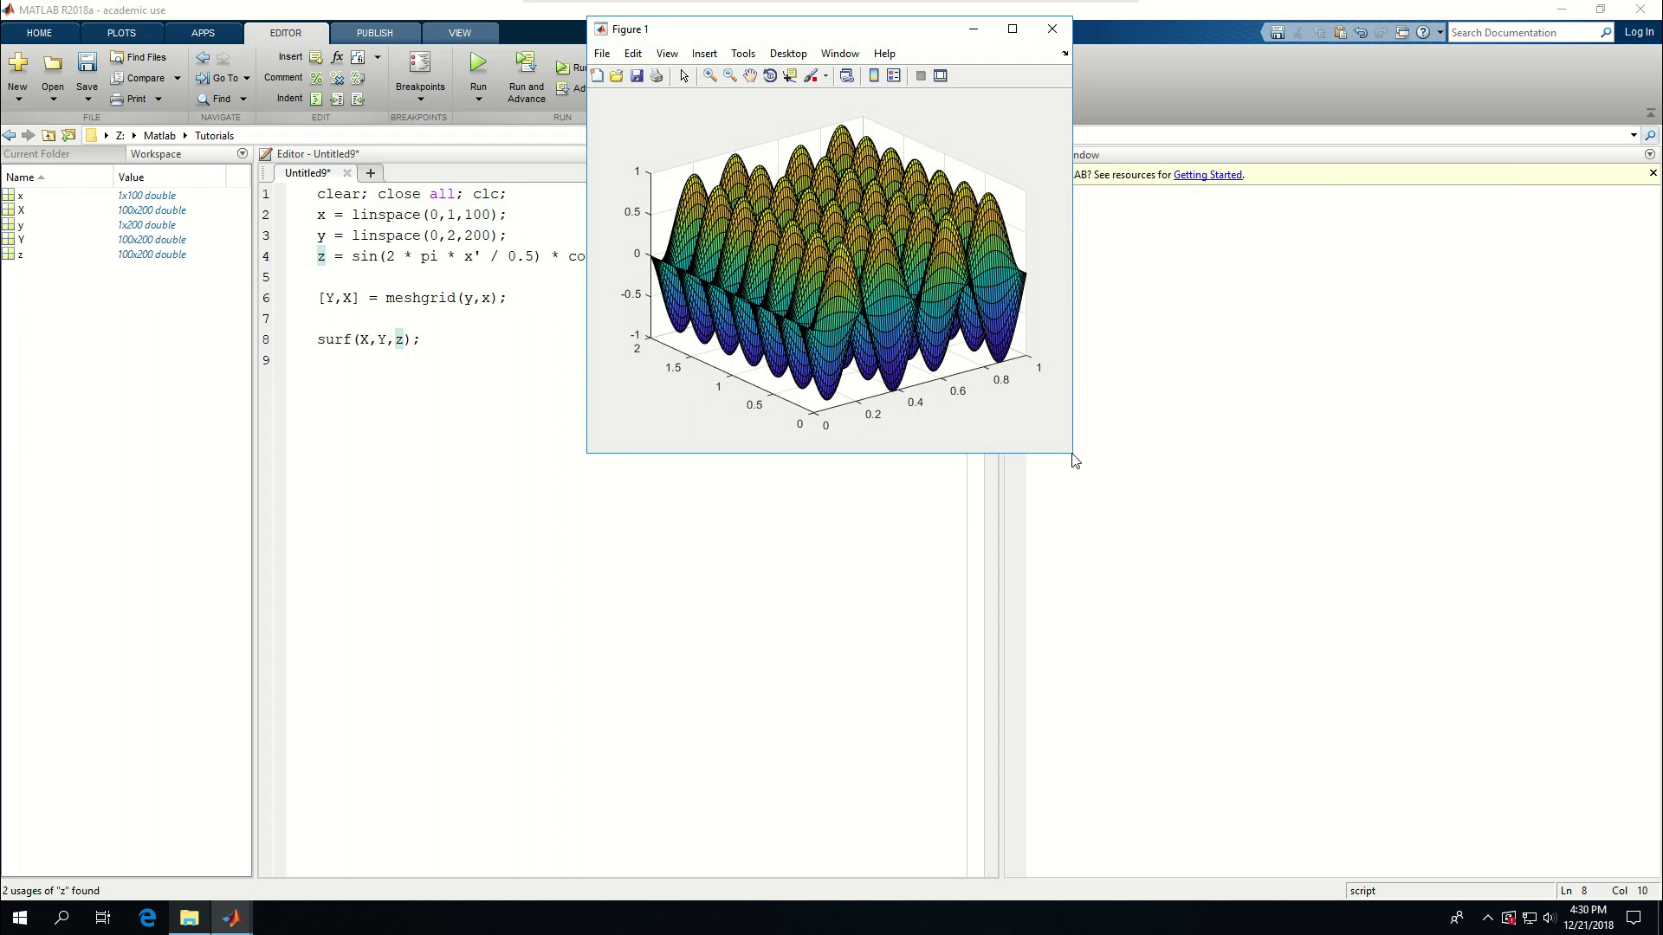
pyautogui.moveTo(1074, 460); pyautogui.dragTo(1522, 749)
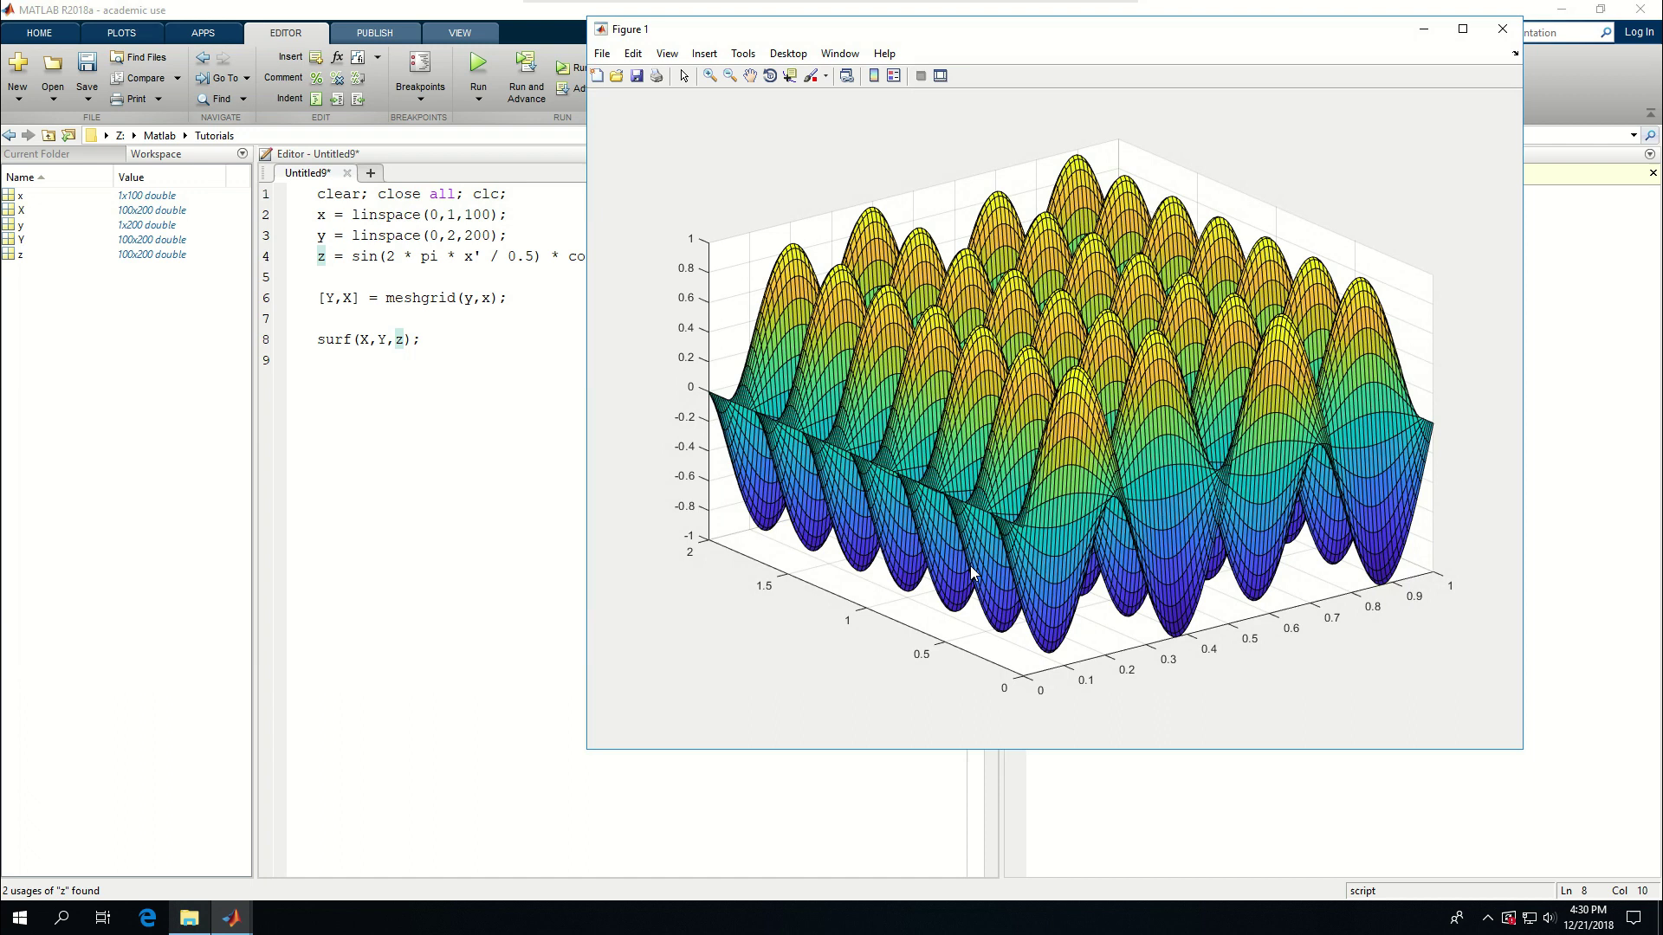
pyautogui.click(1502, 29)
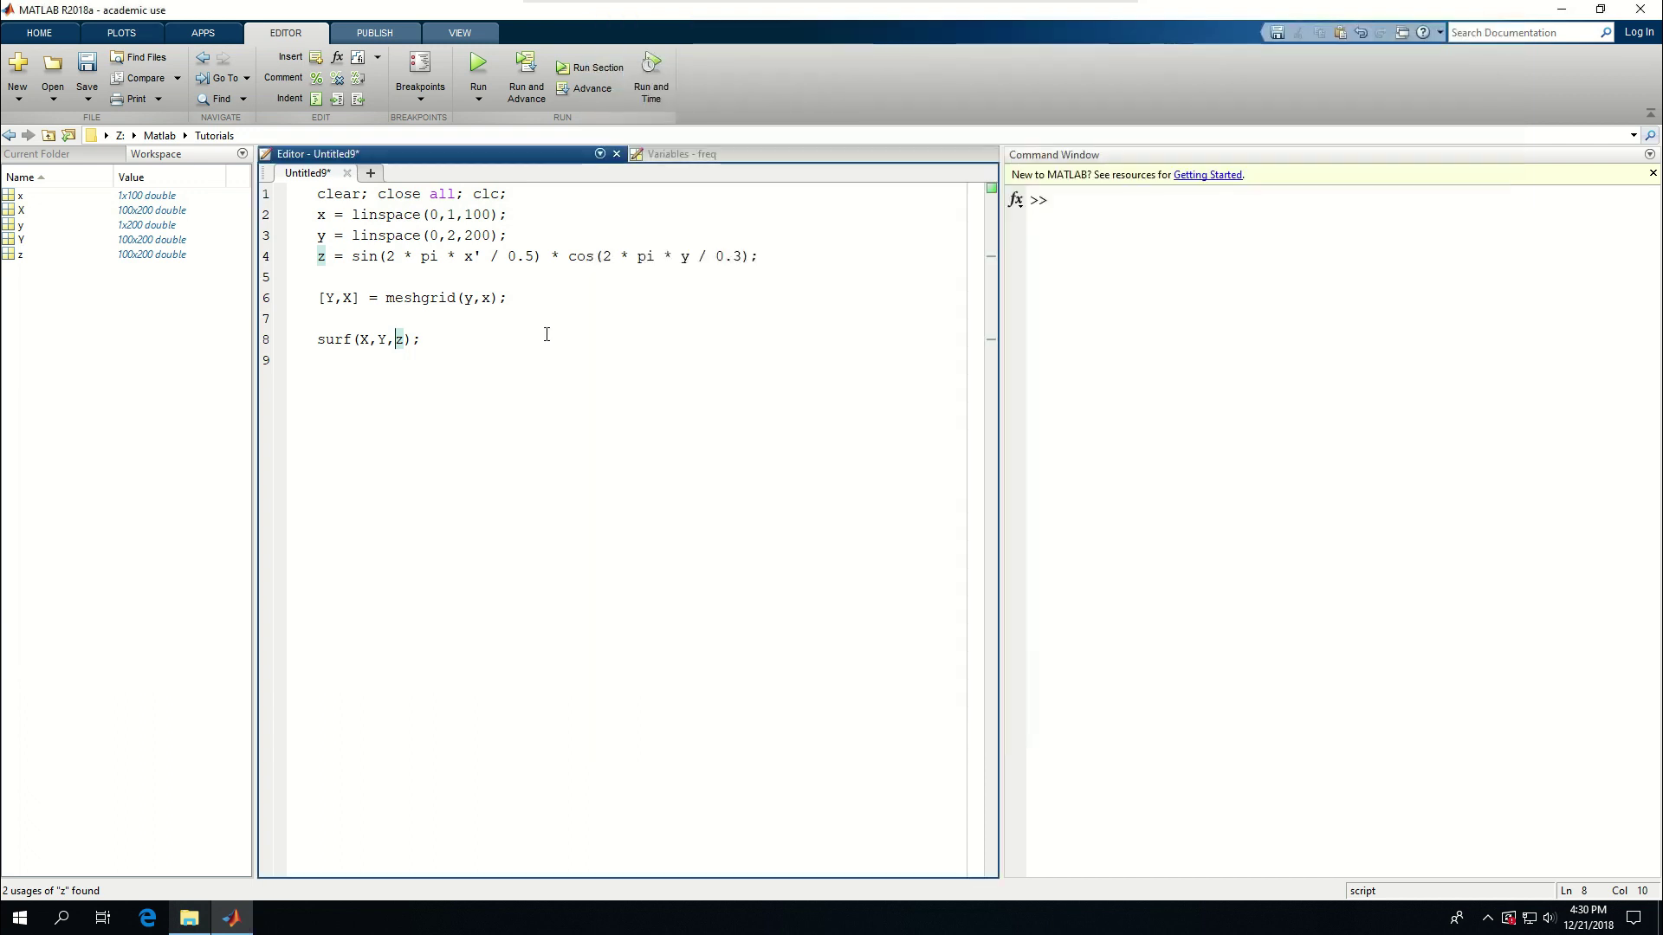
# - Add xlabel('X (m)') and ylabel('Y (m)') lines below the surf command
pyautogui.click(445, 339)
pyautogui.press('Return')
pyautogui.write('xl')
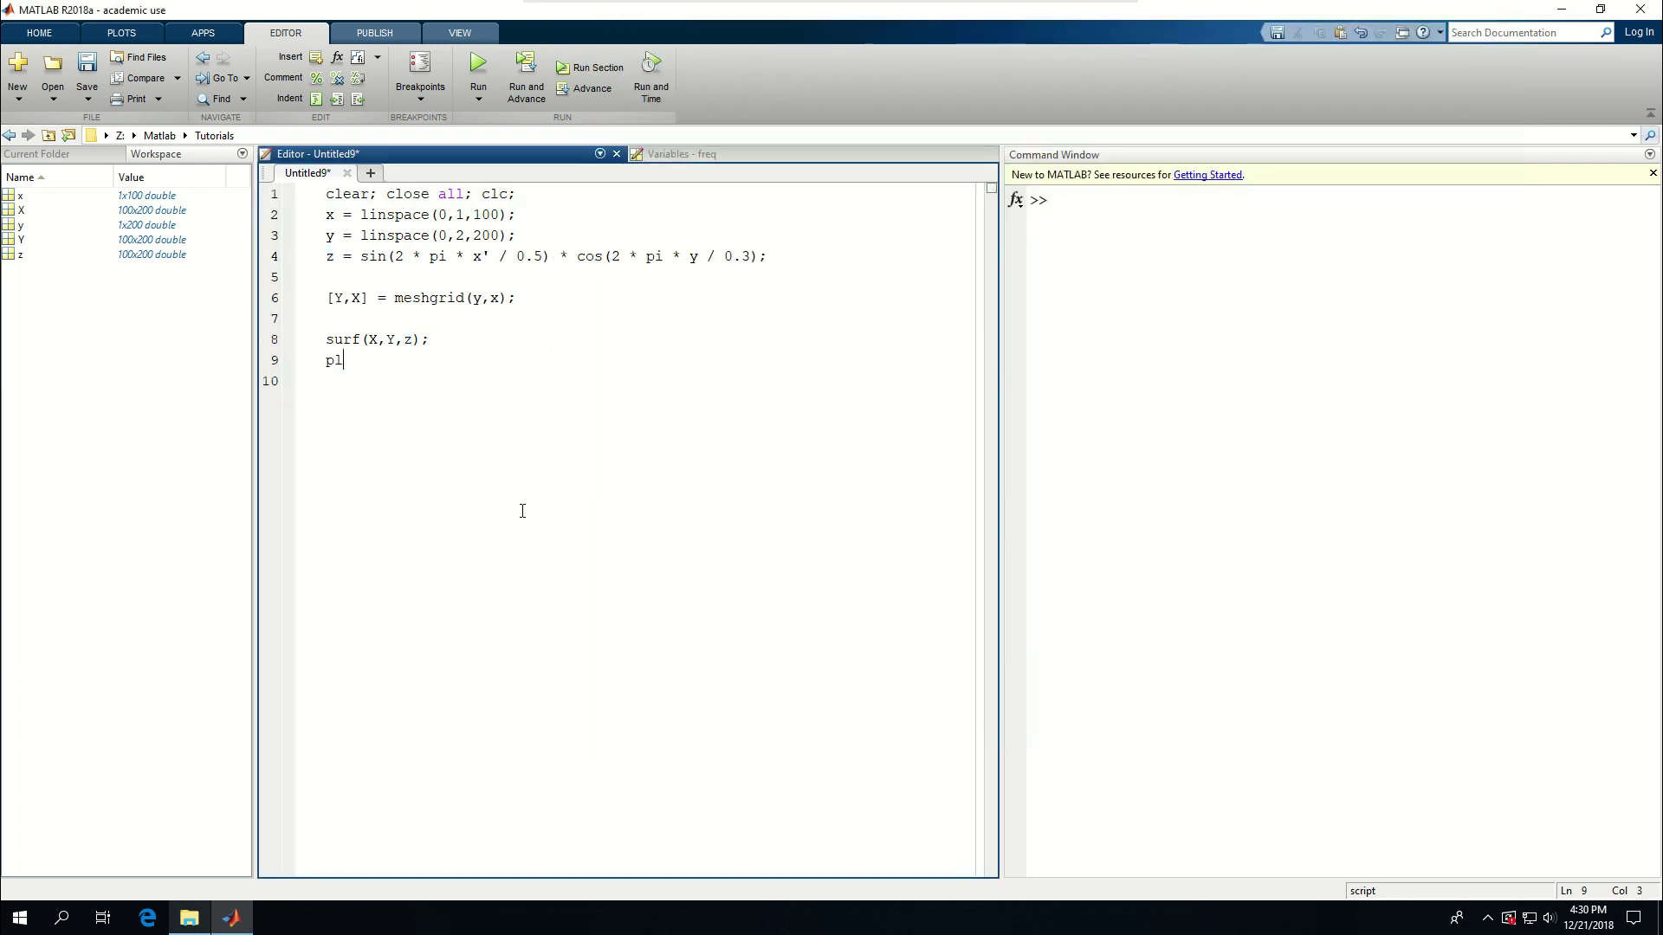
pyautogui.press('BackSpace')
pyautogui.press('BackSpace')
pyautogui.write('xlabe')
pyautogui.write("('")
pyautogui.write('l')
pyautogui.press('Right')
pyautogui.write('X ')
pyautogui.write('(m')
pyautogui.write(")'")
pyautogui.write(');')
pyautogui.press('Return')
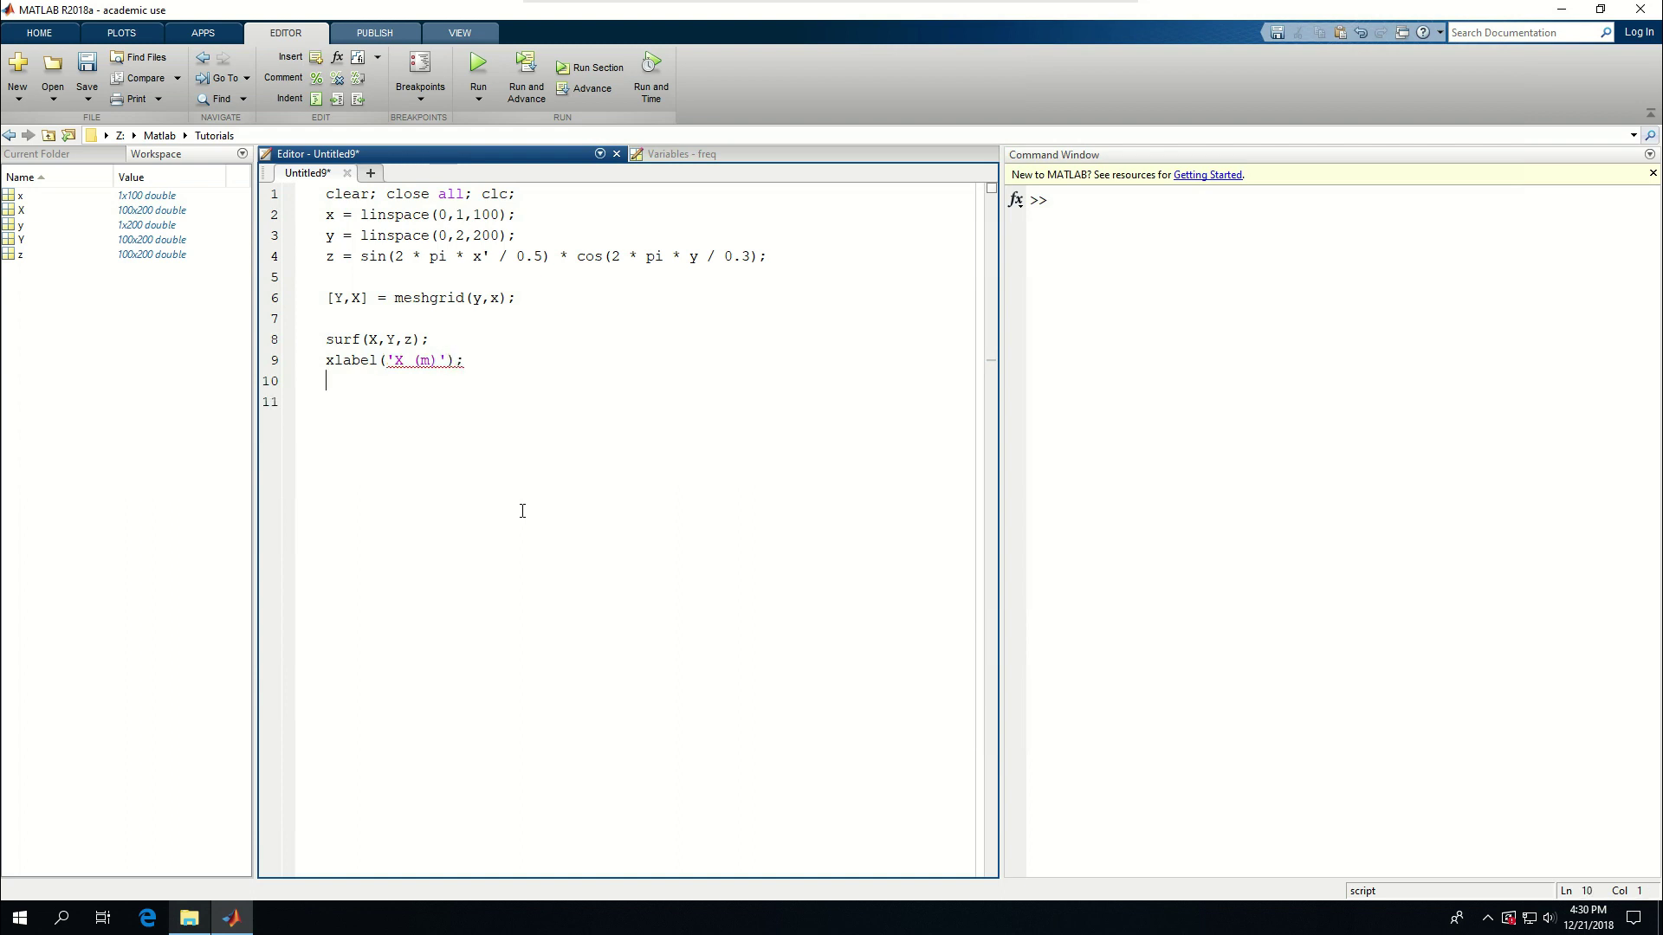
pyautogui.write('ylabel(')
pyautogui.write("'Y ")
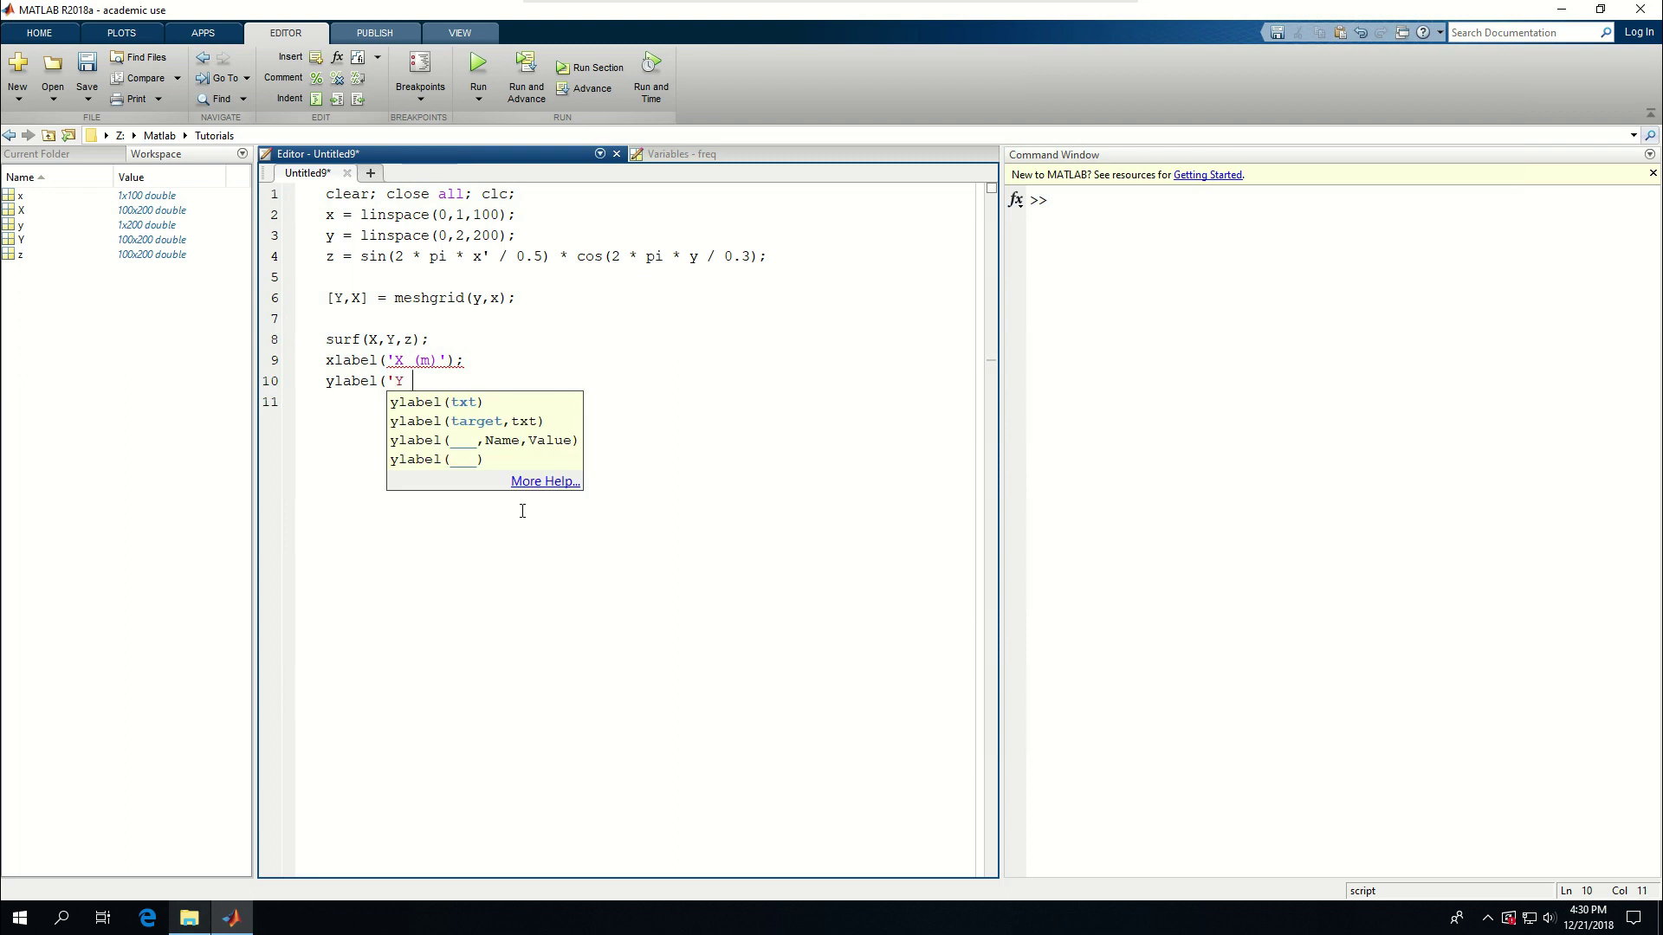
pyautogui.write("(m)')")
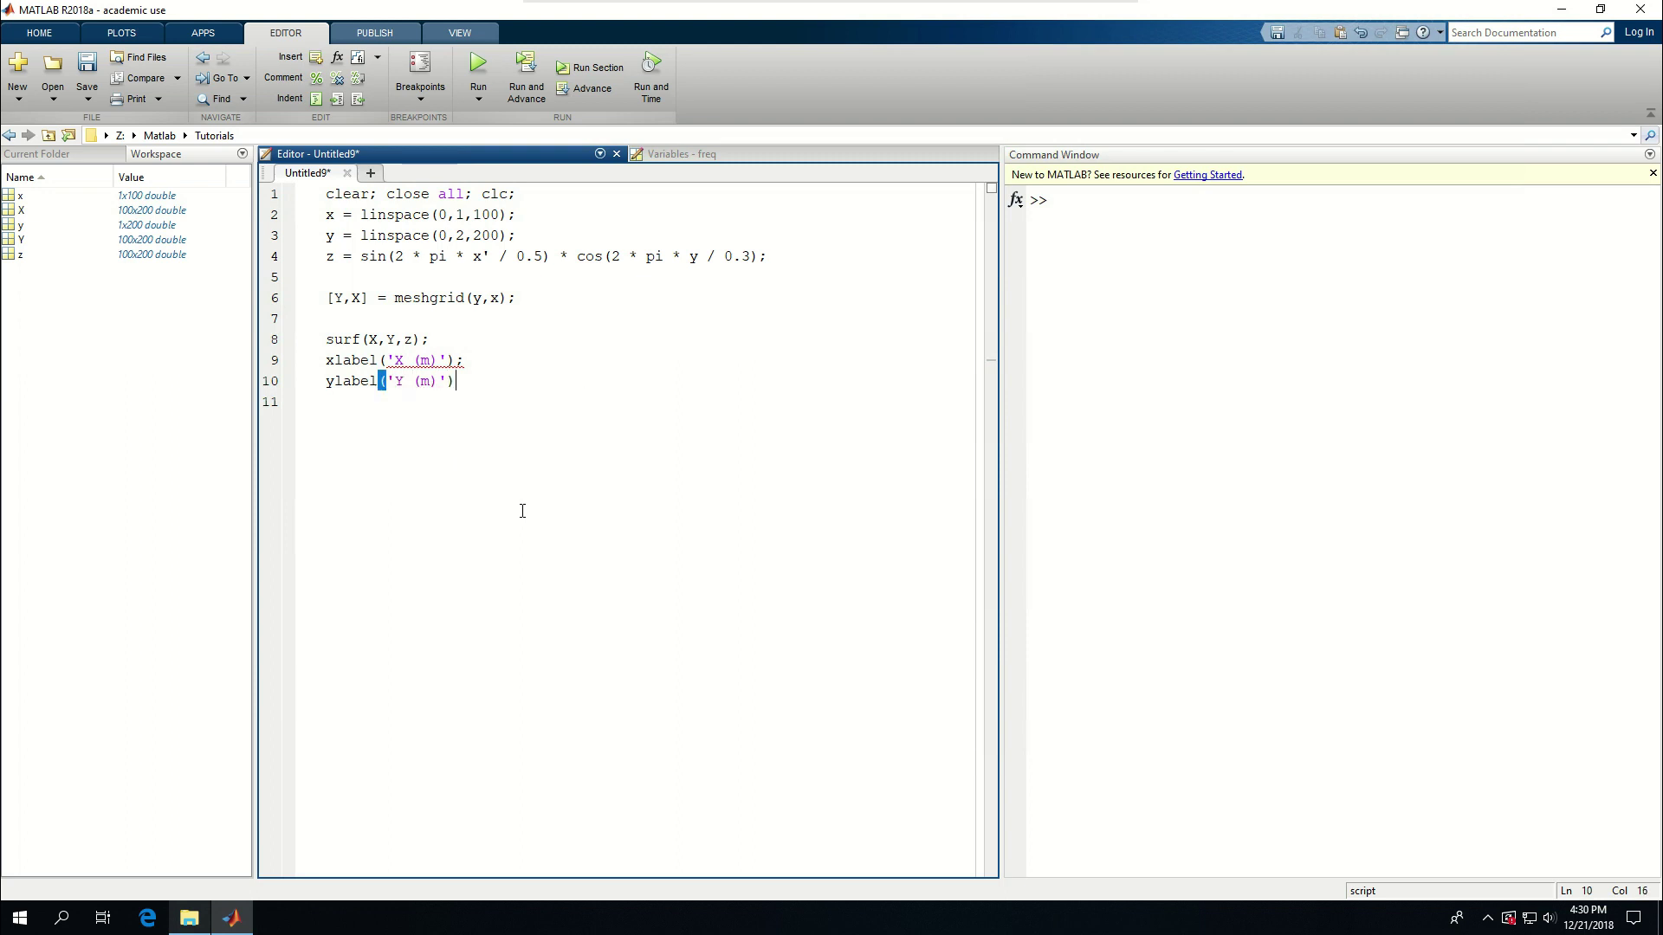
pyautogui.write(';')
# - Add zlabel('Z (m)'), run the script, and close the labelled figure
pyautogui.press('Return')
pyautogui.write('zl')
pyautogui.write('able(')
pyautogui.press('Left')
pyautogui.press('Left')
pyautogui.press('Delete')
pyautogui.press('Left')
pyautogui.write('e')
pyautogui.press('End')
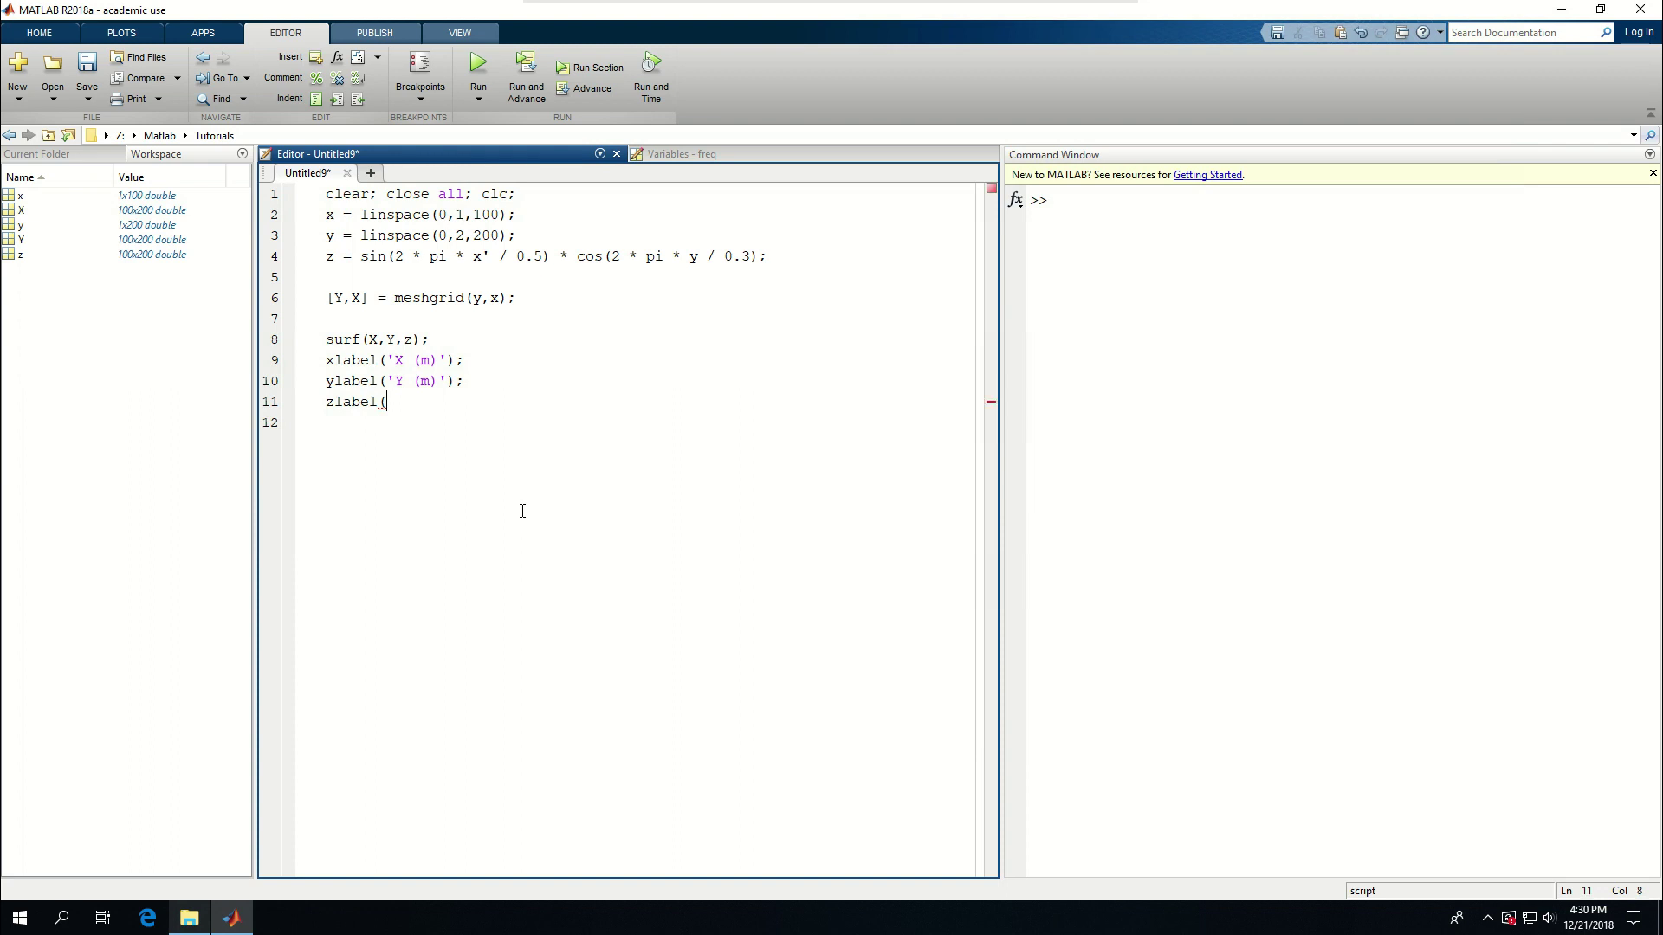
pyautogui.write("'Z (m'")
pyautogui.write(')')
pyautogui.press('Left')
pyautogui.press('Left')
pyautogui.write(")')")
pyautogui.write(';')
pyautogui.hotkey('ctrl', 'Return')
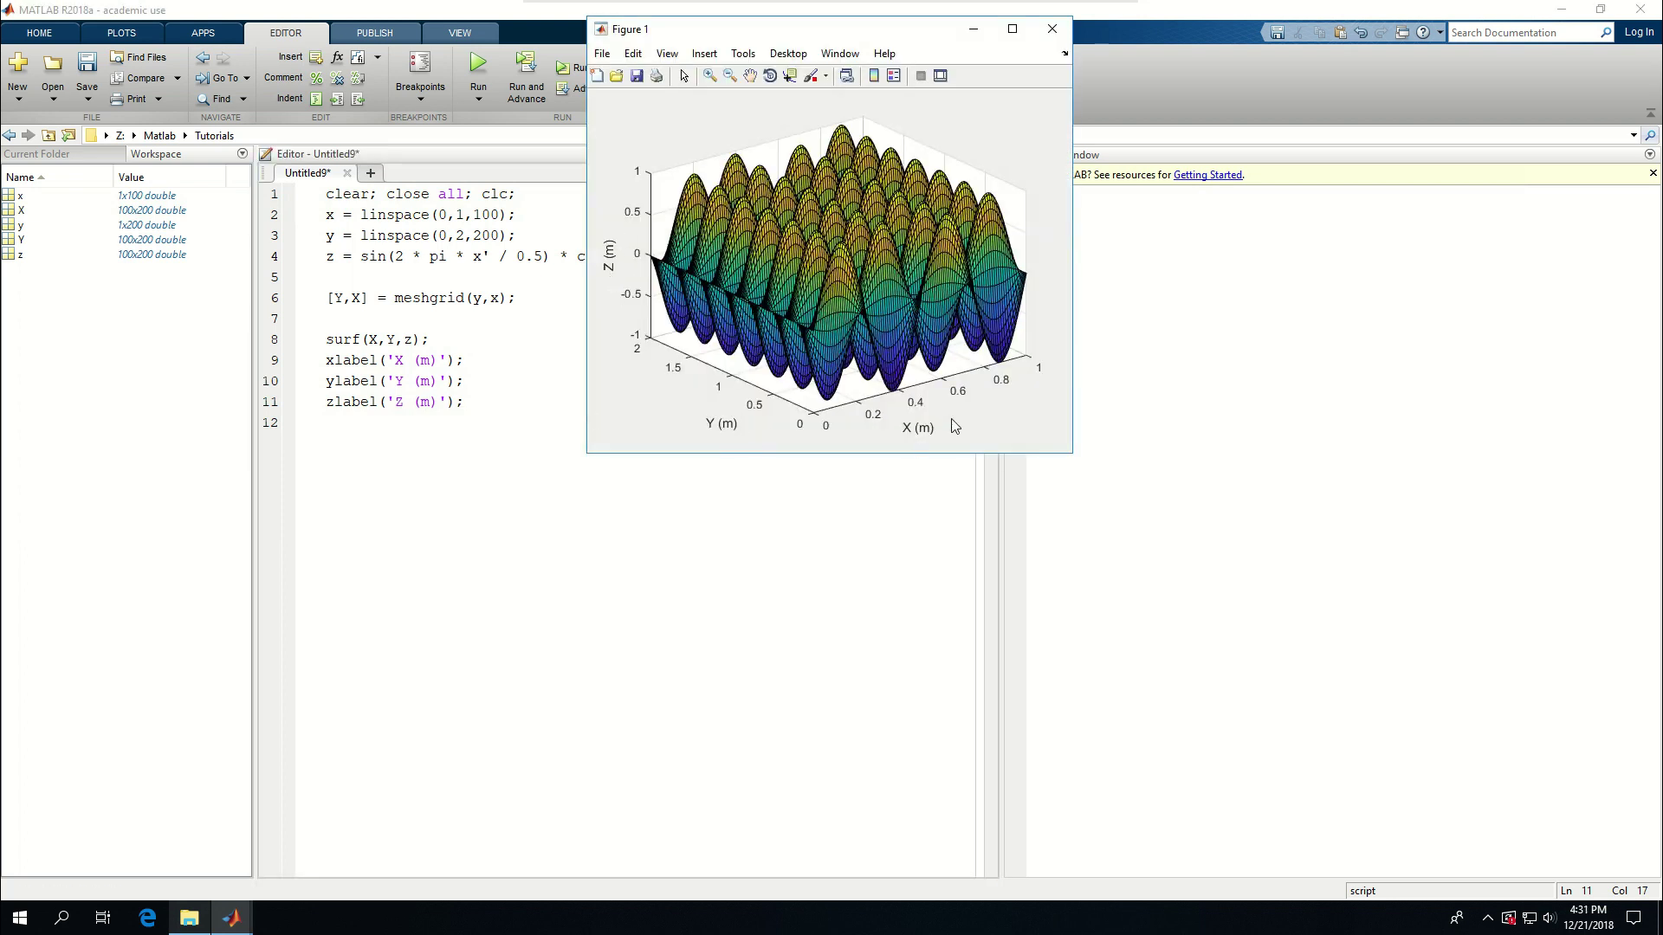
pyautogui.click(1053, 29)
pyautogui.click(364, 325)
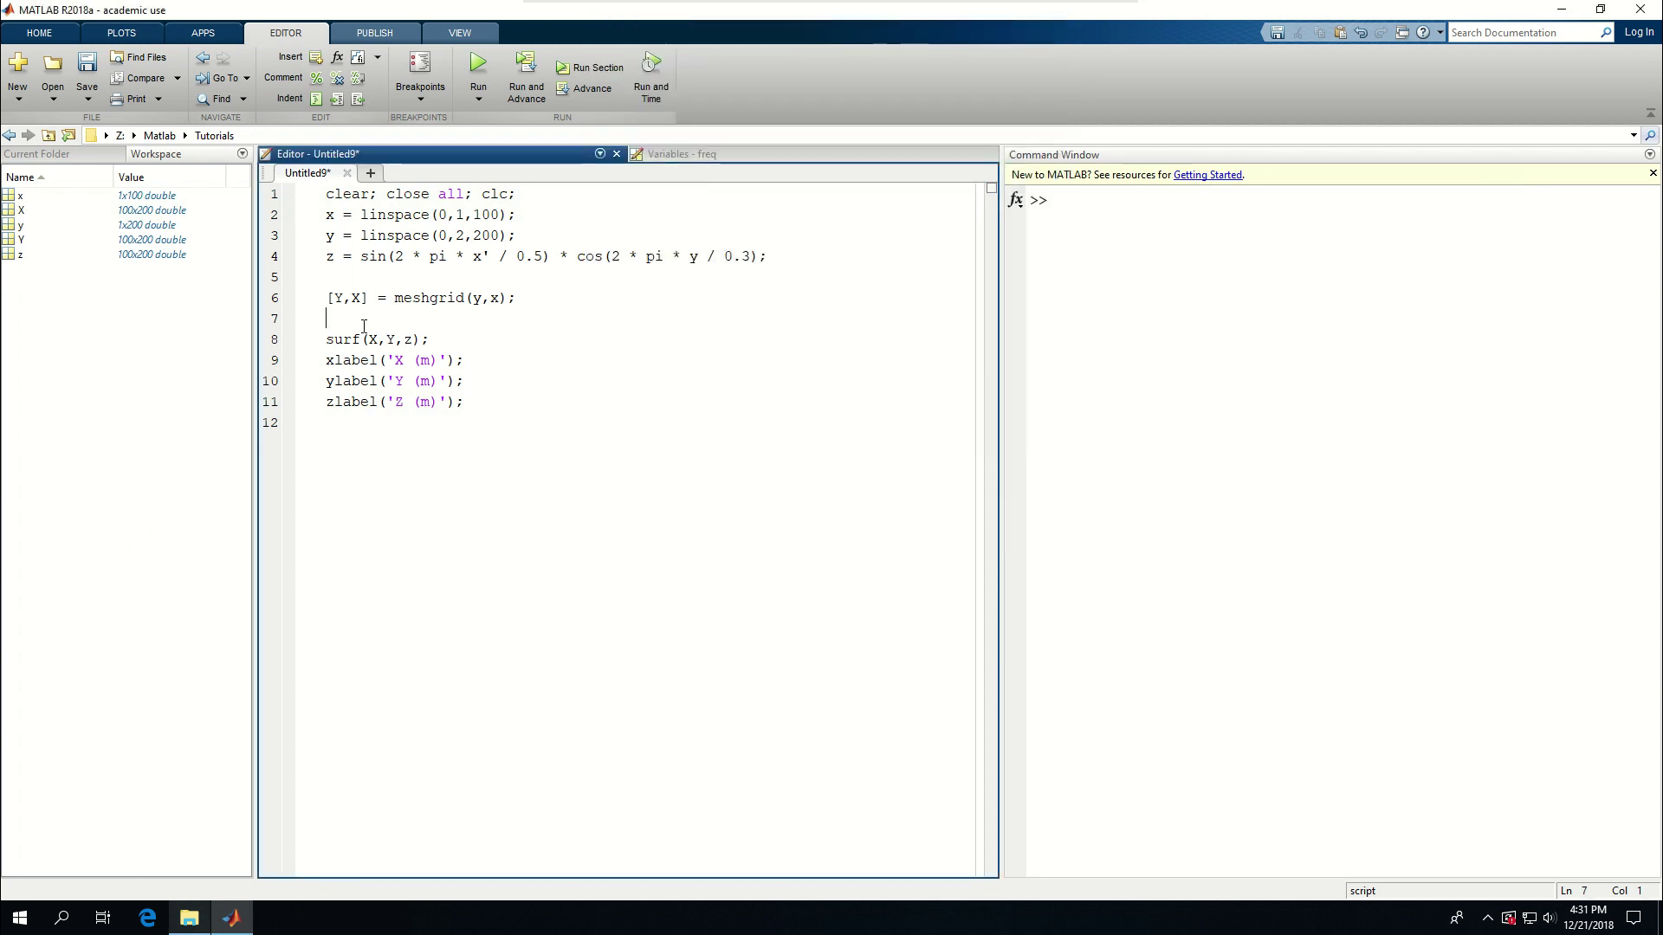
pyautogui.press('Return')
pyautogui.write('figure(')
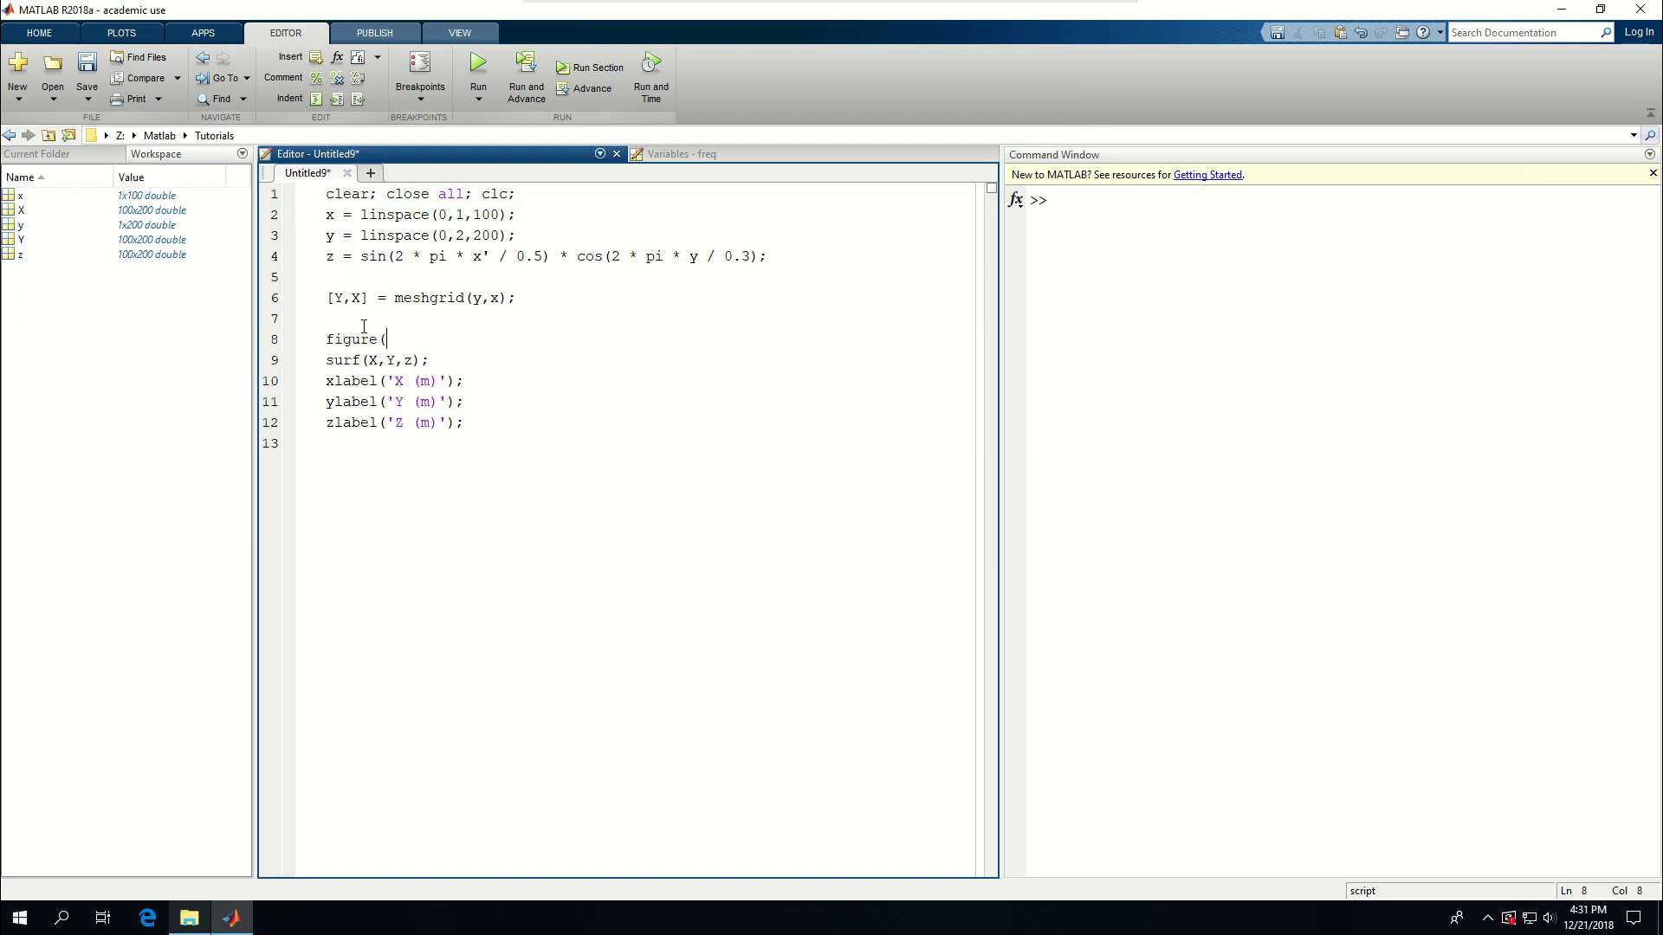
pyautogui.write('Positio')
pyautogui.press('BackSpace')
pyautogui.press('BackSpace')
pyautogui.write('io')
pyautogui.write("n',[2")
pyautogui.write('00 200 ')
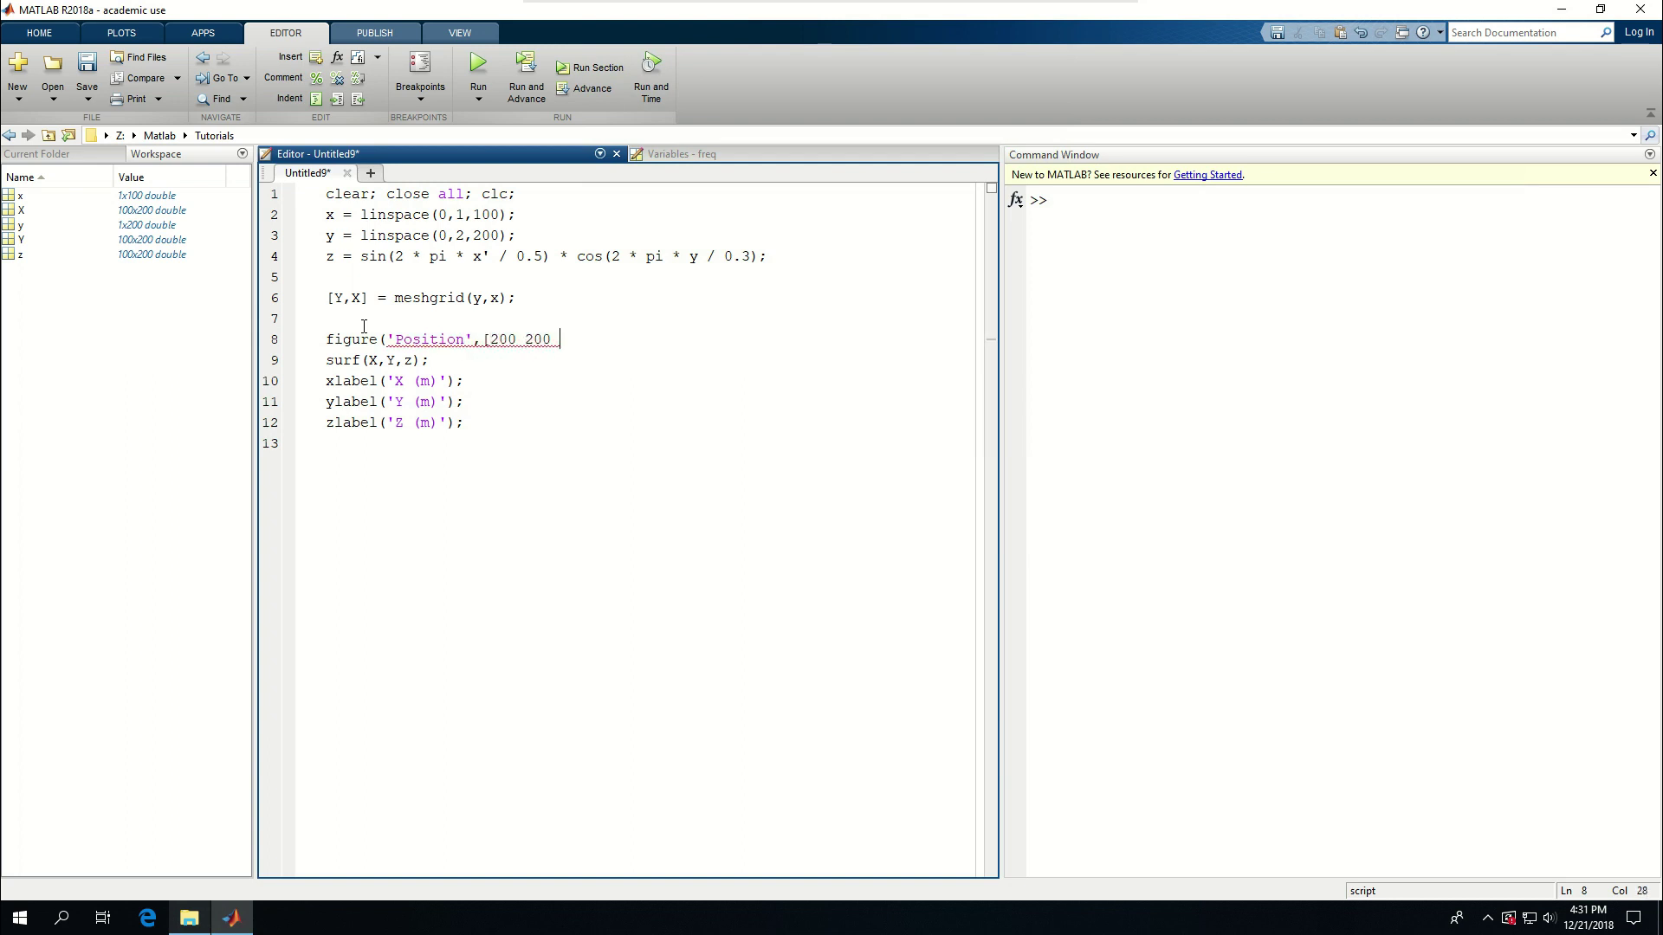
pyautogui.write('600 600')
pyautogui.write(']);')
pyautogui.hotkey('ctrl', 'Return')
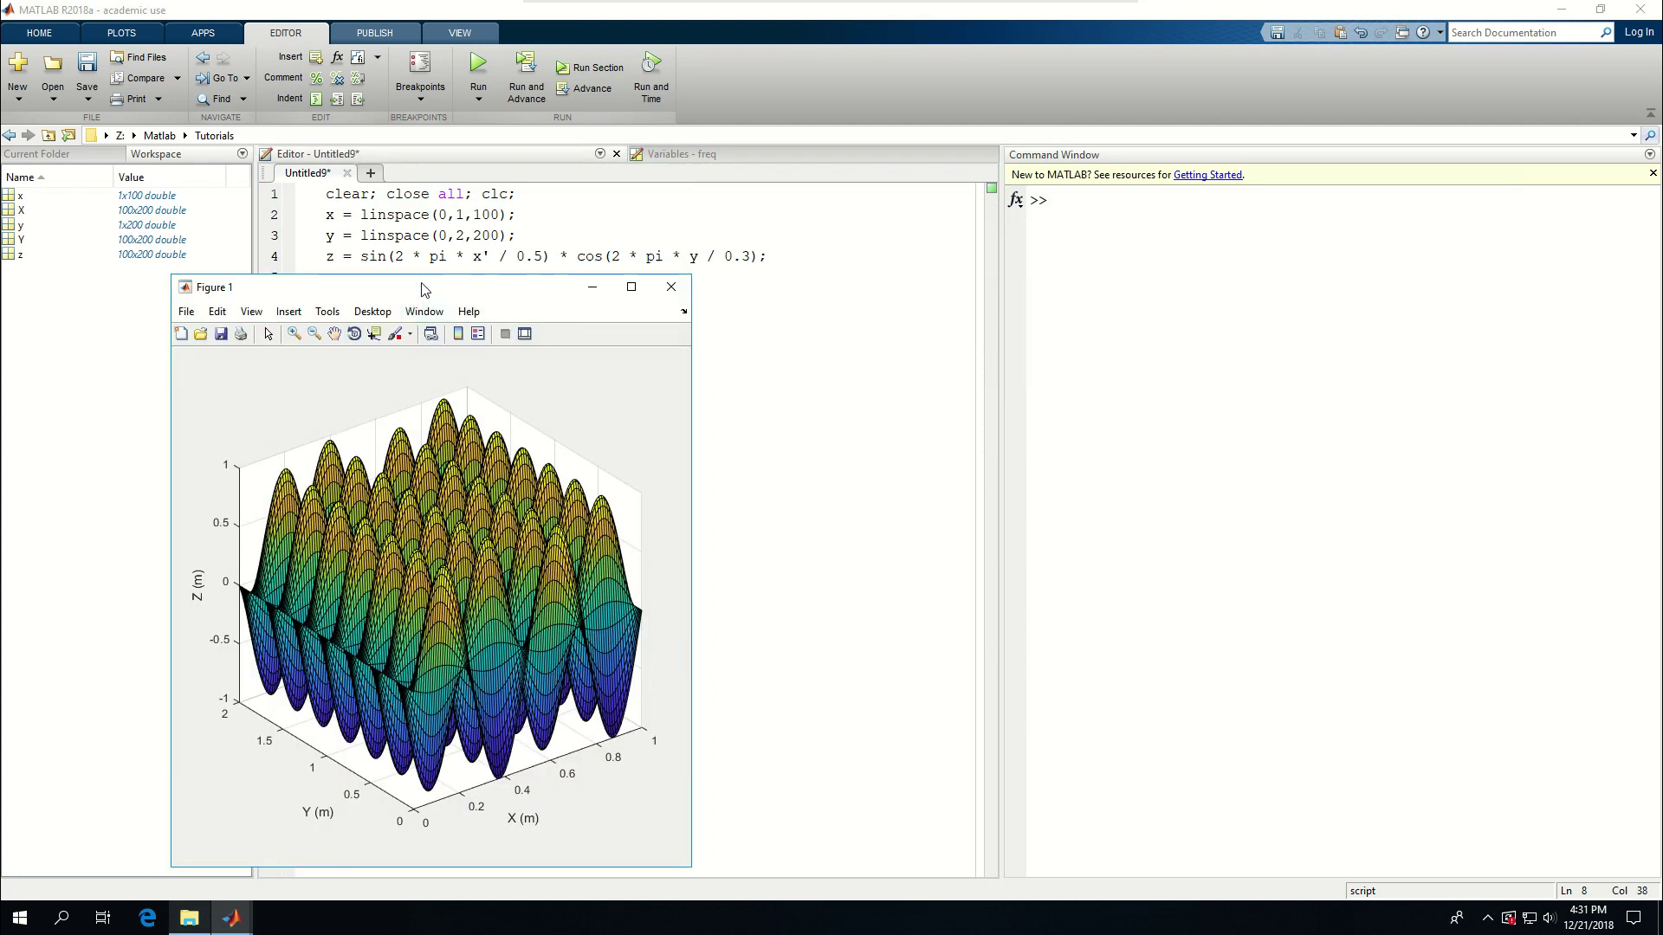
pyautogui.moveTo(420, 286); pyautogui.dragTo(627, 165)
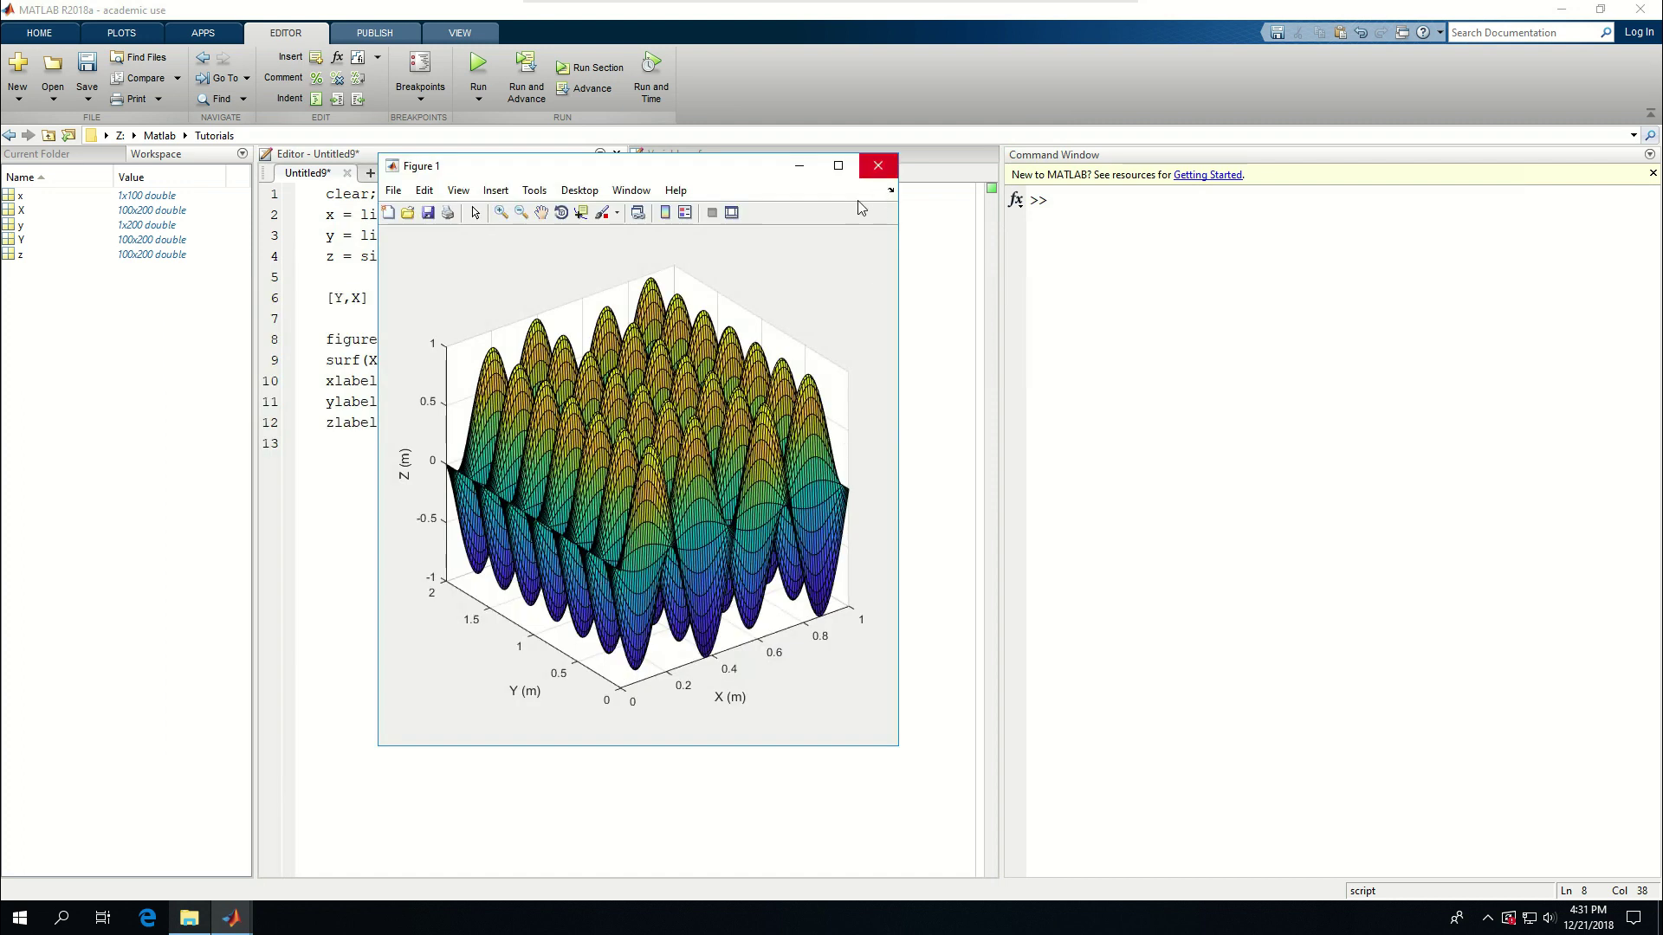
pyautogui.click(878, 165)
pyautogui.click(498, 430)
# - Add set(gca,'FontSize',12) and set(gca,'FontWeight','Bold') lines, run, and close the figure
pyautogui.press('Return')
pyautogui.write('set')
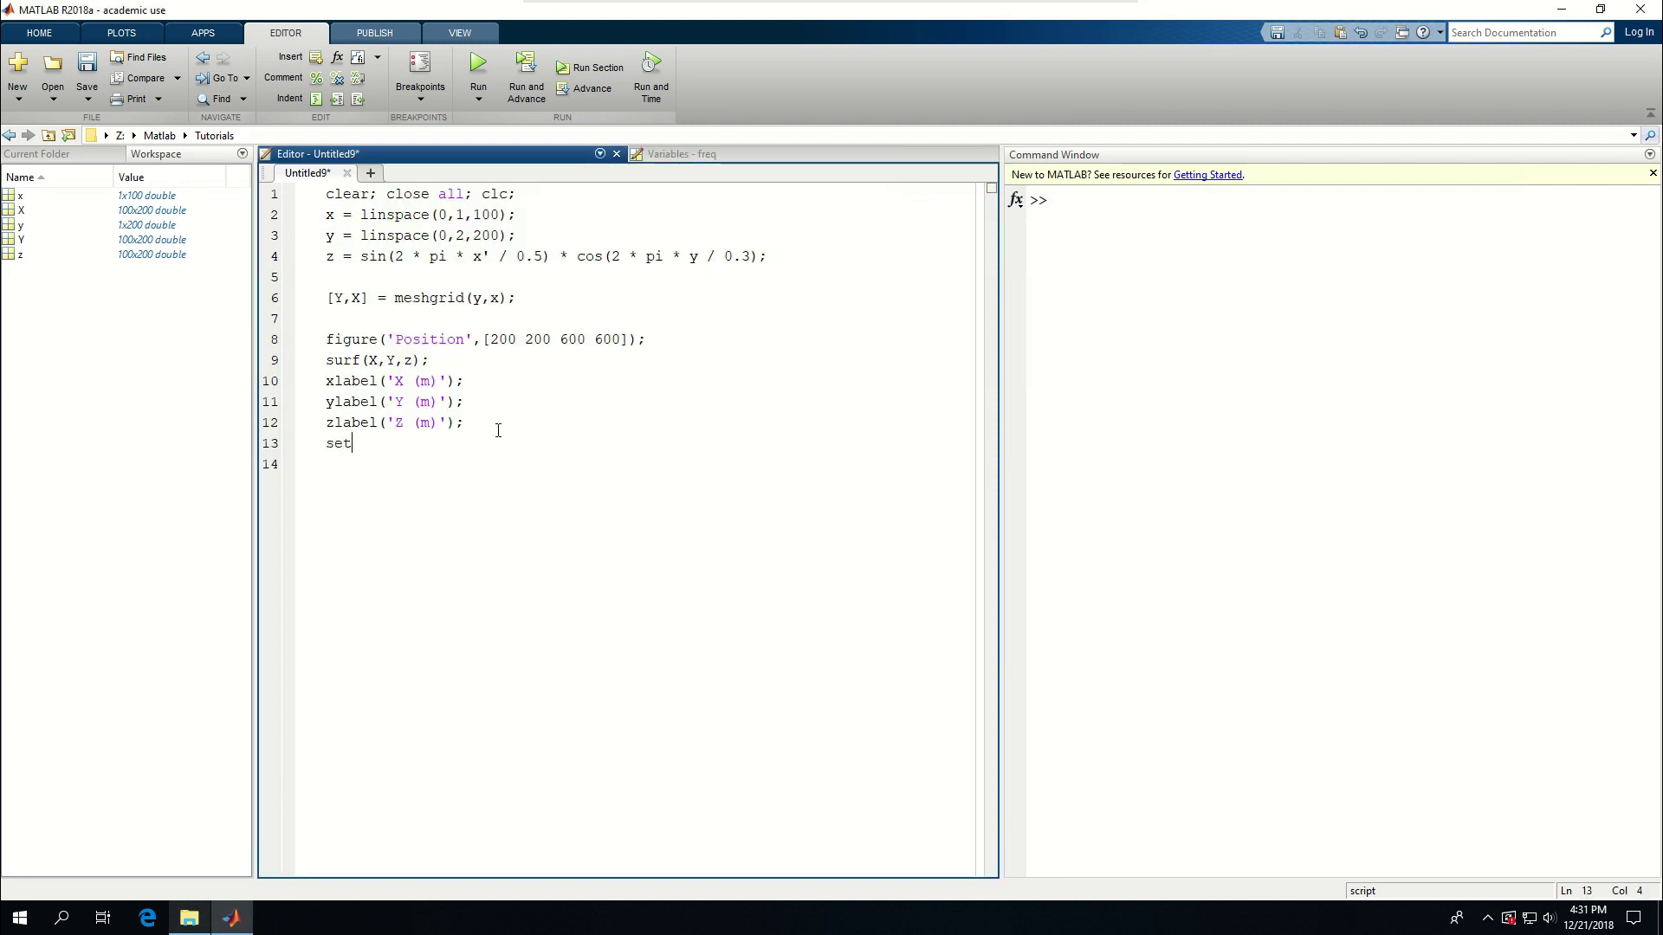
pyautogui.write('9gca')
pyautogui.press('BackSpace')
pyautogui.press('BackSpace')
pyautogui.press('BackSpace')
pyautogui.press('BackSpace')
pyautogui.press('BackSpace')
pyautogui.write('(gca,')
pyautogui.write("'Fo")
pyautogui.write("ntSize'")
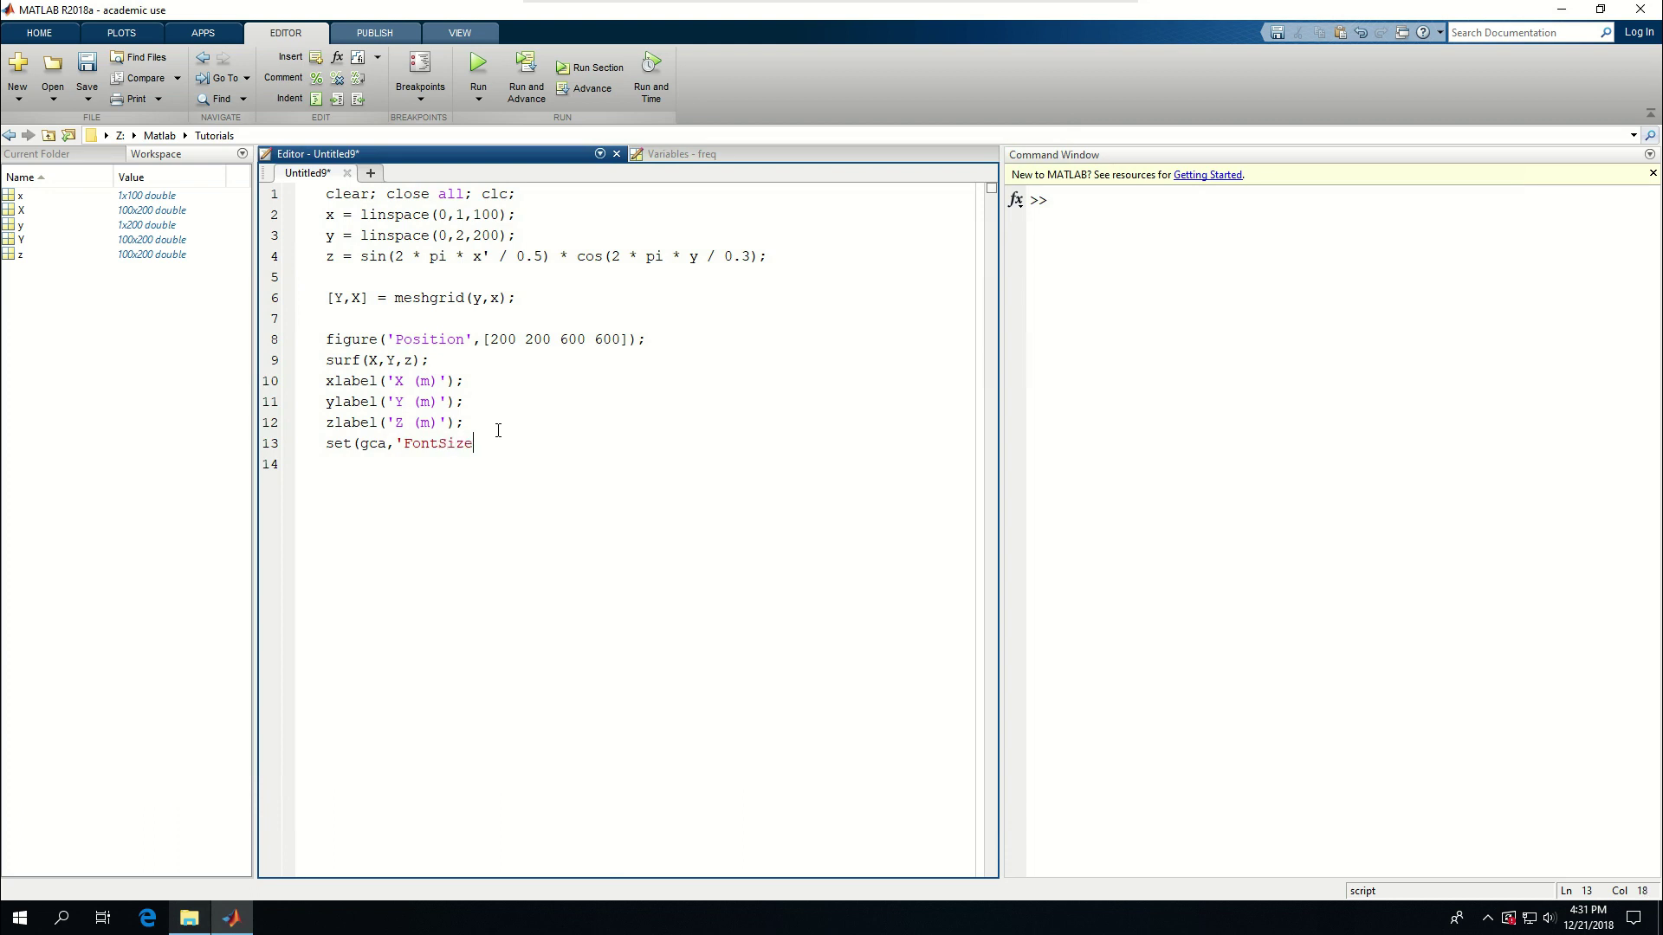
pyautogui.write(',15')
pyautogui.hotkey('shift', 'Right')
pyautogui.write('2);')
pyautogui.press('Return')
pyautogui.write('set(gca')
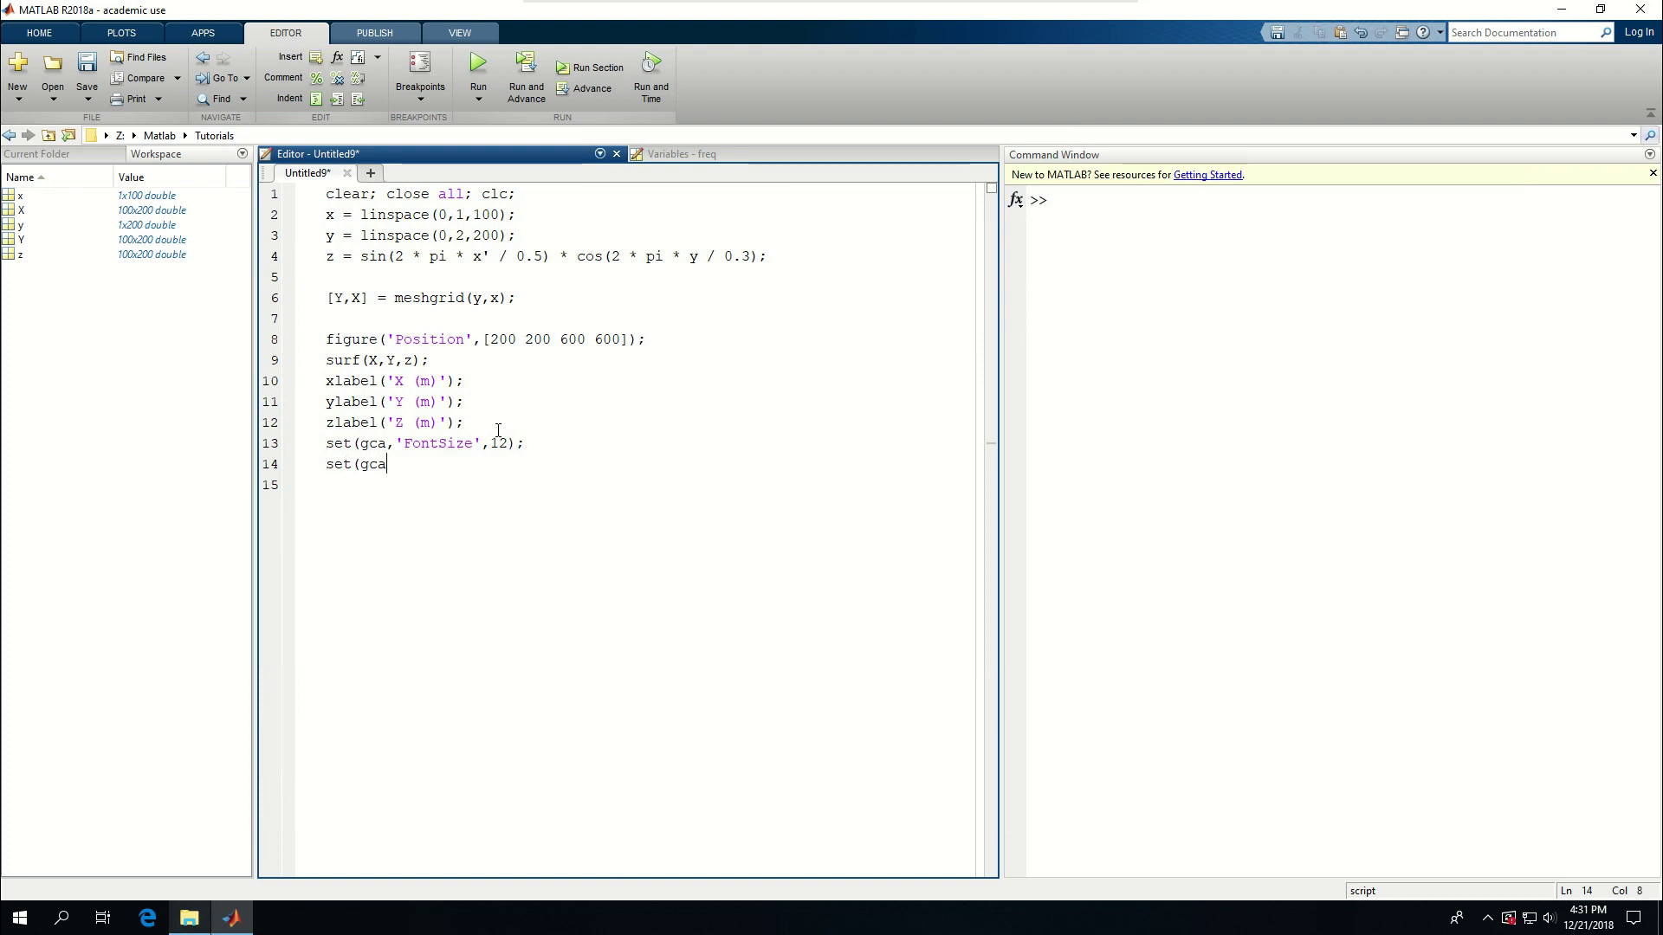
pyautogui.write(",'Font")
pyautogui.write('Weight')
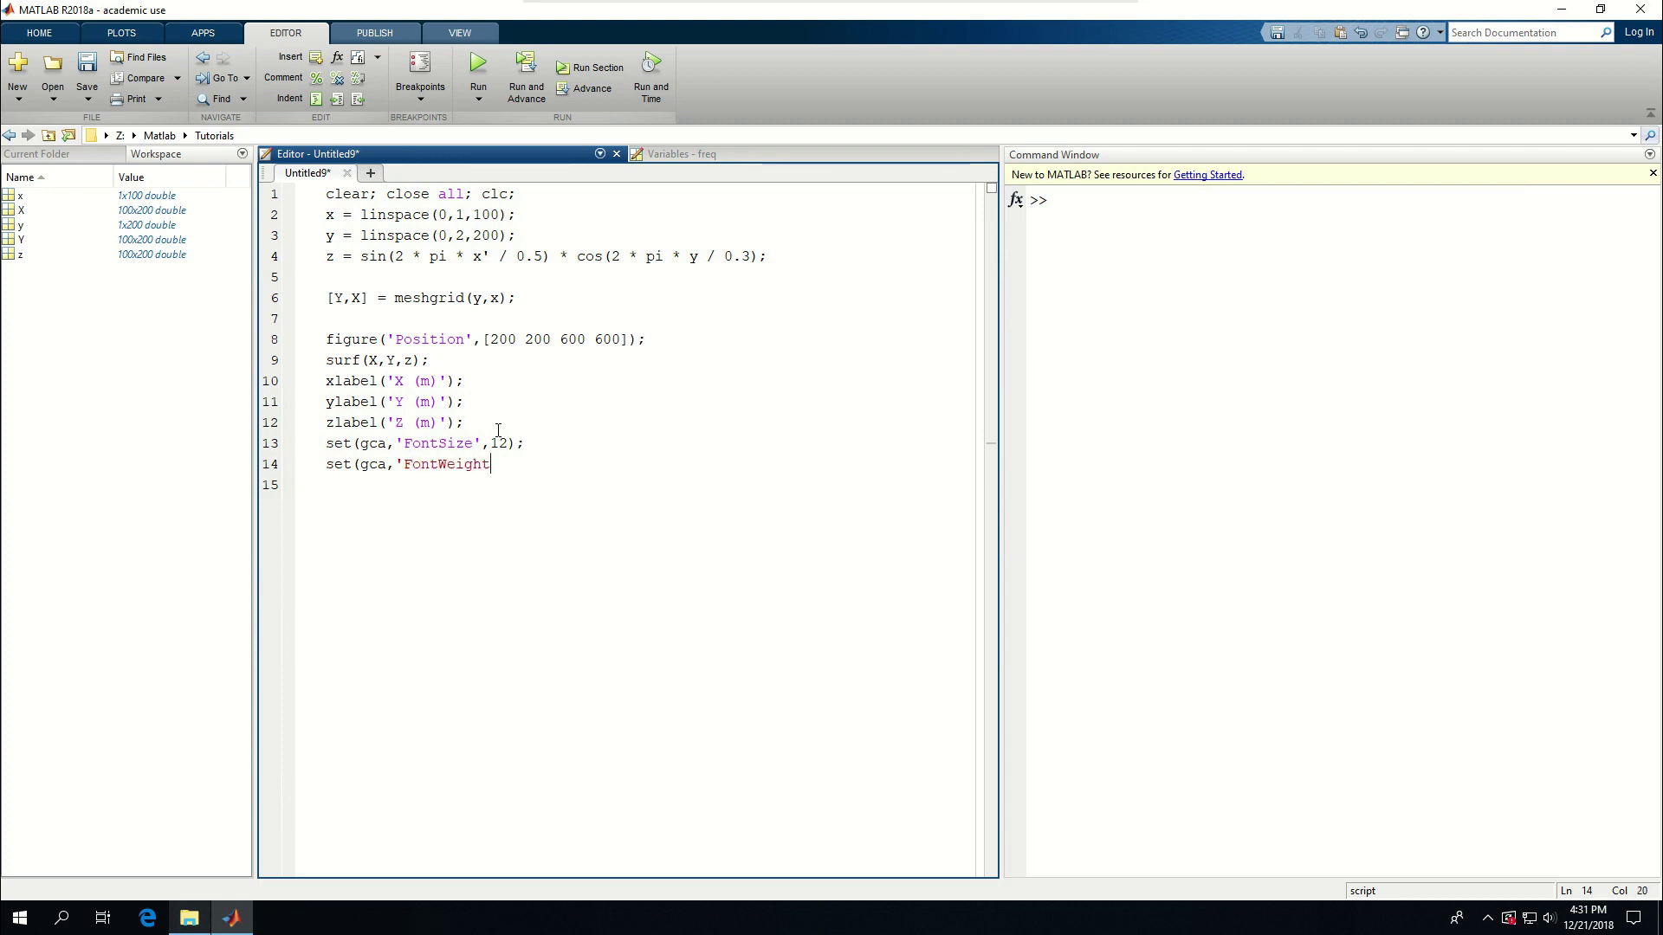
pyautogui.write("','Bold'")
pyautogui.write(');')
pyautogui.hotkey('ctrl', 'Return')
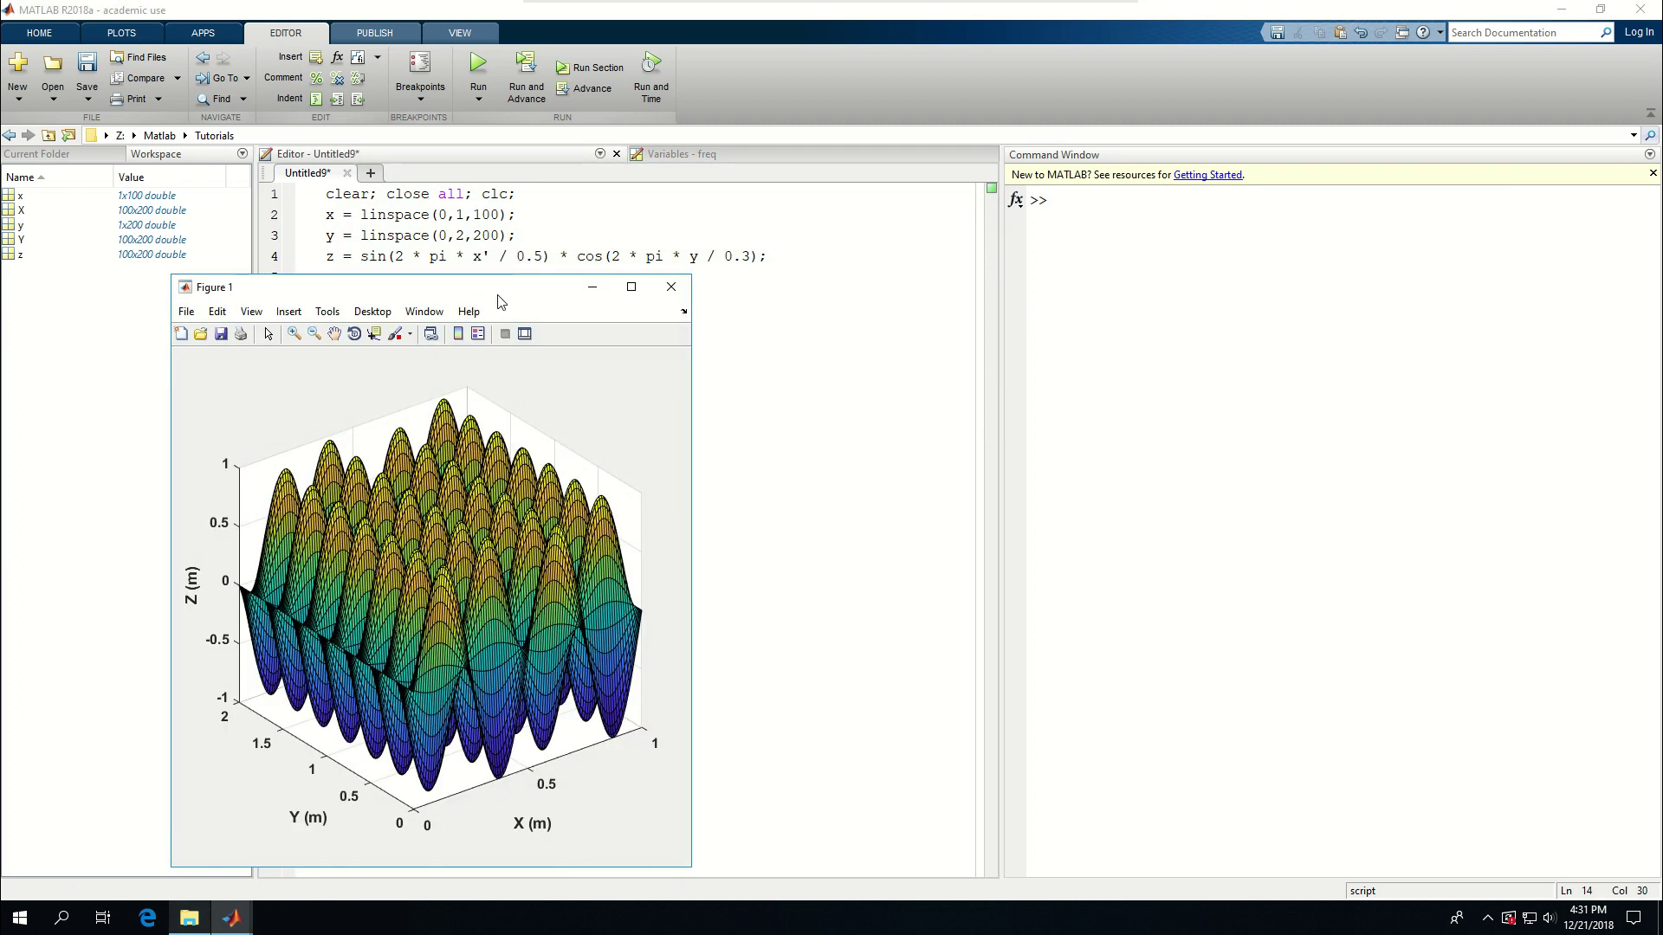
pyautogui.moveTo(499, 294); pyautogui.dragTo(678, 201)
pyautogui.click(851, 193)
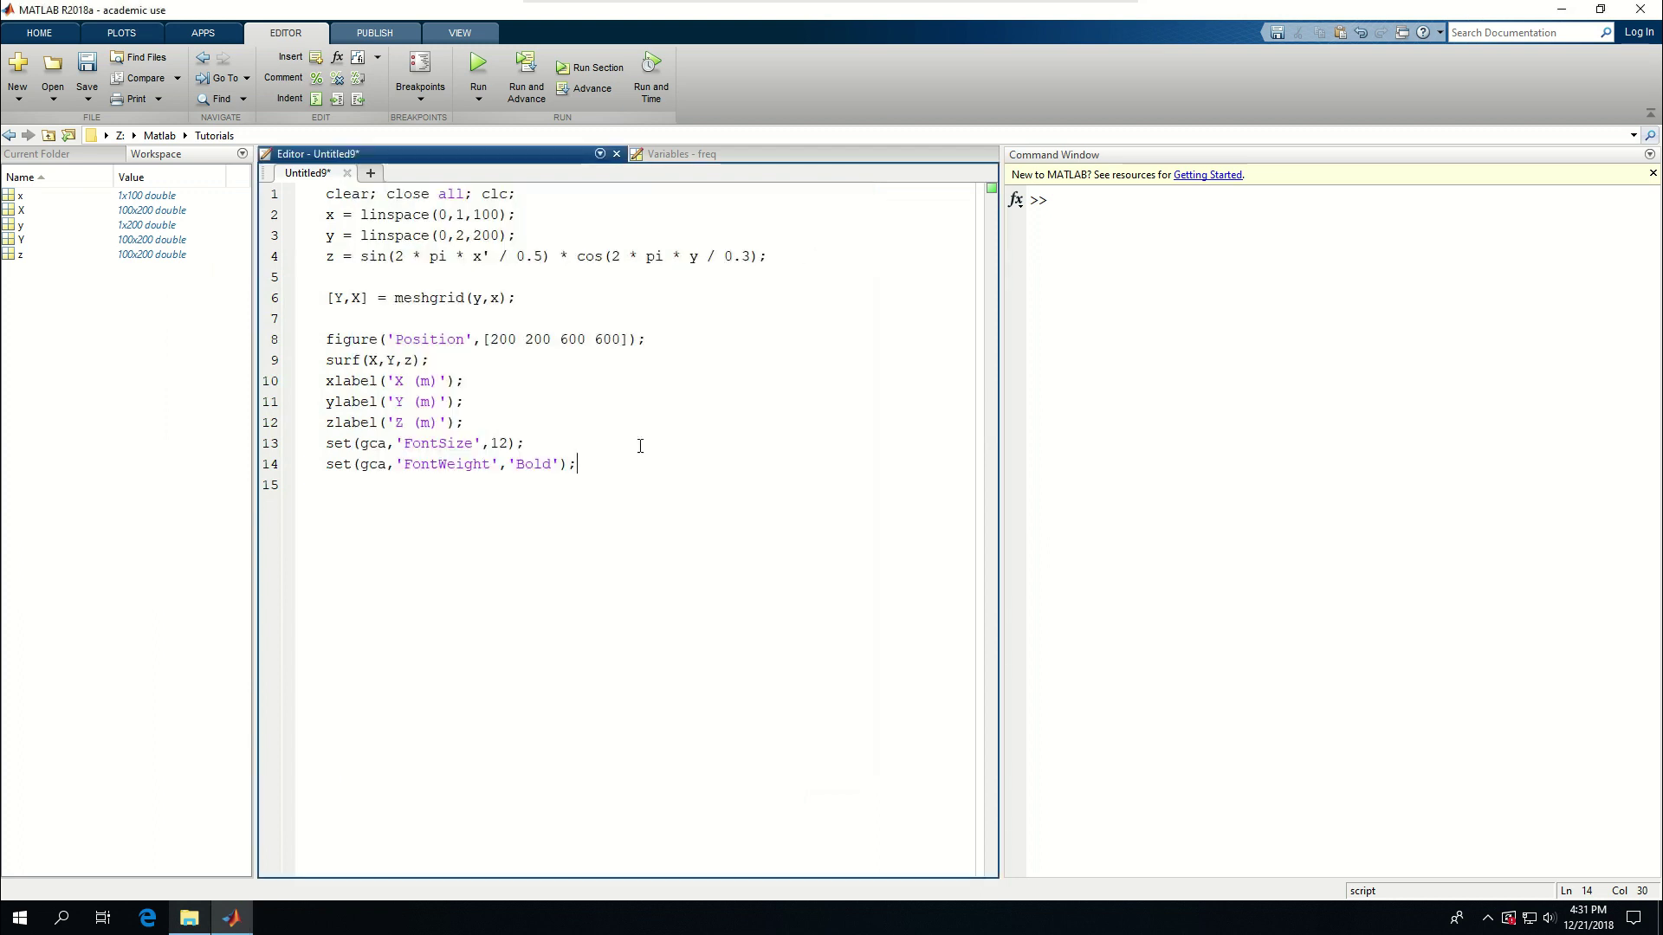
pyautogui.press('Return')
# - Add 'colormap jet;' and look up help colormap in the Command Window
pyautogui.write('colorm')
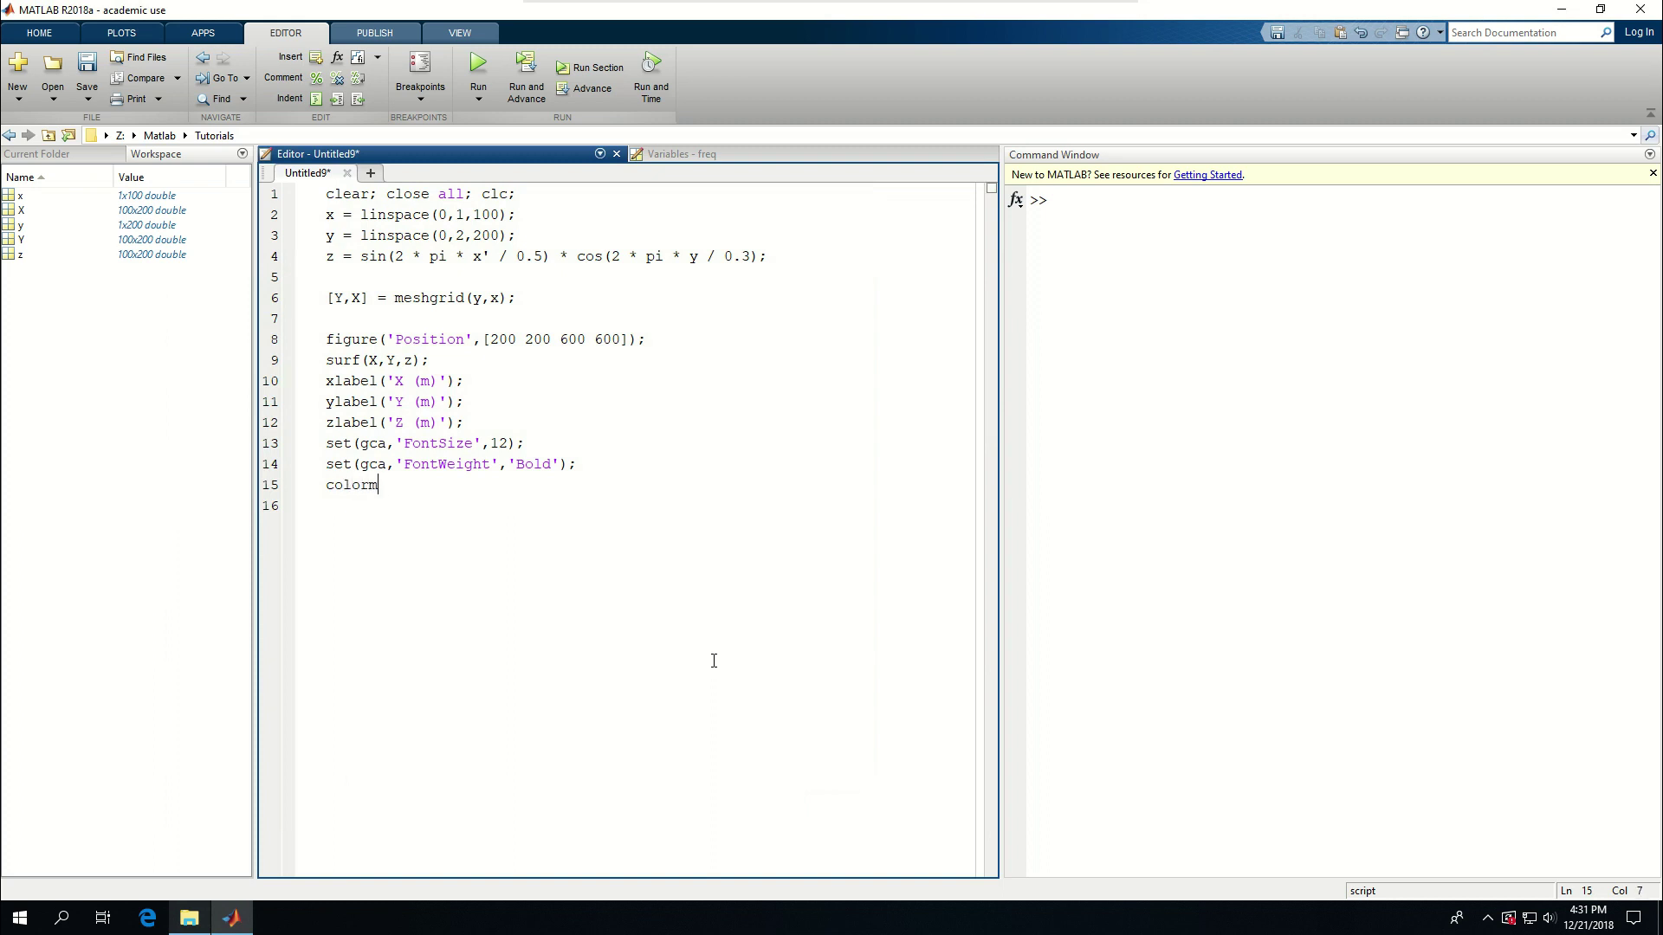
pyautogui.write('pa')
pyautogui.press('BackSpace')
pyautogui.press('BackSpace')
pyautogui.write('a')
pyautogui.write('p jet')
pyautogui.write(';')
pyautogui.click(1351, 594)
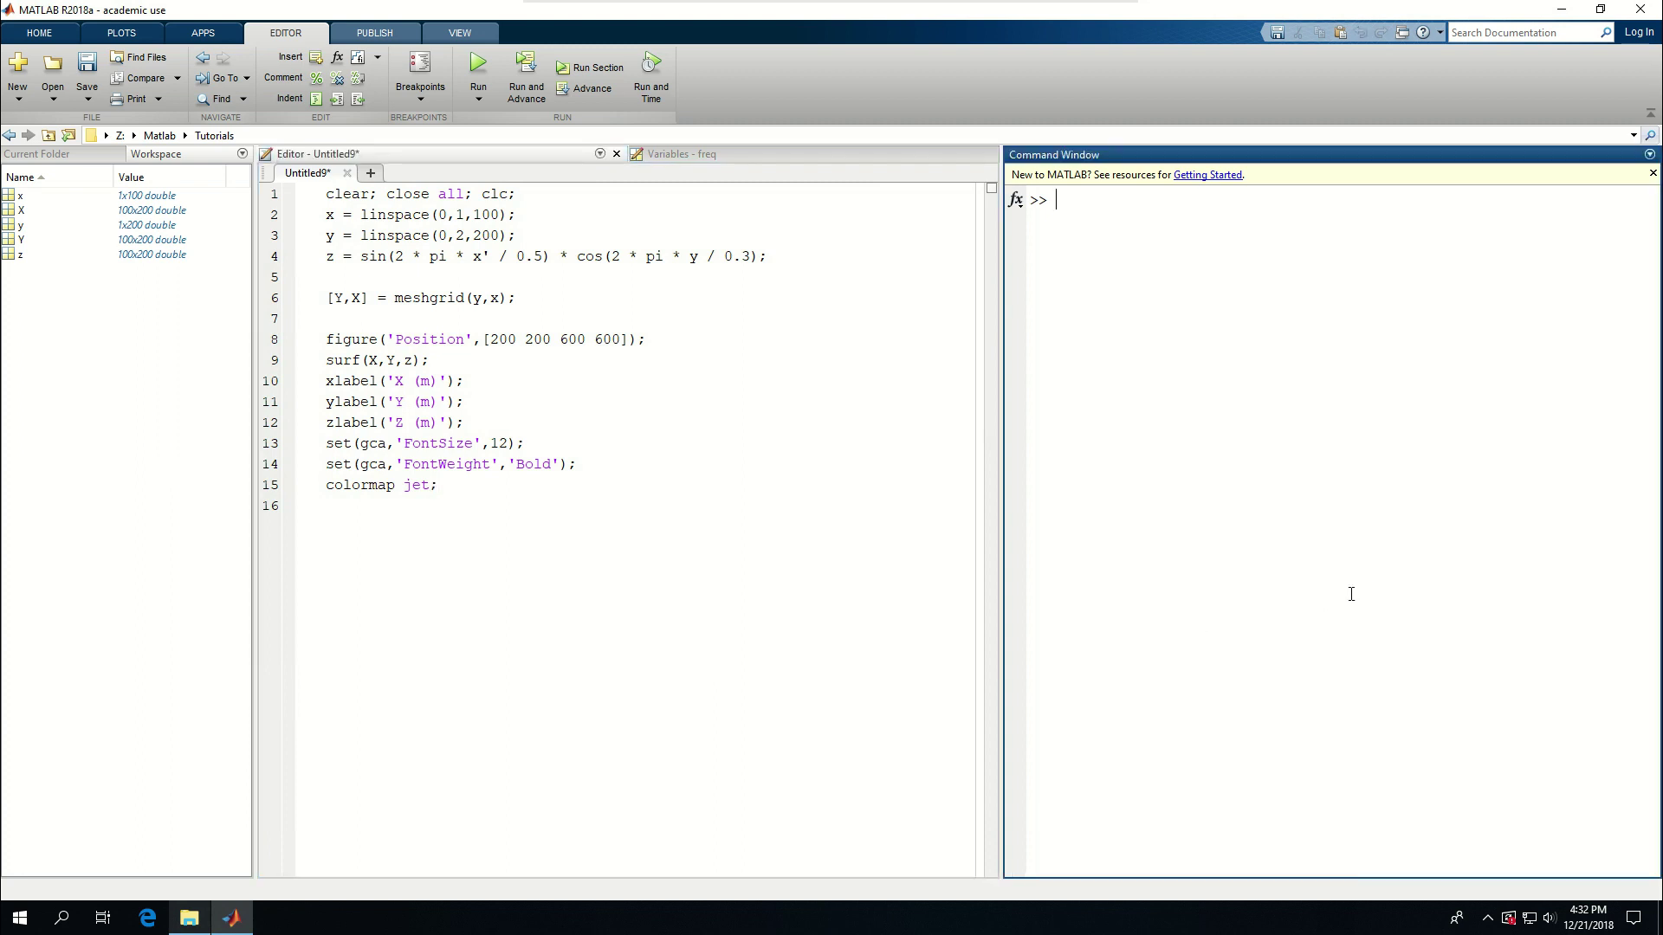
pyautogui.write('help colo')
pyautogui.write('rmap')
pyautogui.press('Return')
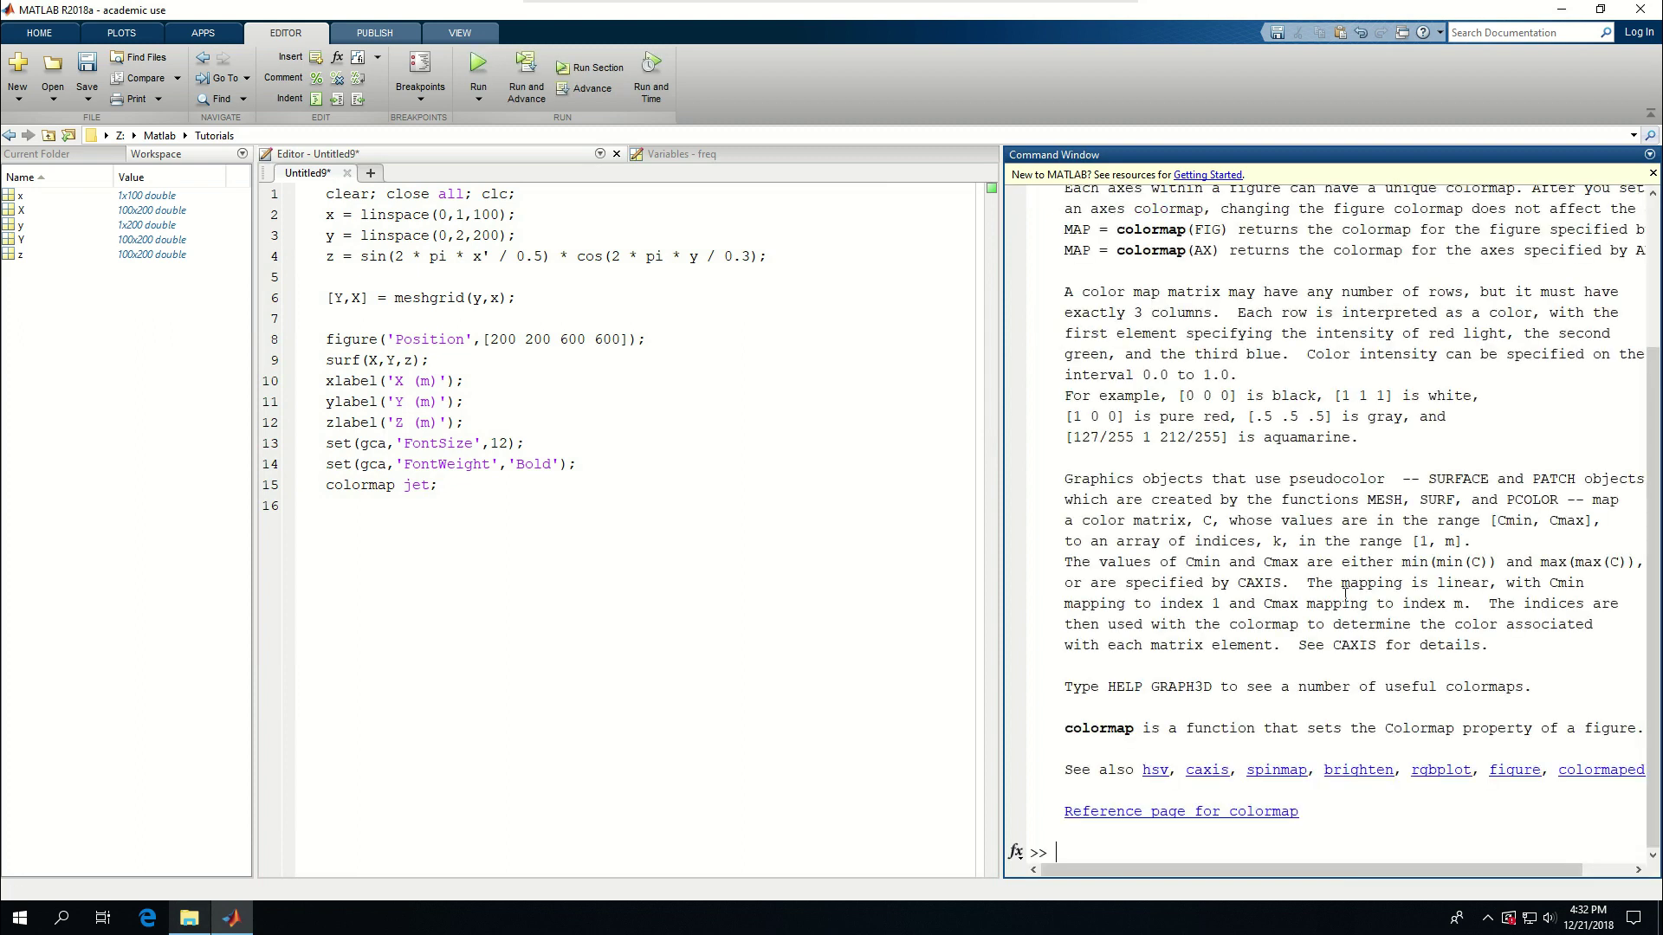
pyautogui.scroll(4, 1264, 536)
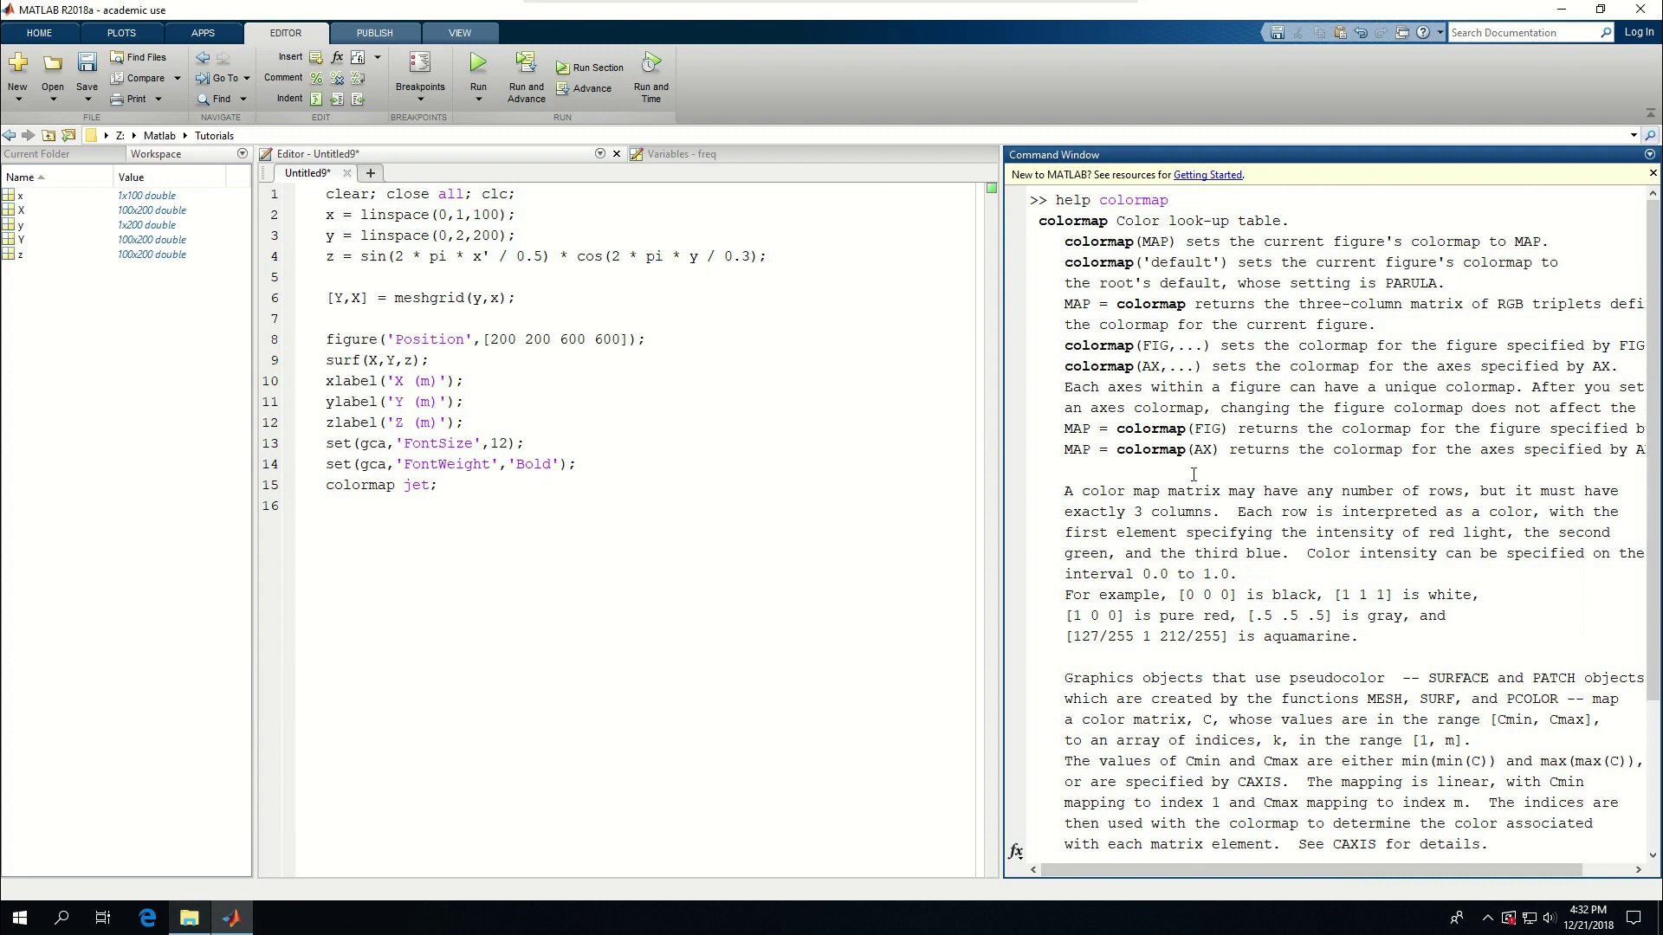
# - Run the script to view the jet-coloured surface, then close the figure
pyautogui.click(456, 490)
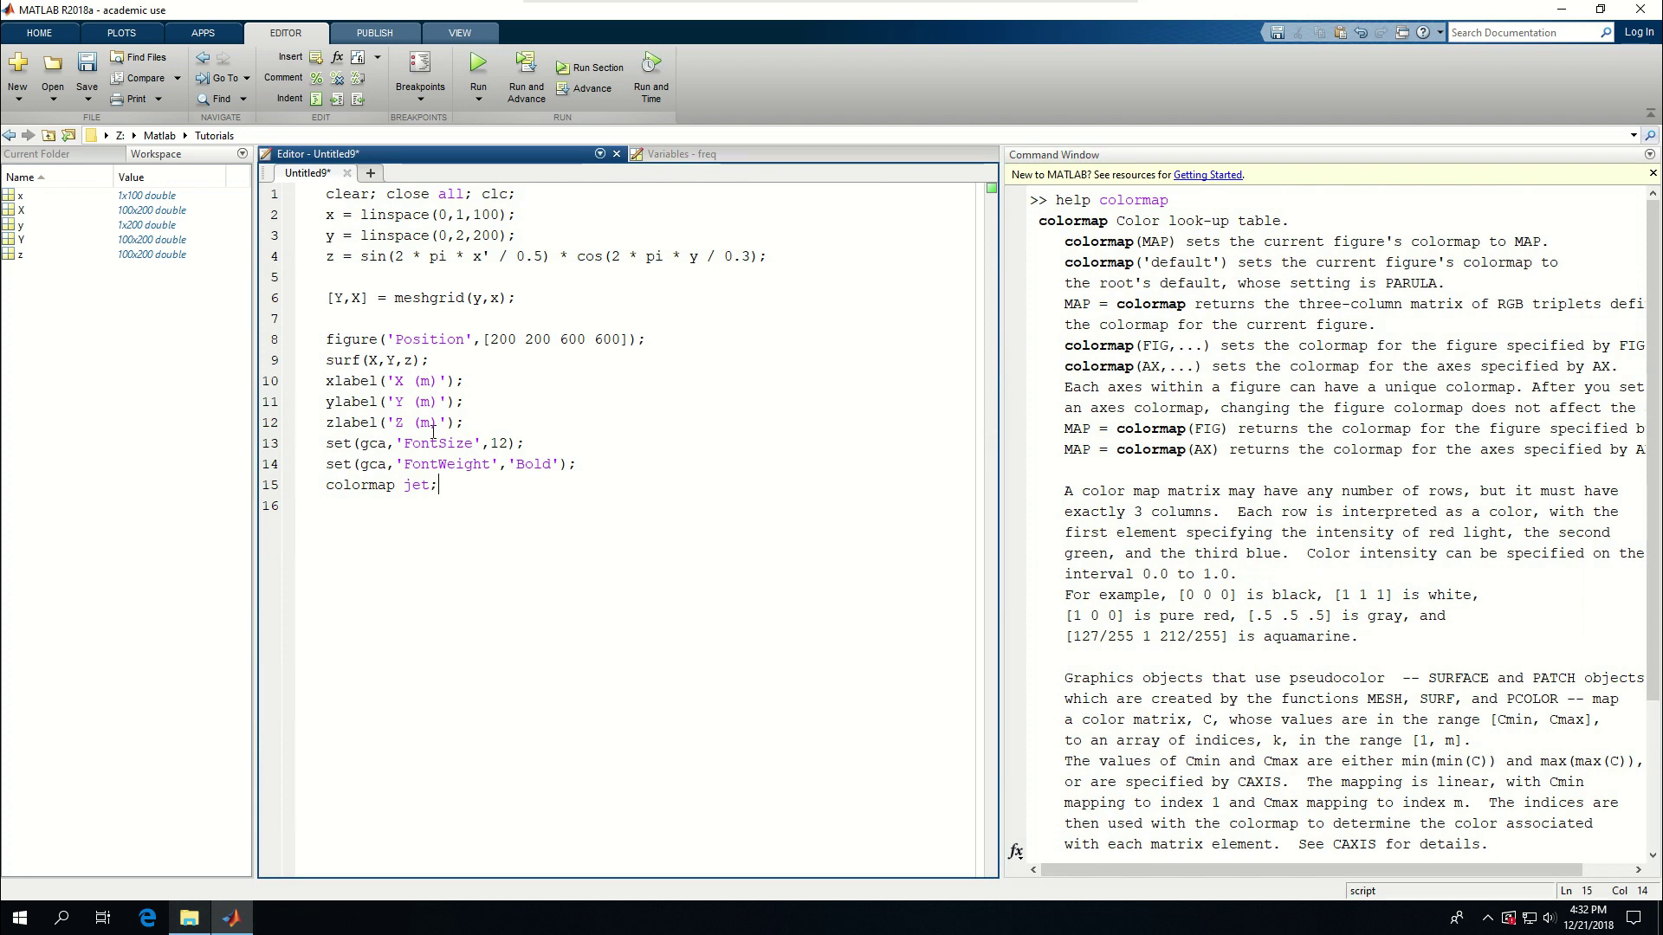
pyautogui.click(1353, 583)
pyautogui.scroll(-3, 1378, 582)
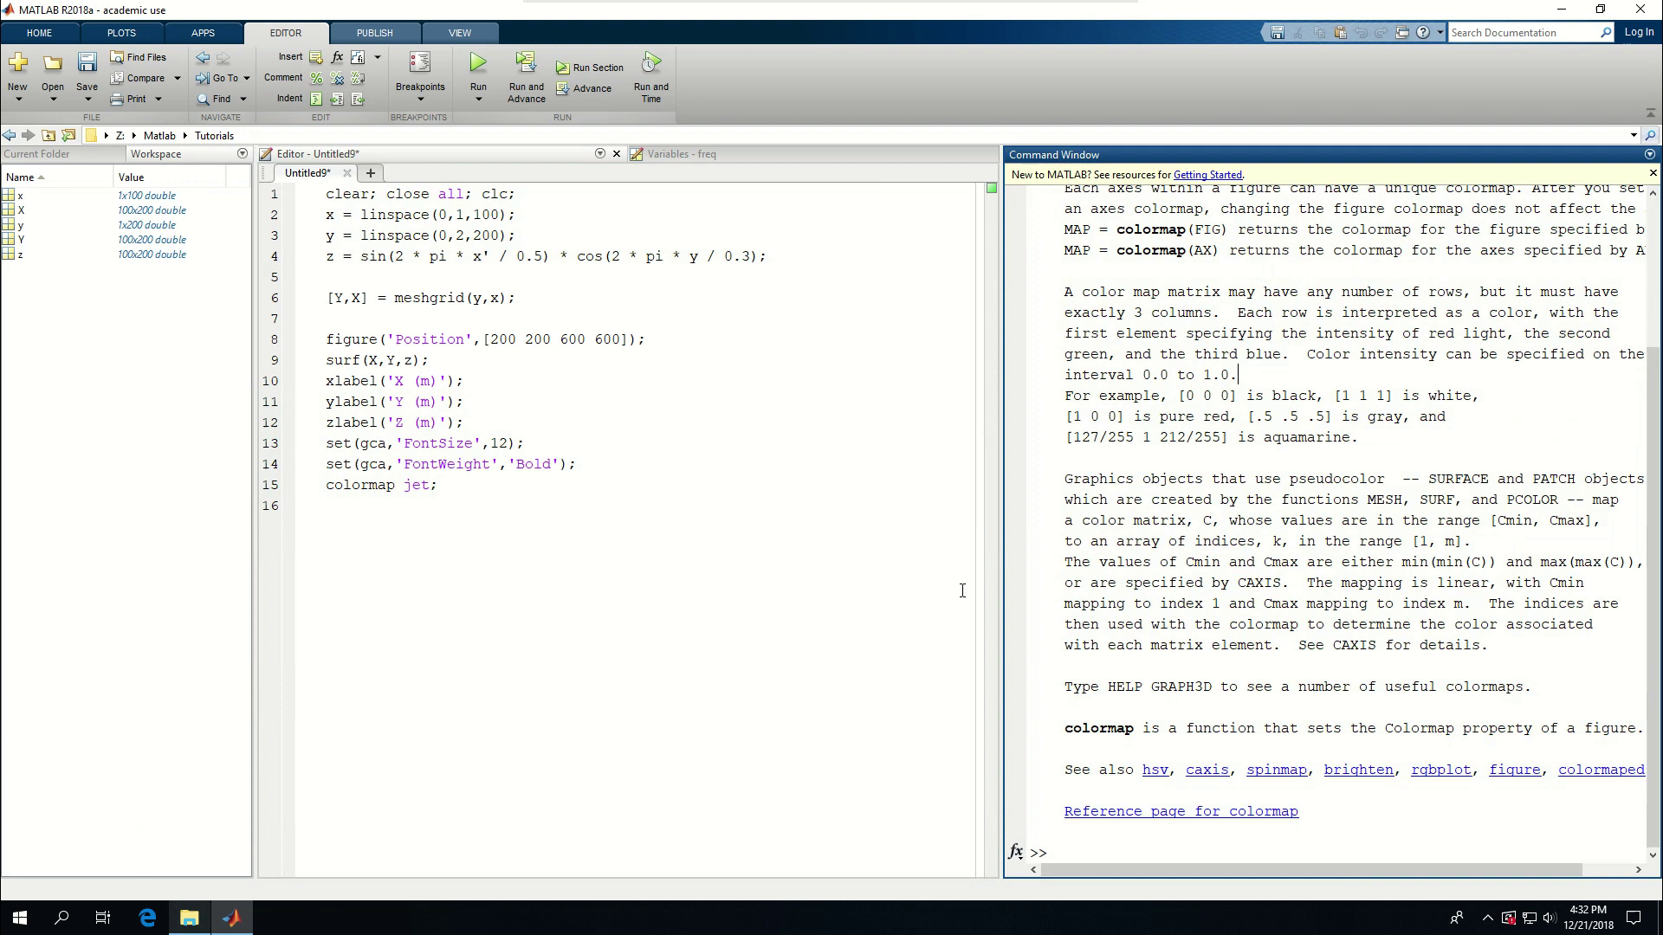
pyautogui.click(497, 534)
pyautogui.press('F5')
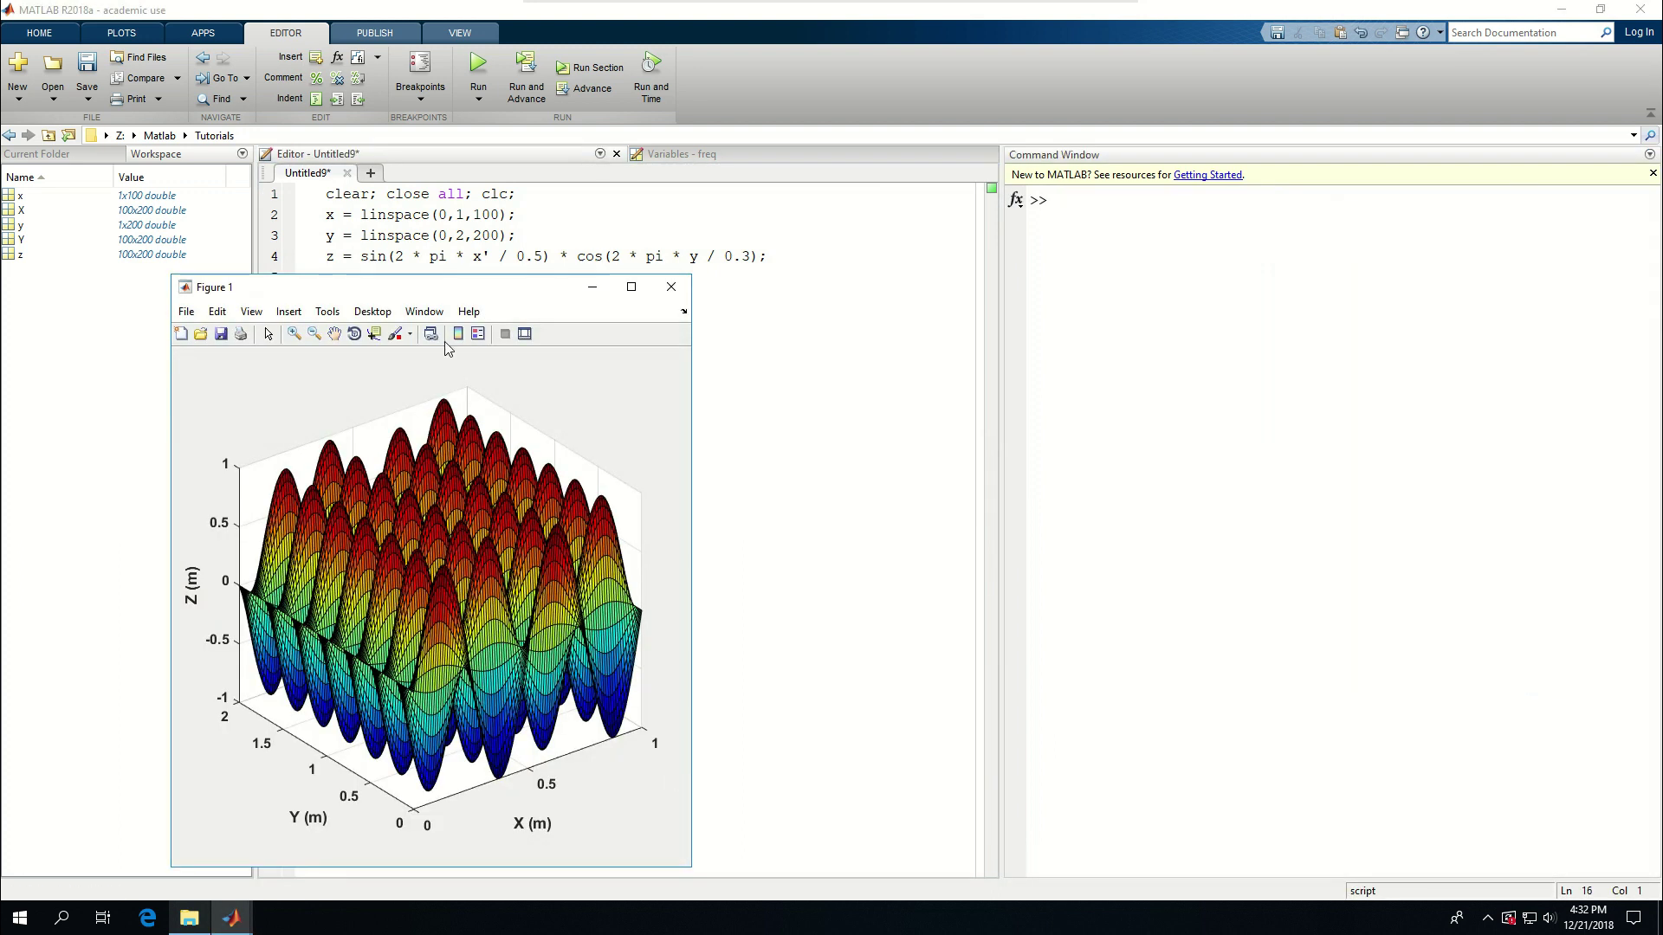
pyautogui.moveTo(445, 294); pyautogui.dragTo(578, 184)
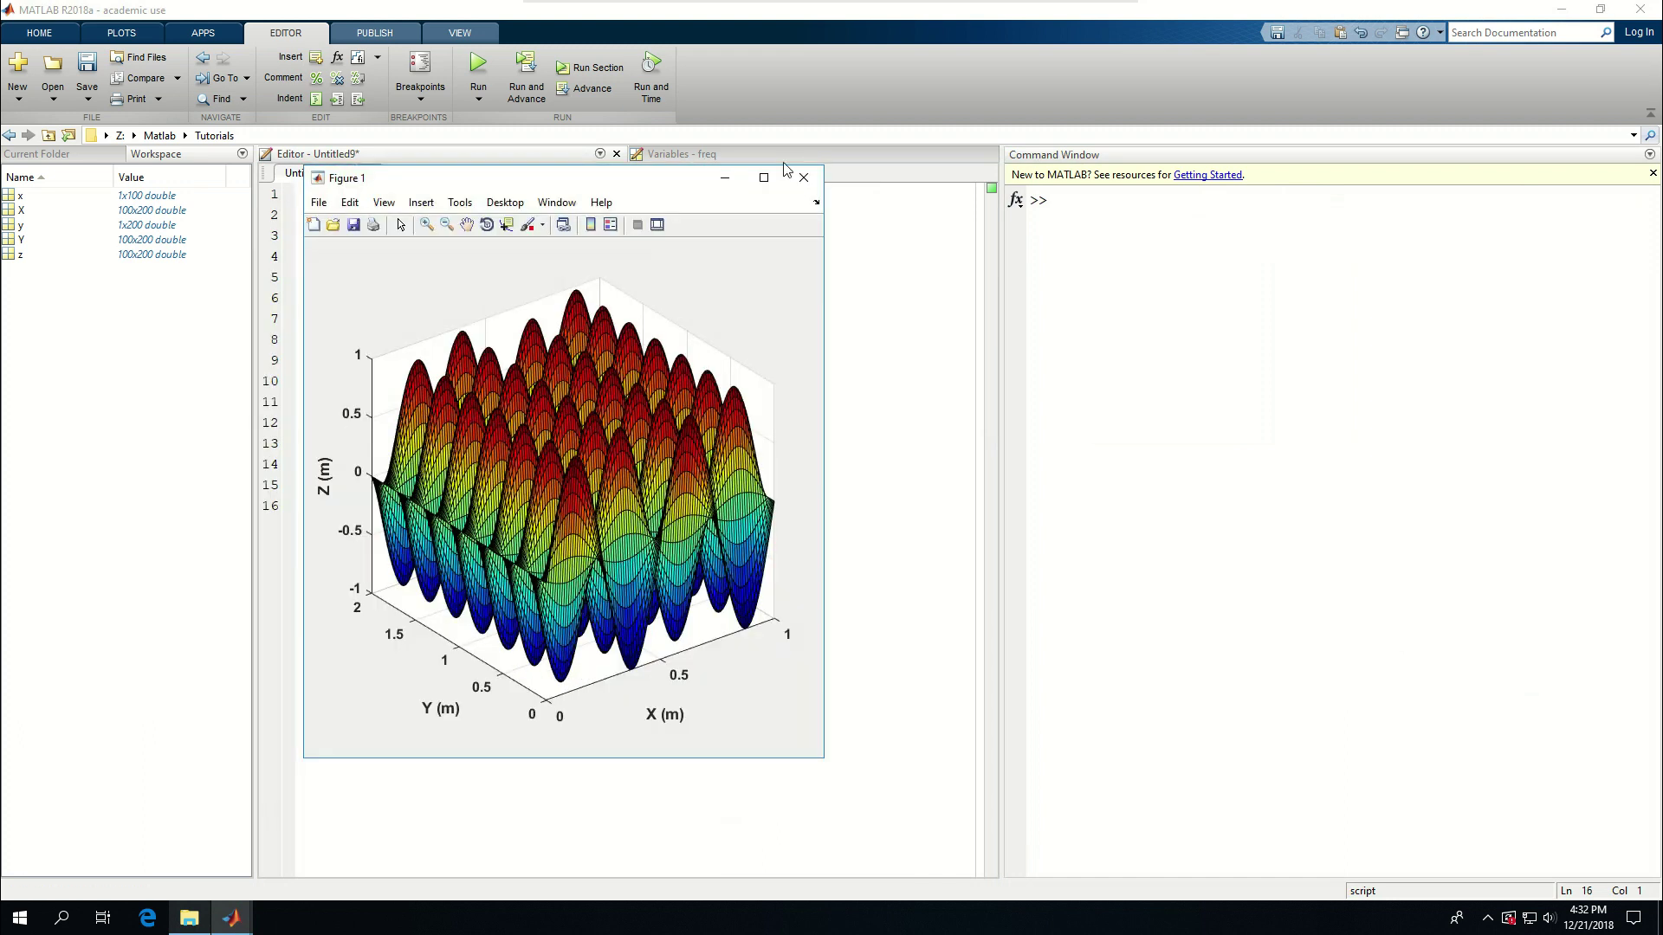
pyautogui.click(808, 174)
# - Try 'colorbar on' and colorbar('Horizontal') variants, running the script after each
pyautogui.write('co')
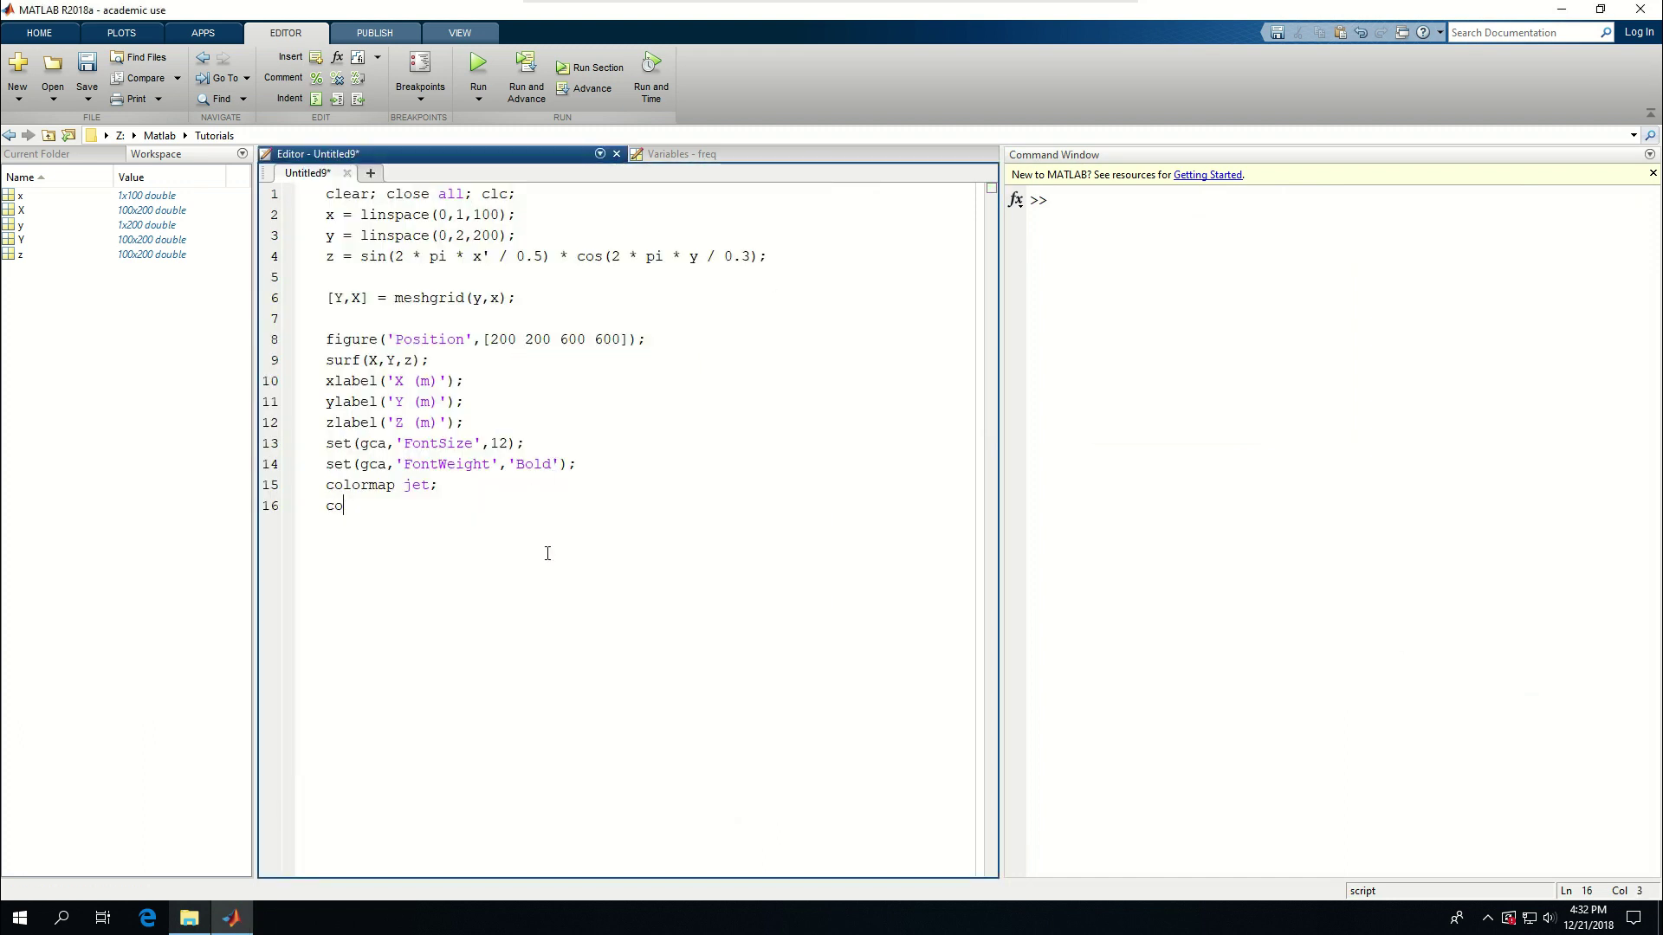
pyautogui.write('lorba')
pyautogui.write('r on')
pyautogui.write(';')
pyautogui.hotkey('ctrl', 'Return')
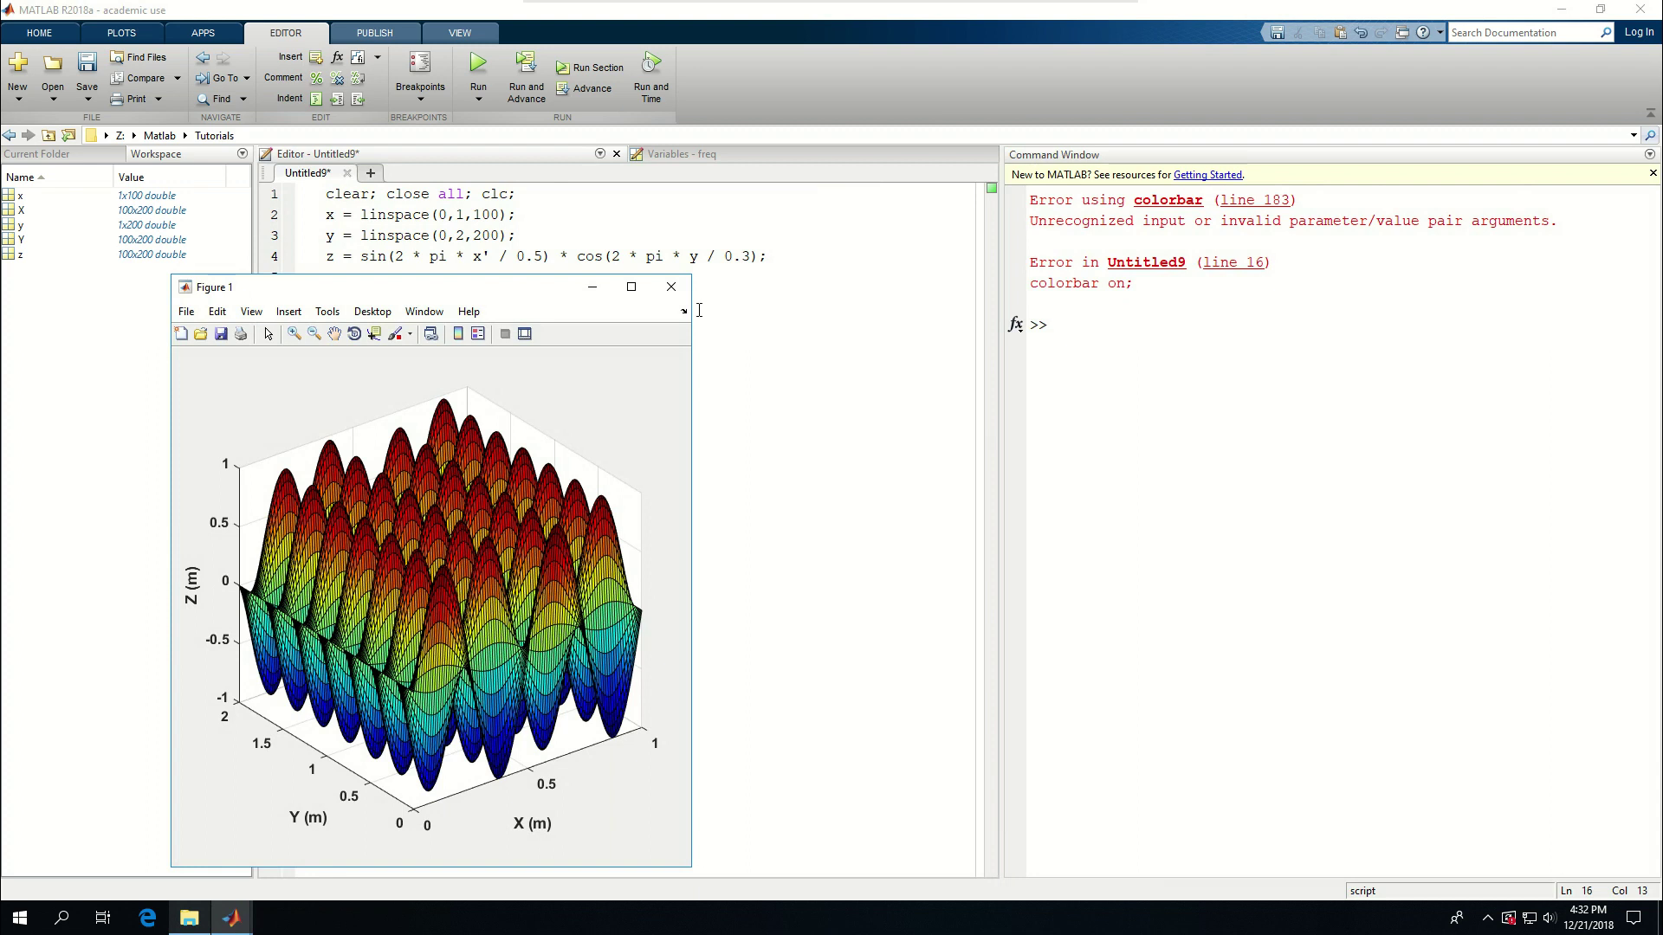
pyautogui.click(671, 286)
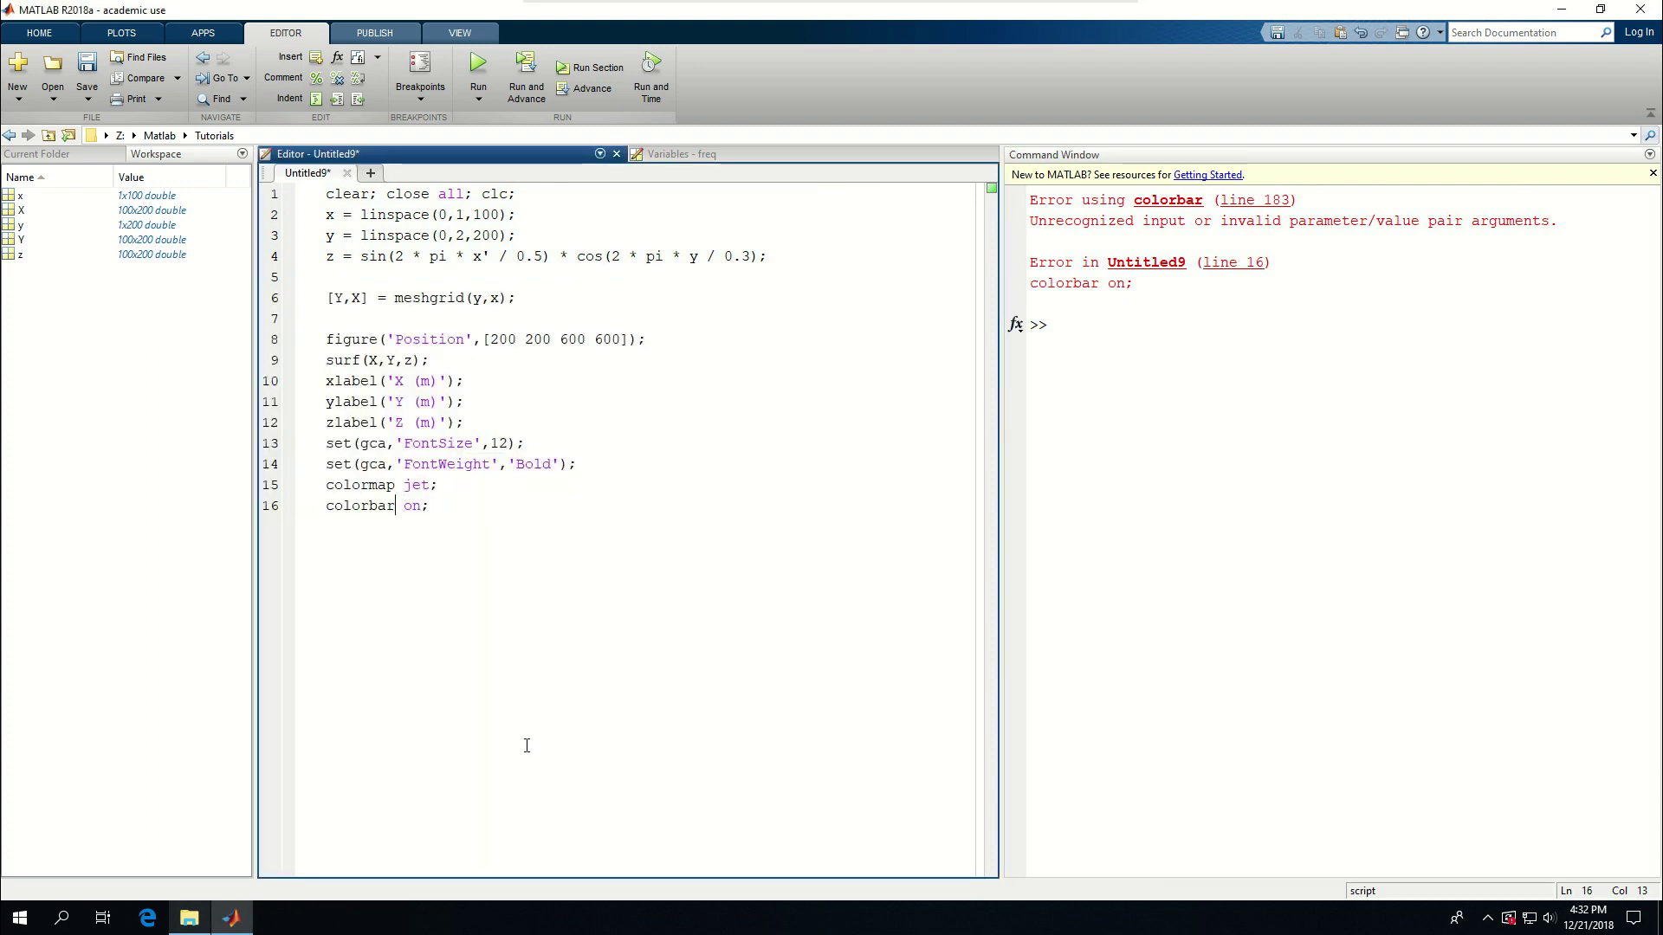
pyautogui.press('Left')
pyautogui.press('Left')
pyautogui.press('Left')
pyautogui.press('Delete')
pyautogui.press('Delete')
pyautogui.press('Delete')
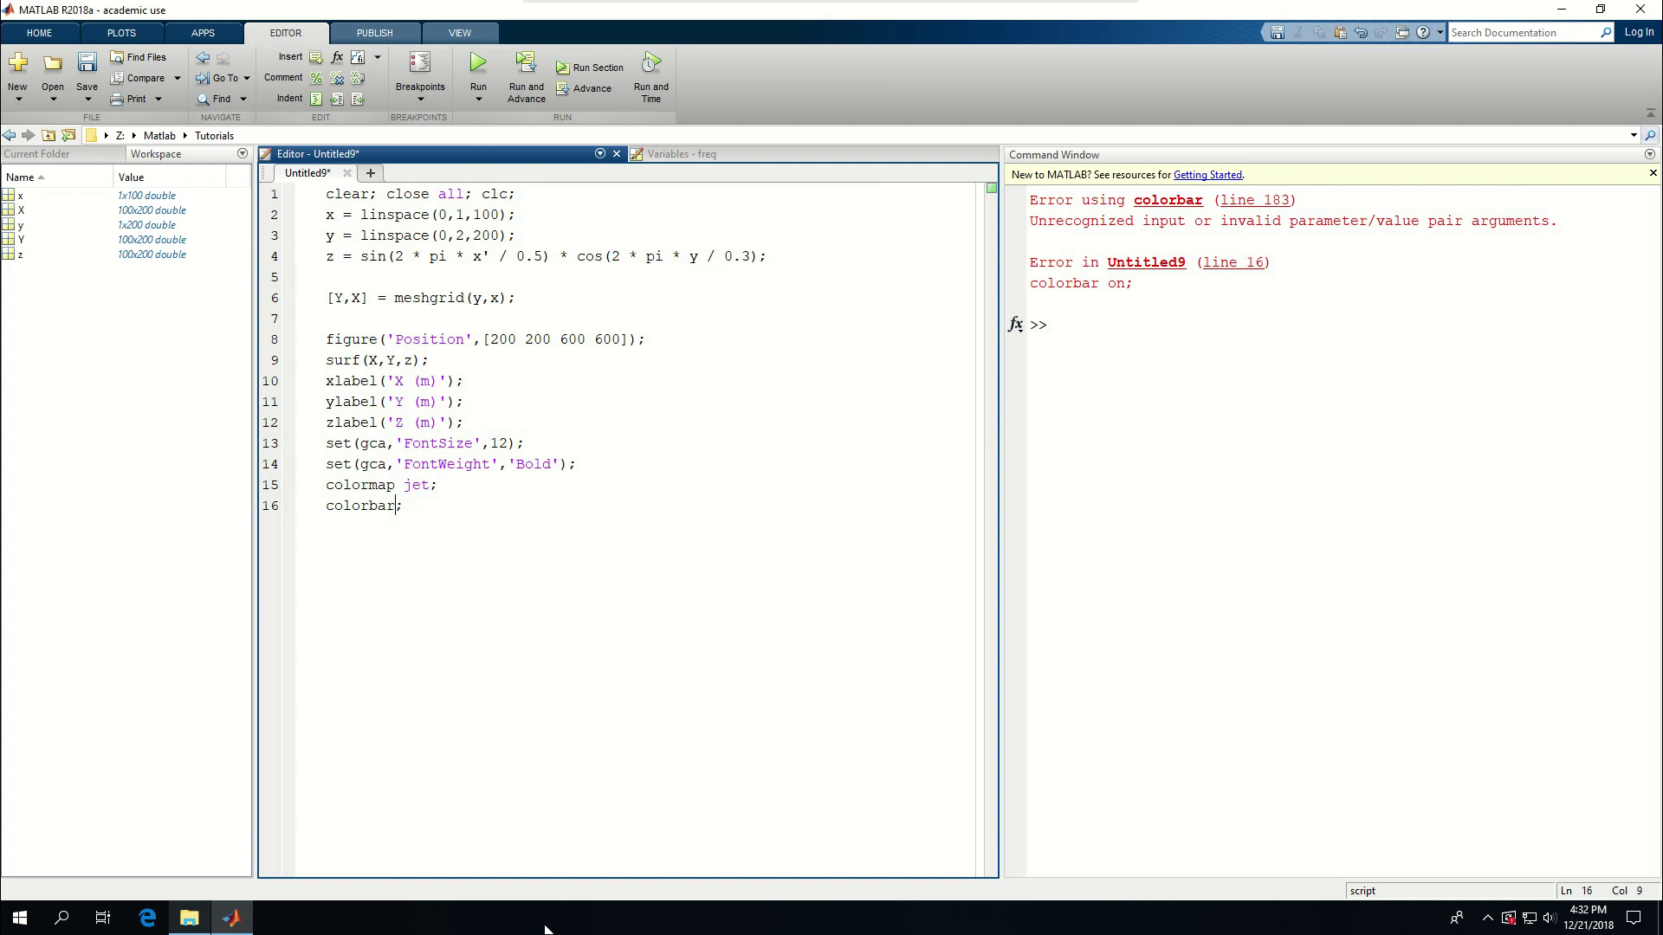
pyautogui.hotkey('ctrl', 'Return')
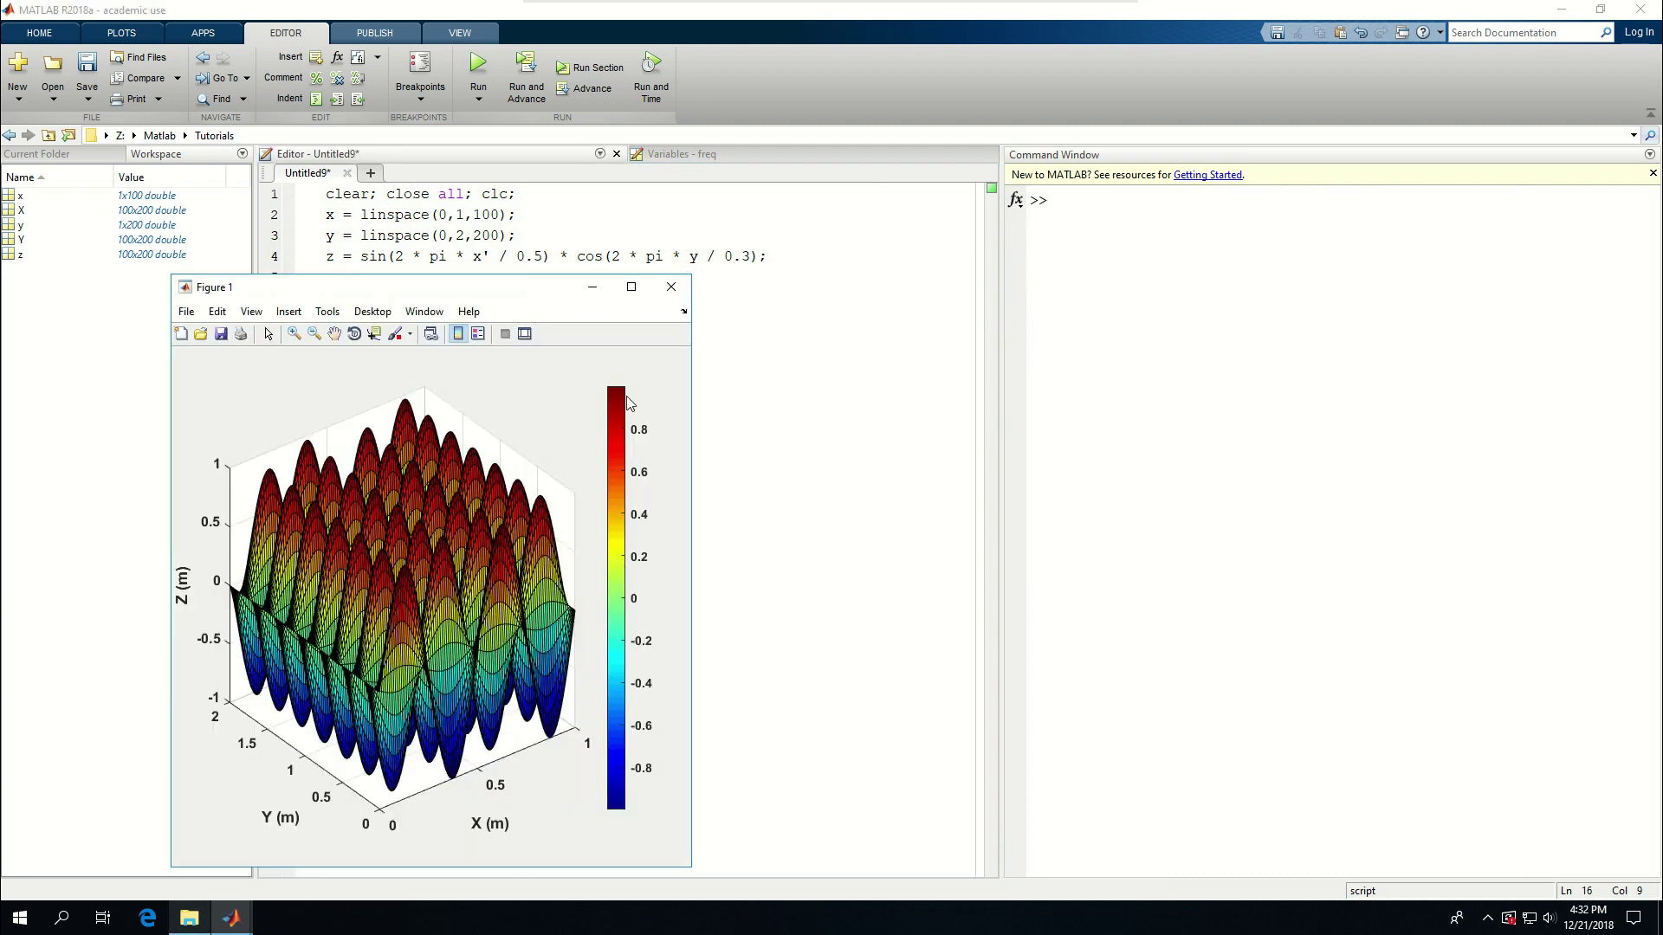
pyautogui.click(670, 289)
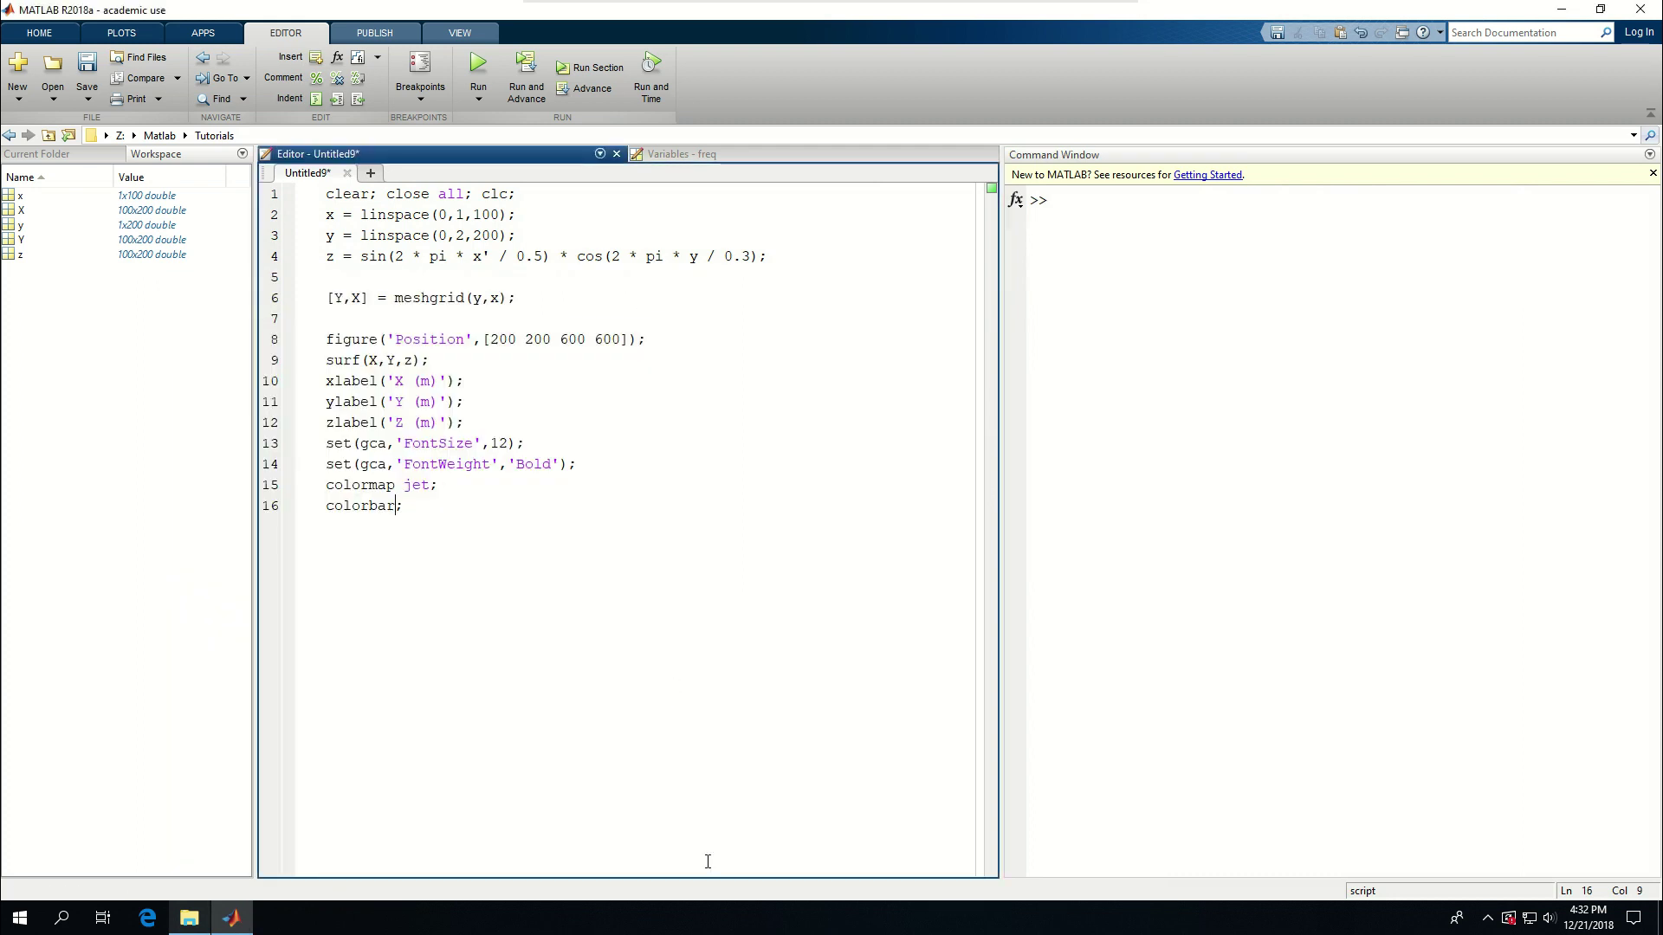
pyautogui.write('(')
pyautogui.write("'Hor")
pyautogui.write('izon')
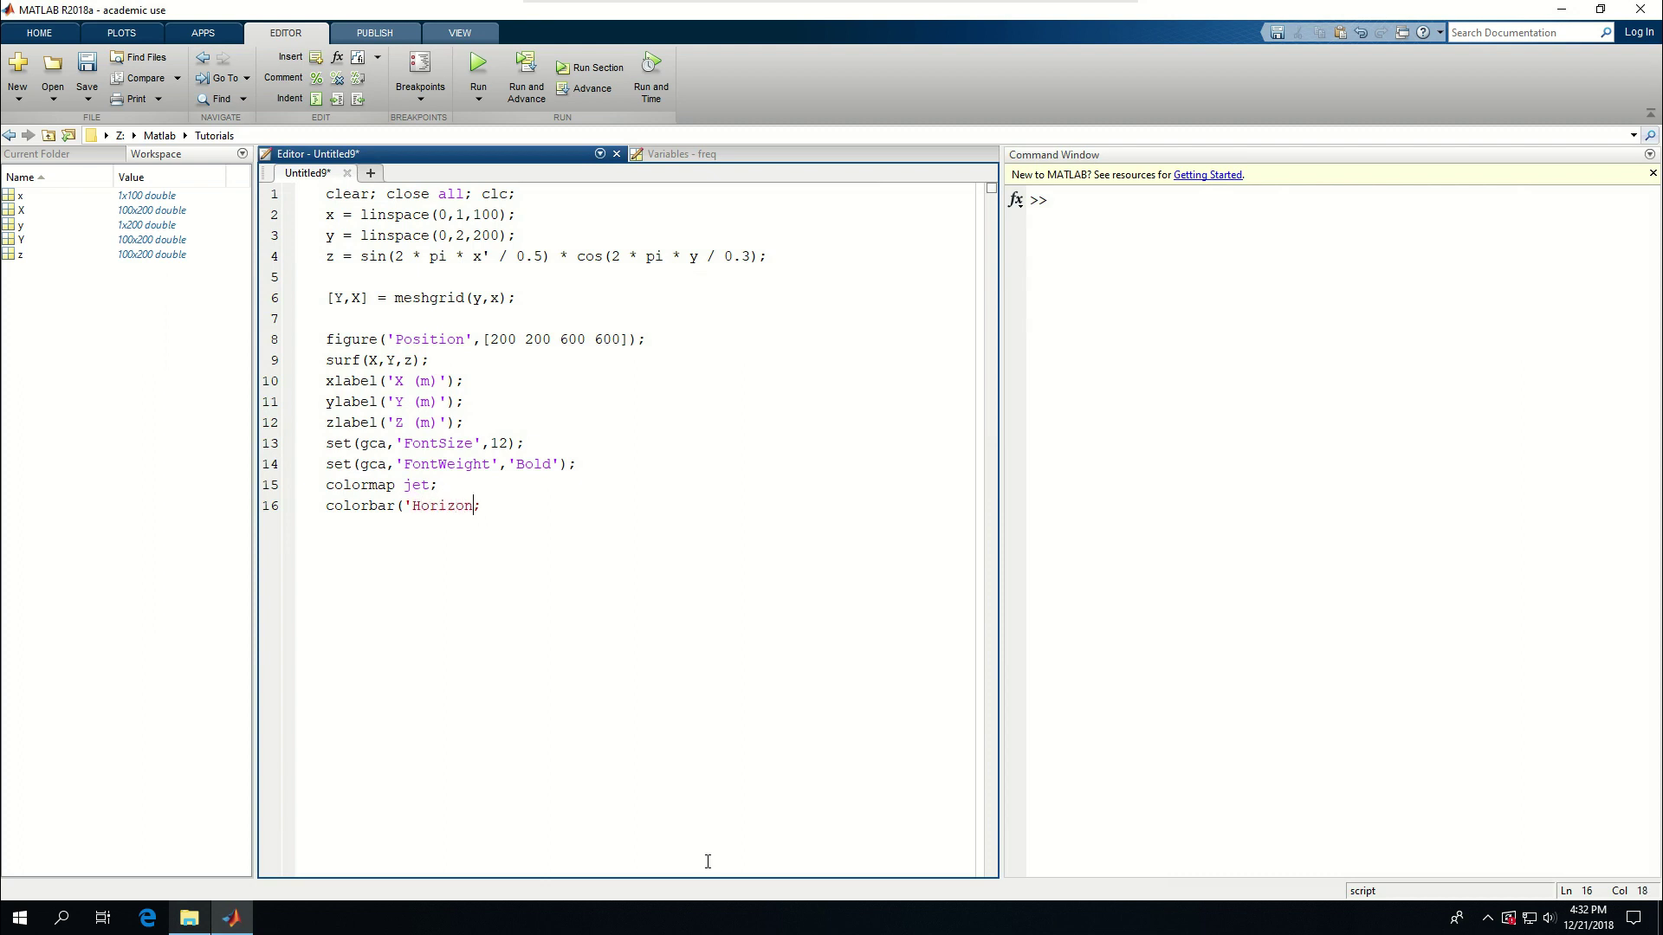
pyautogui.write("tal')")
pyautogui.press('F5')
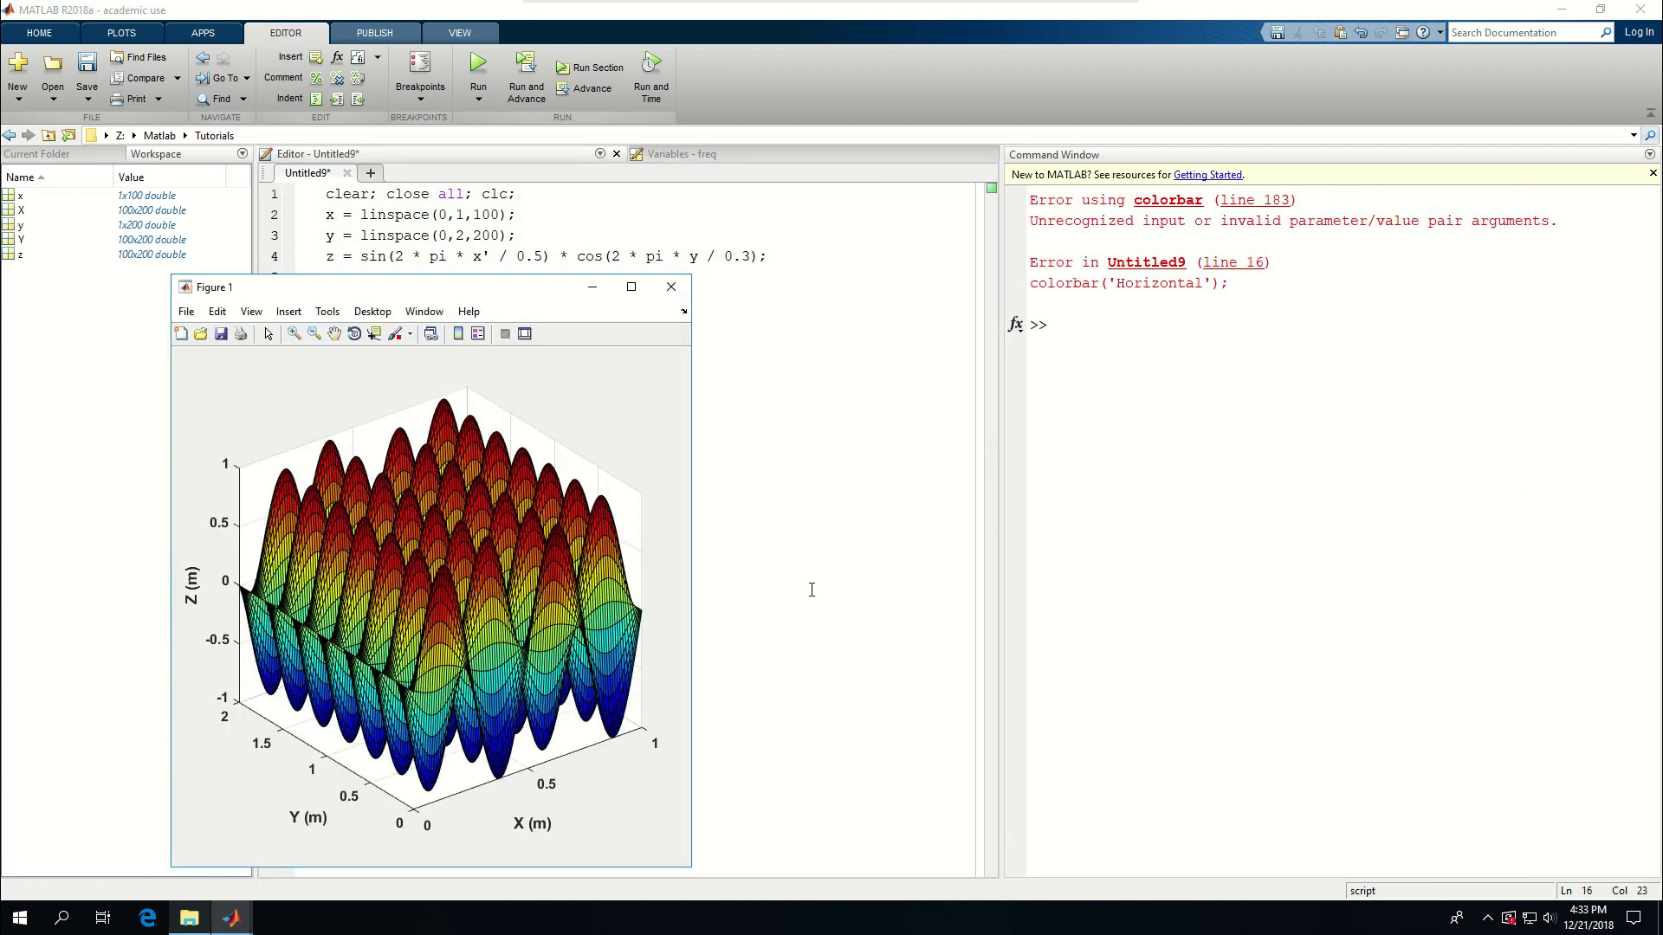
pyautogui.click(672, 287)
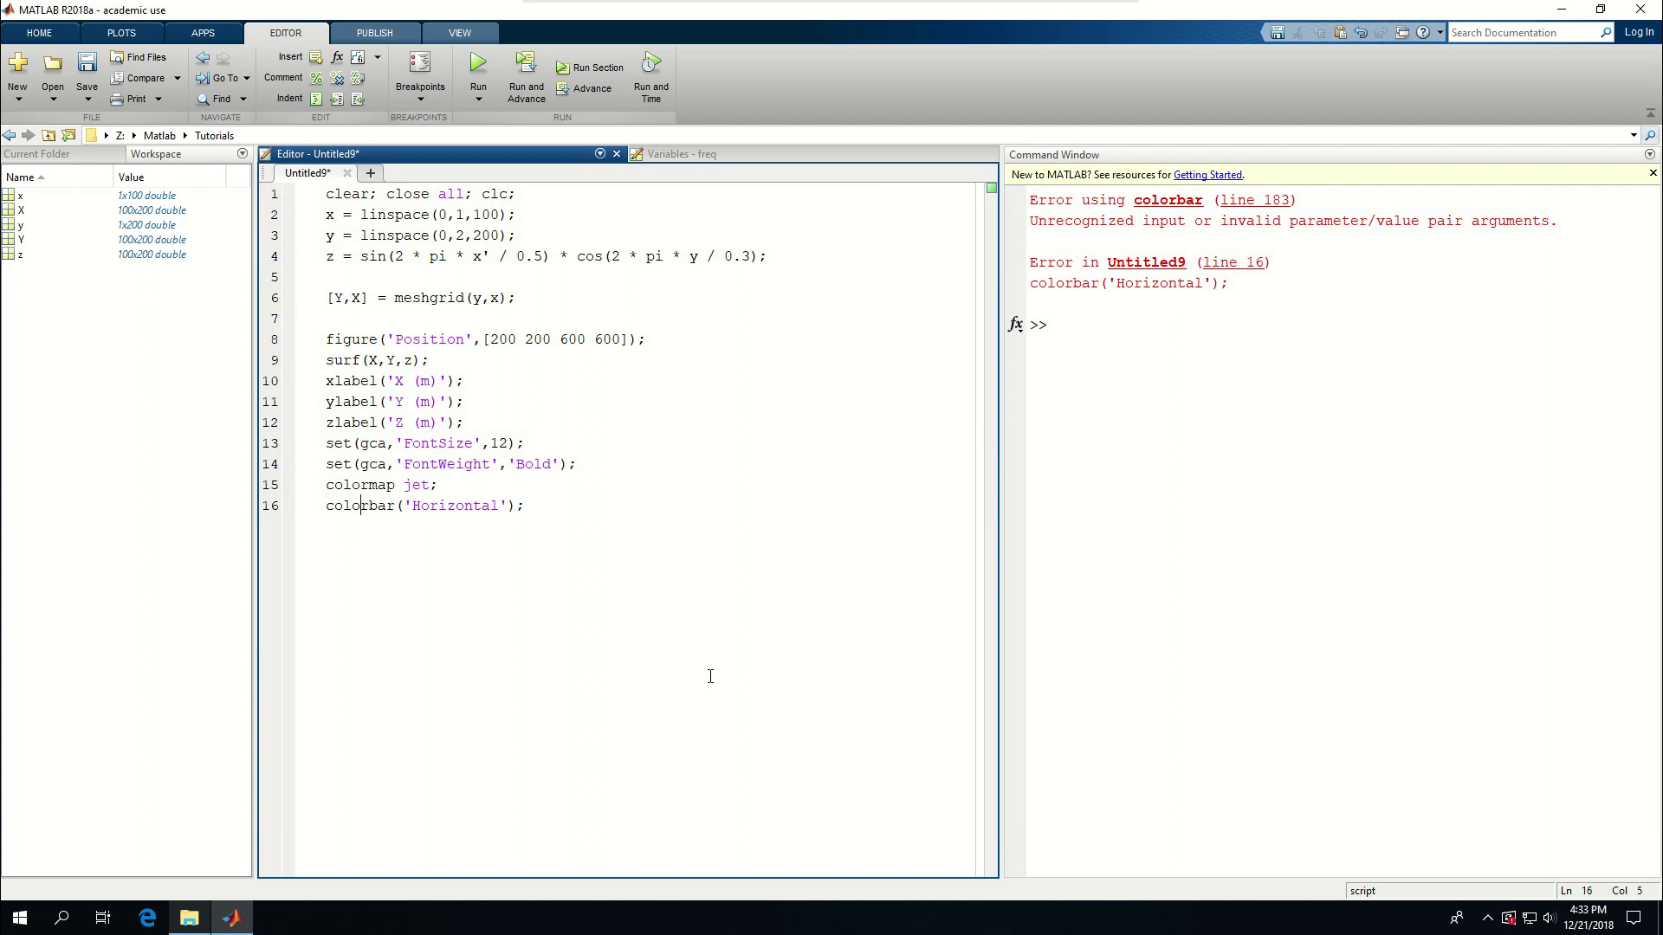
# - Revert to a plain colorbar, rerun, widen the figure, and close it
pyautogui.hotkey('shift', 'Right')
pyautogui.hotkey('shift', 'Right')
pyautogui.hotkey('shift', 'Right')
pyautogui.hotkey('shift', 'Right')
pyautogui.hotkey('shift', 'Right')
pyautogui.hotkey('shift', 'Right')
pyautogui.hotkey('shift', 'Right')
pyautogui.hotkey('shift', 'Right')
pyautogui.press('BackSpace')
pyautogui.press('F5')
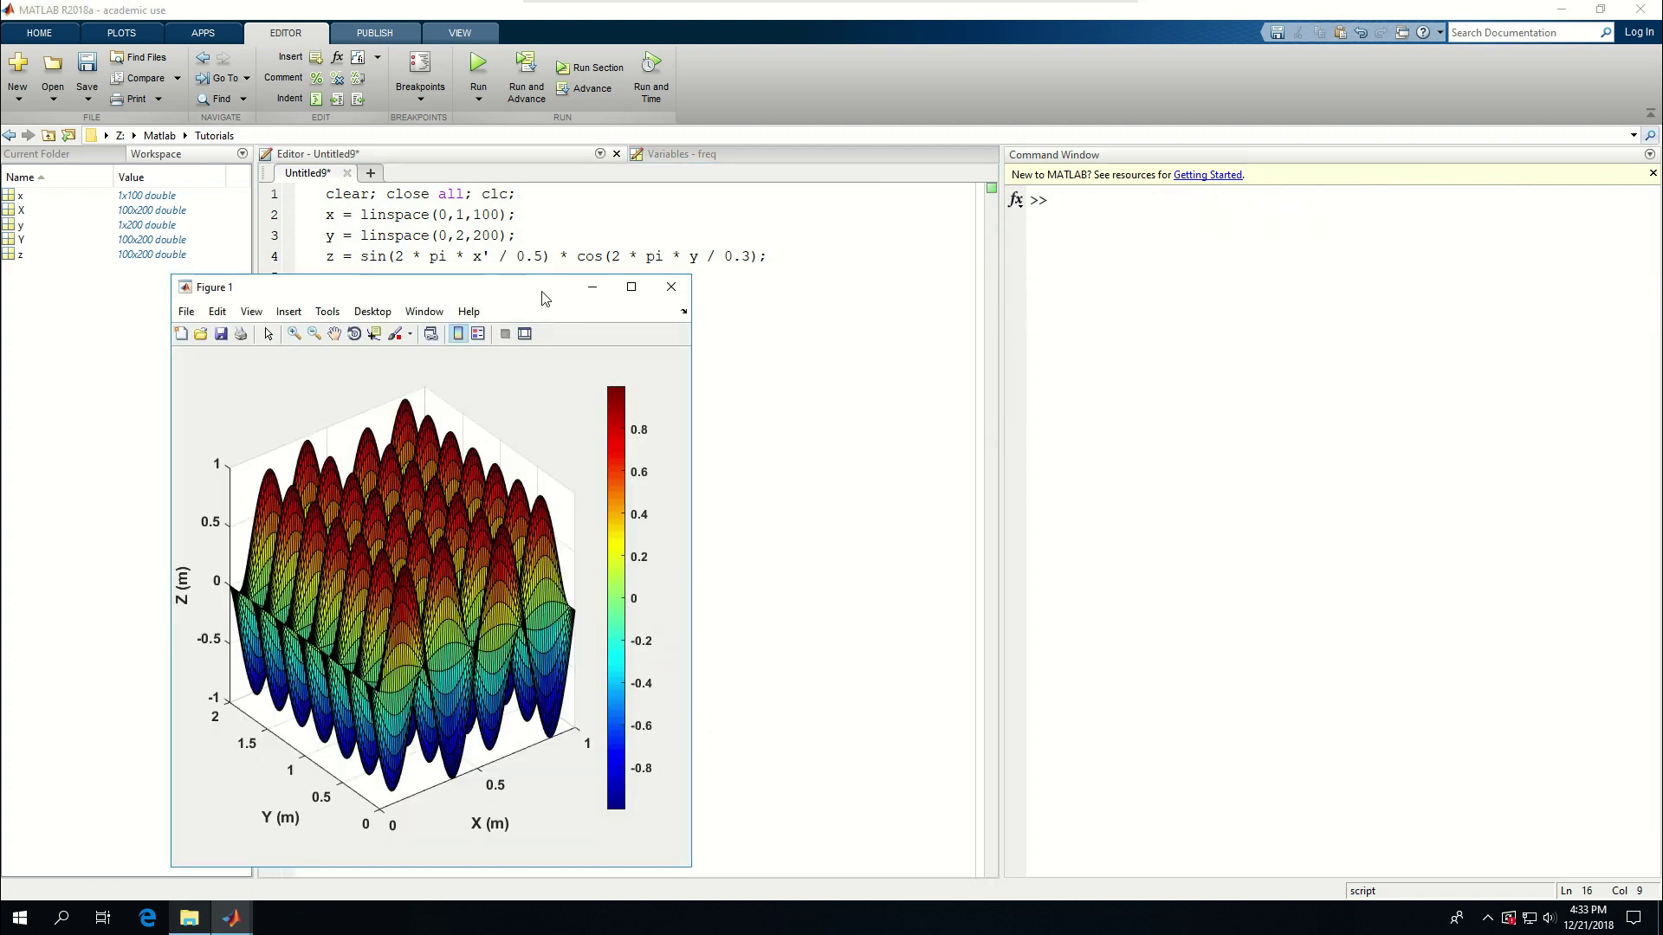
pyautogui.moveTo(542, 290); pyautogui.dragTo(634, 170)
pyautogui.moveTo(784, 291); pyautogui.dragTo(1015, 298)
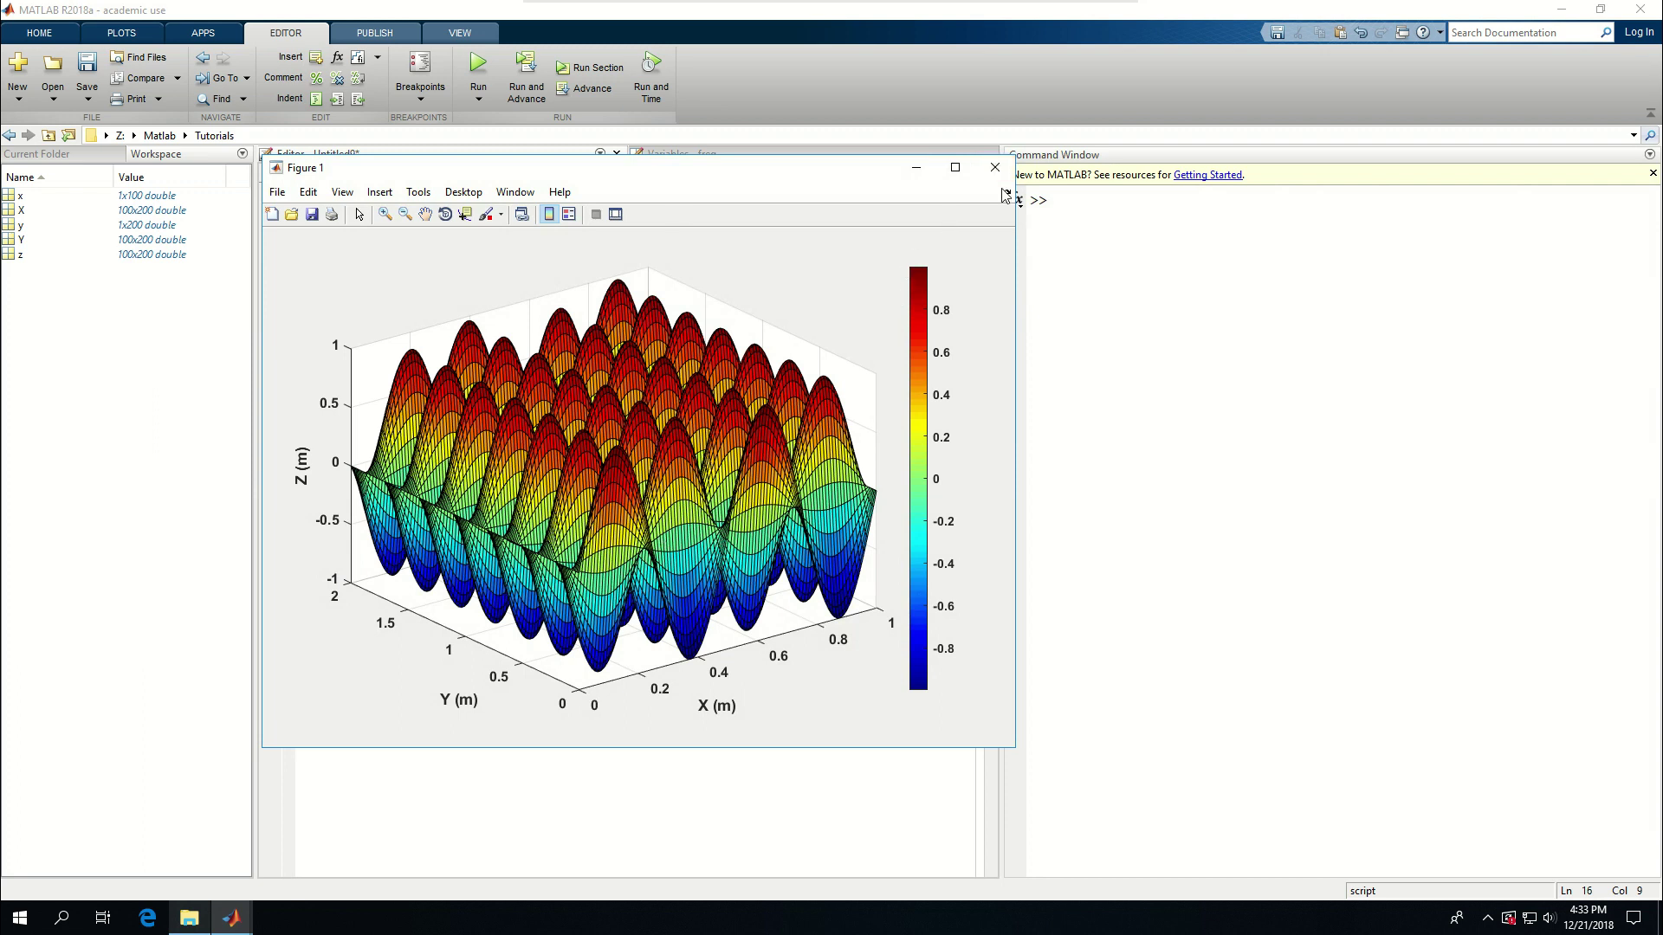
pyautogui.click(997, 170)
pyautogui.write(';')
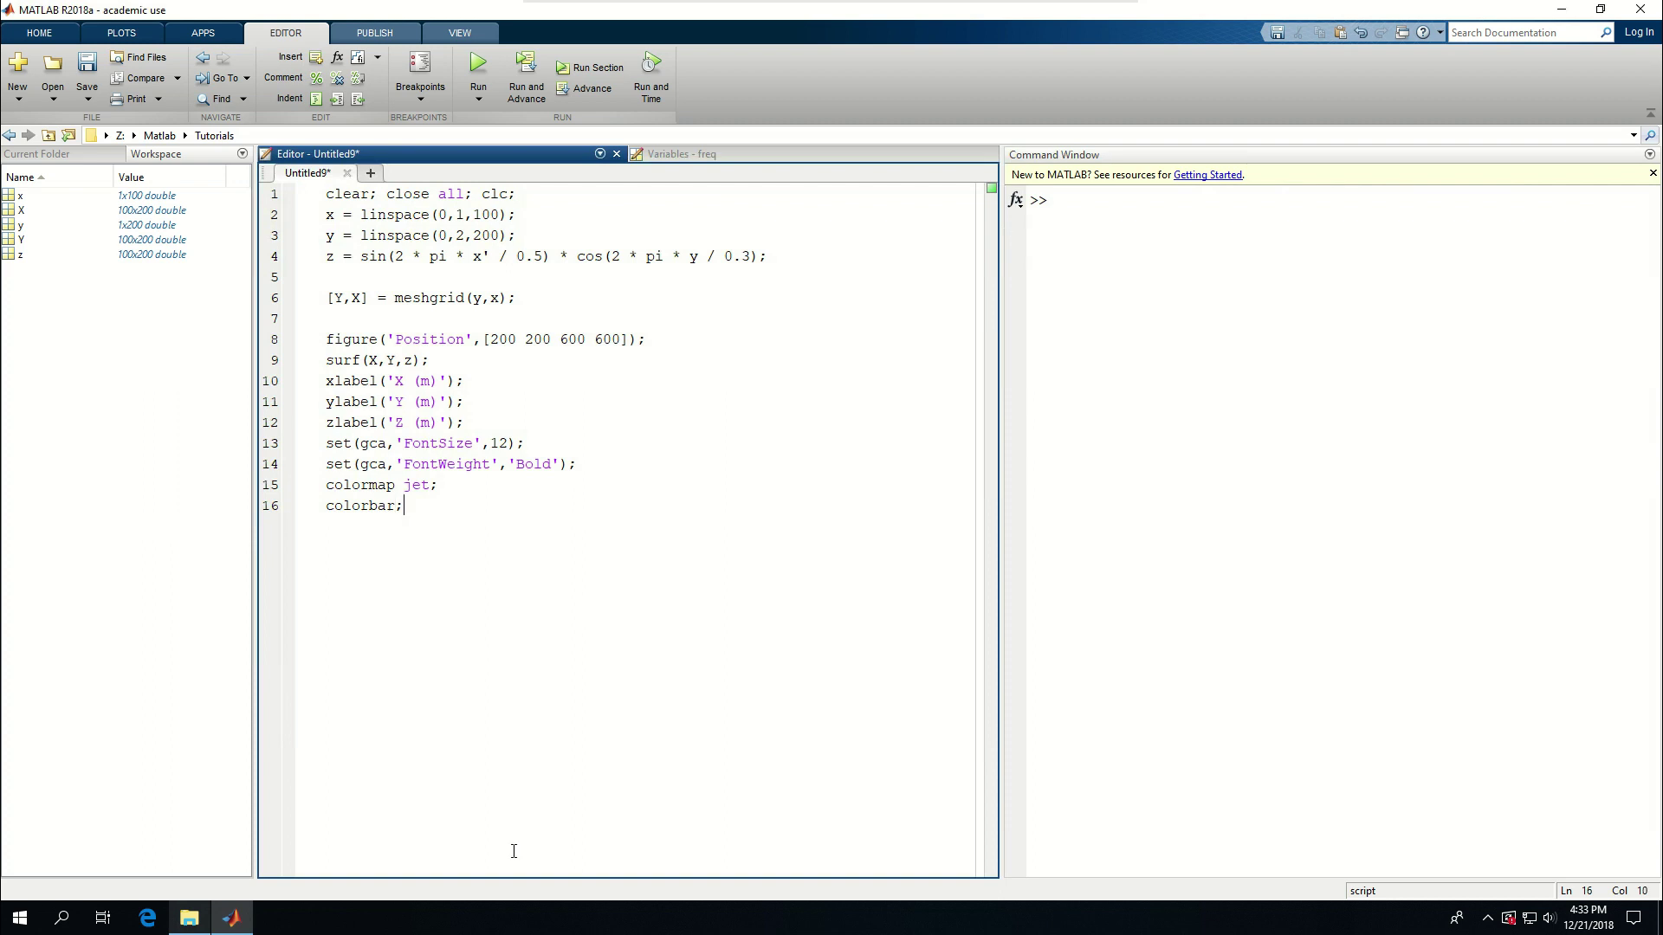
# - Start a new %% section with contour(X,Y,Z); and run it, enlarging the contour figure
pyautogui.press('Return')
pyautogui.press('Return')
pyautogui.write('%%')
pyautogui.press('Down')
pyautogui.press('Return')
pyautogui.press('Return')
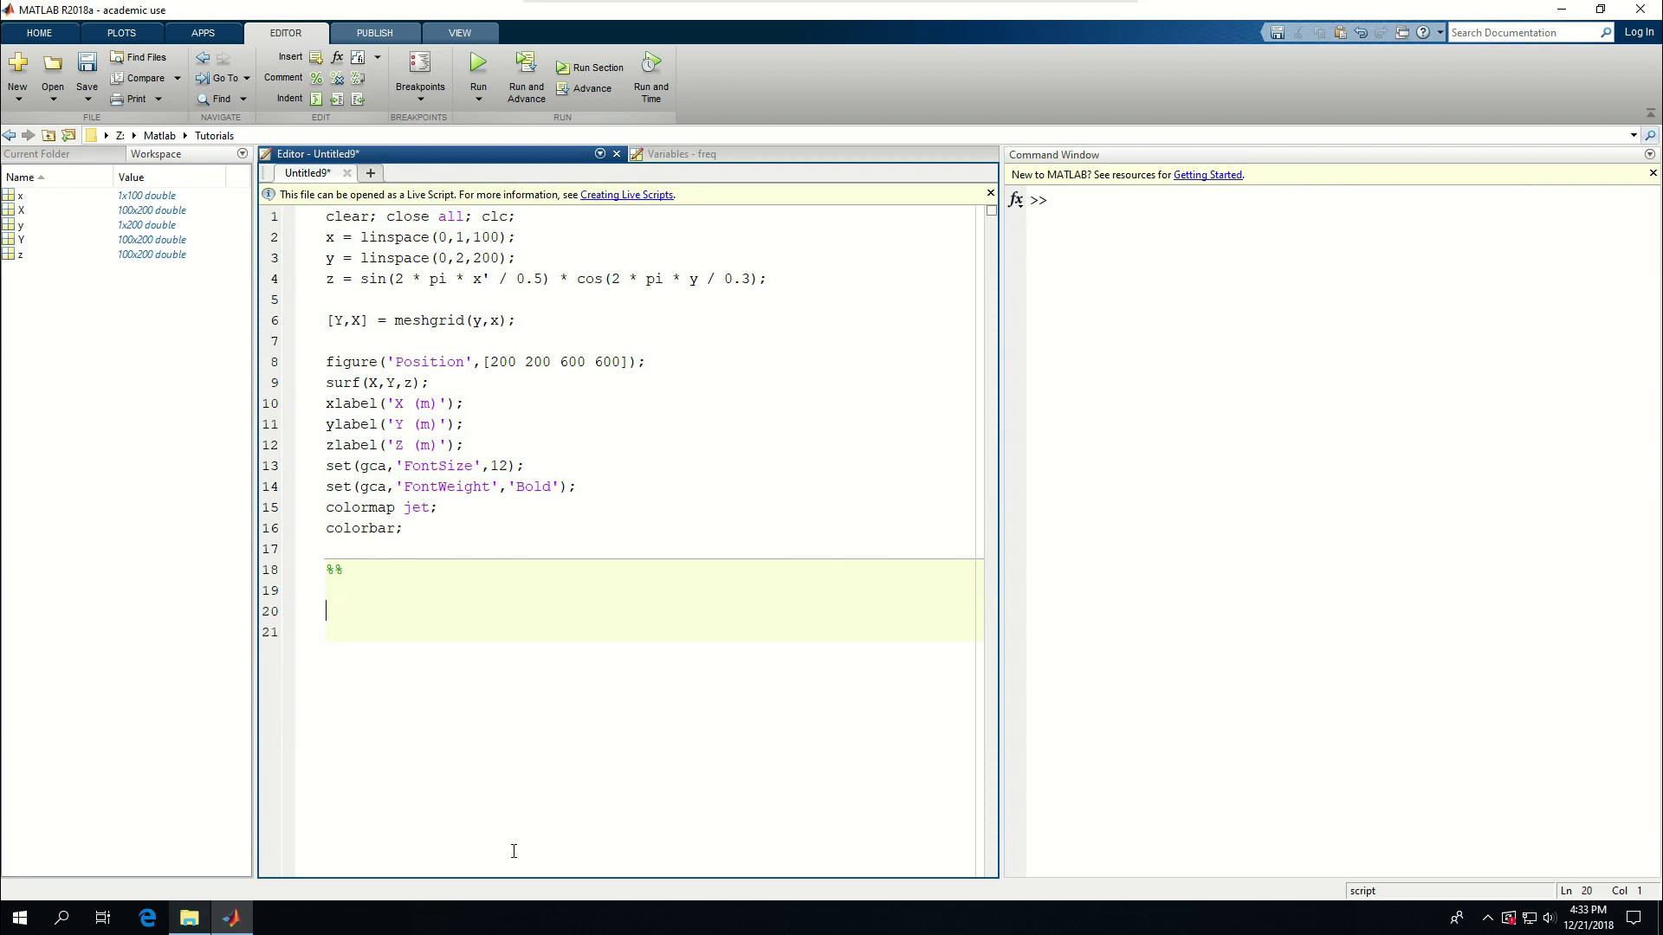
pyautogui.write('contour(')
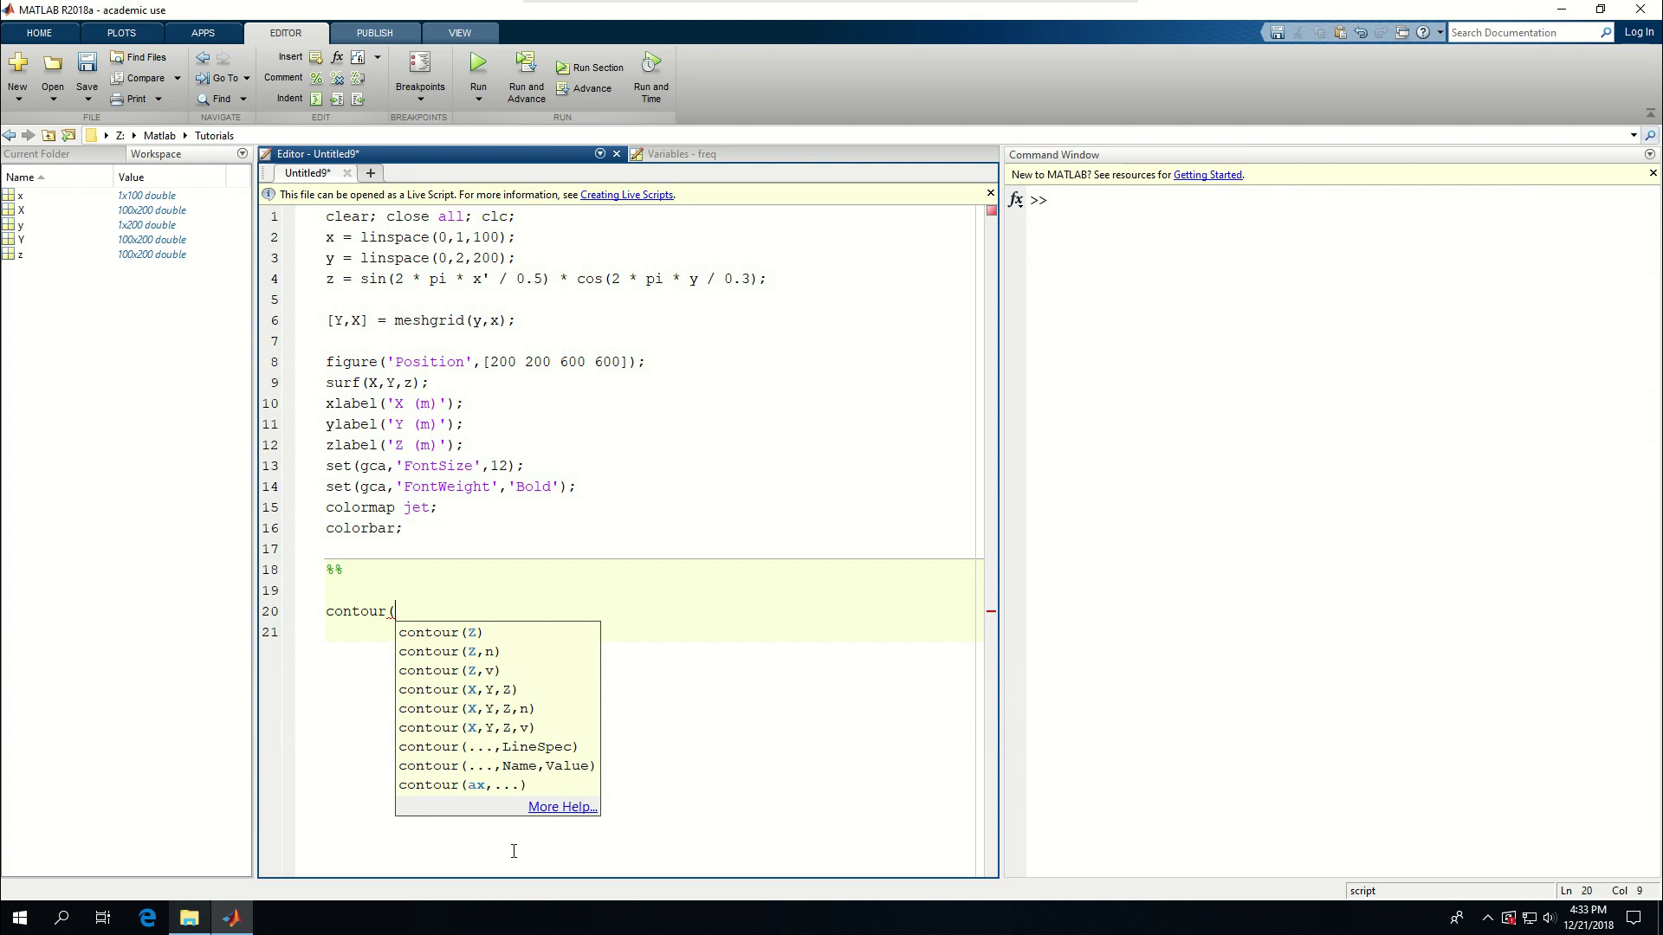
pyautogui.write('X')
pyautogui.write(',Y,Z')
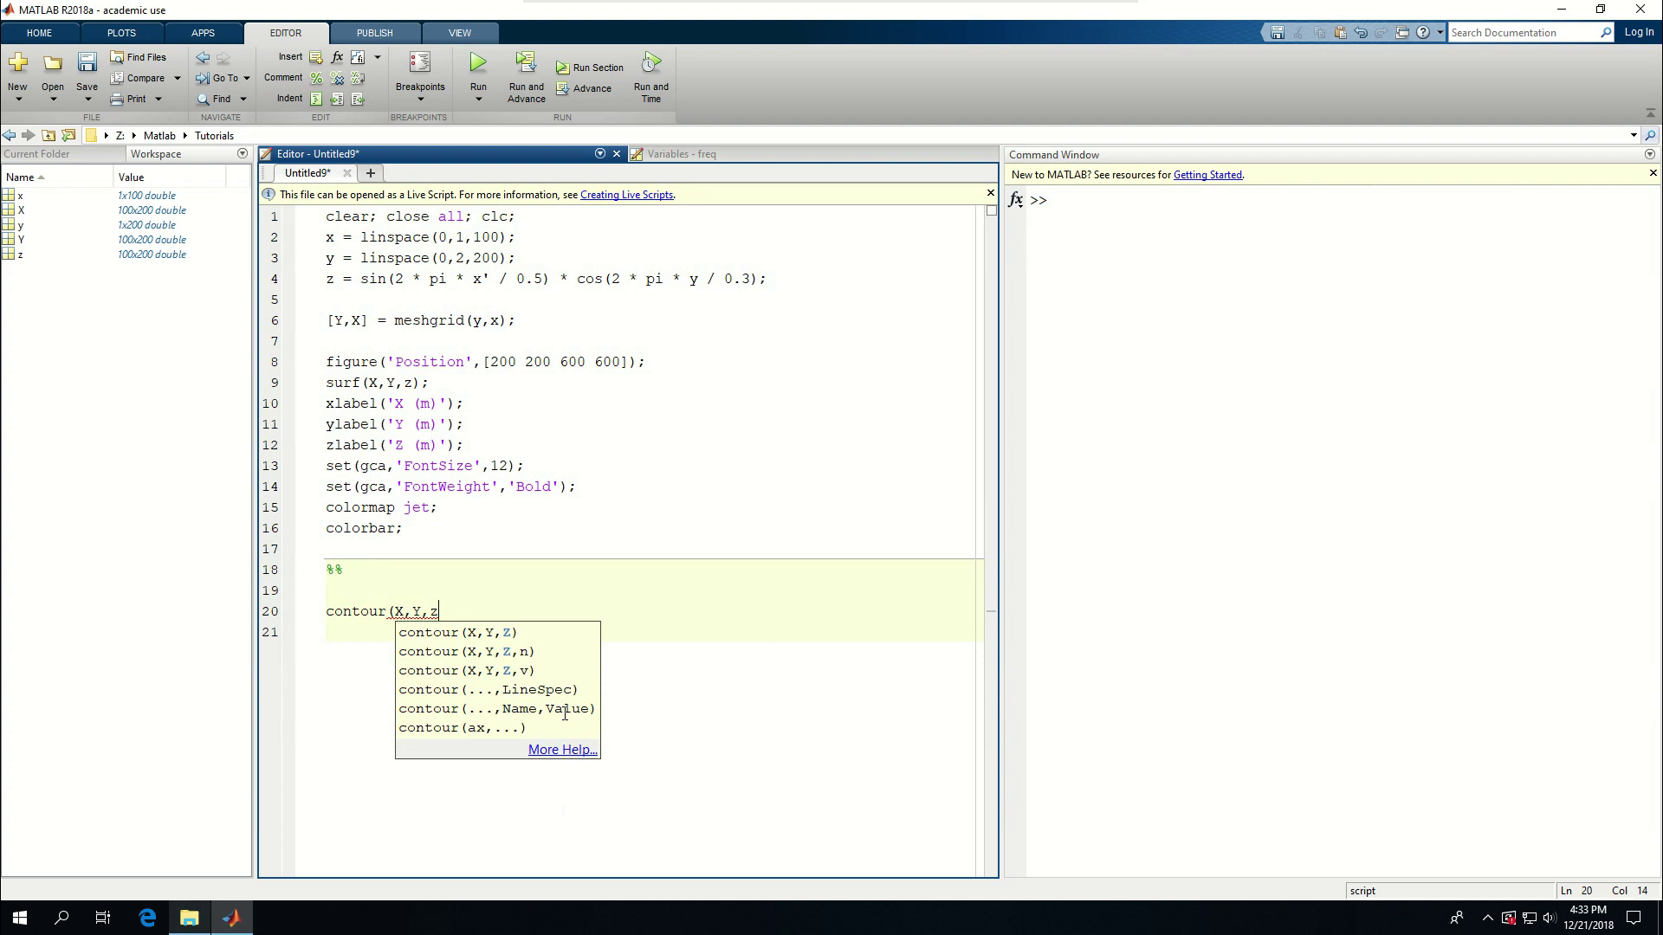
pyautogui.write(');')
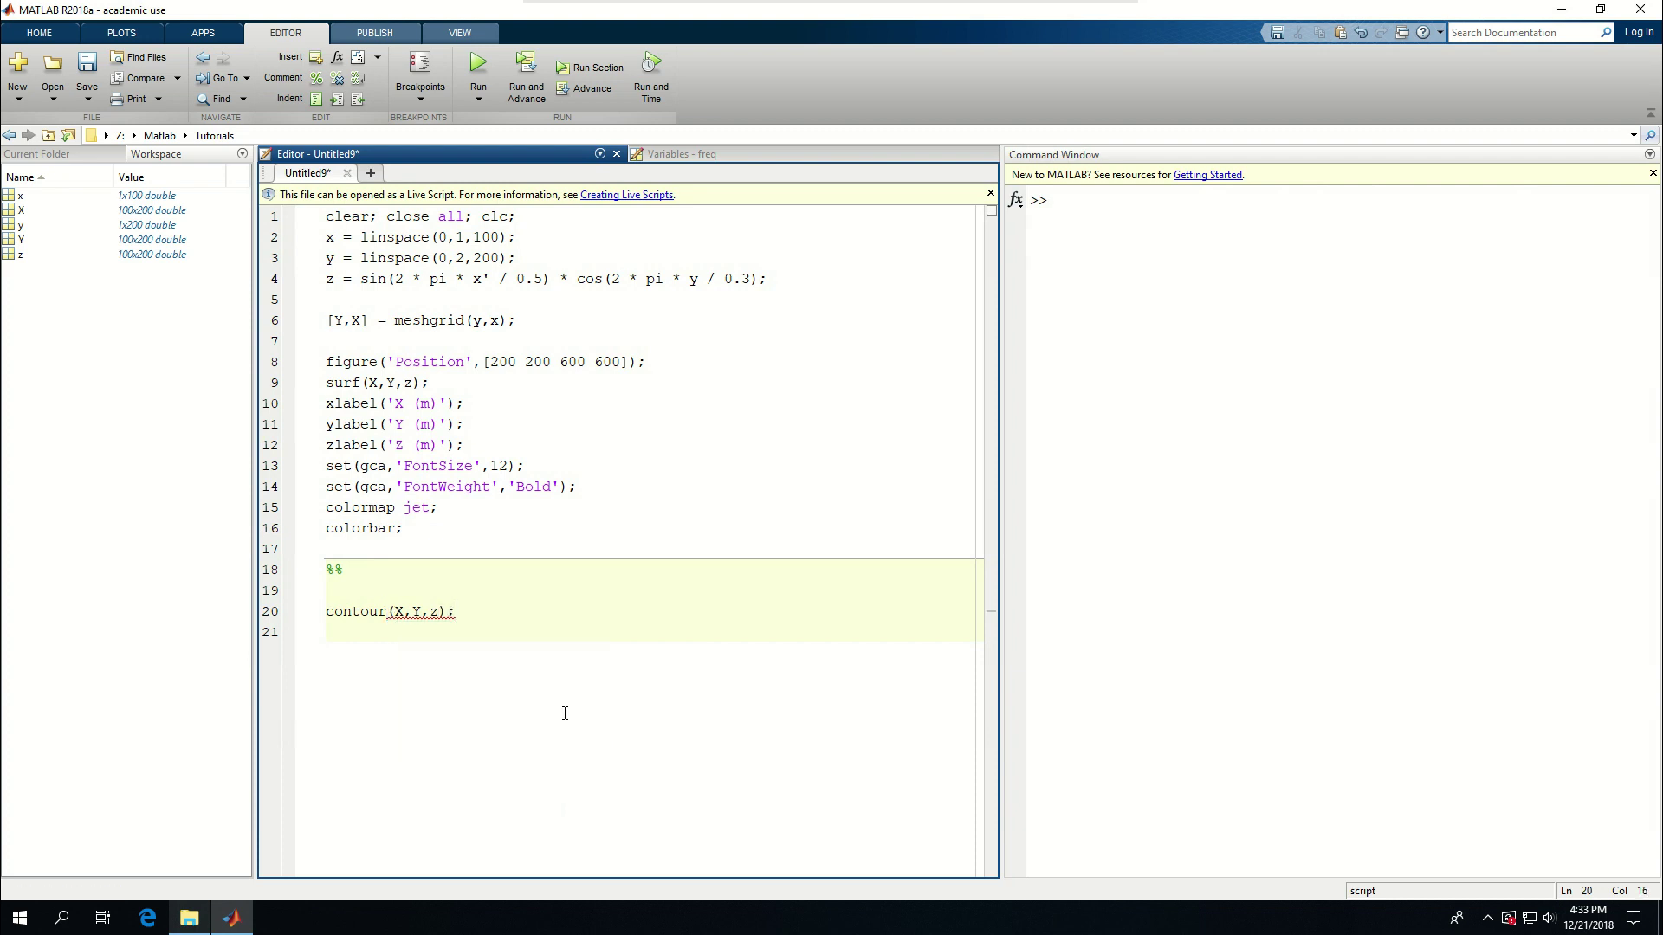
pyautogui.hotkey('ctrl', 'Return')
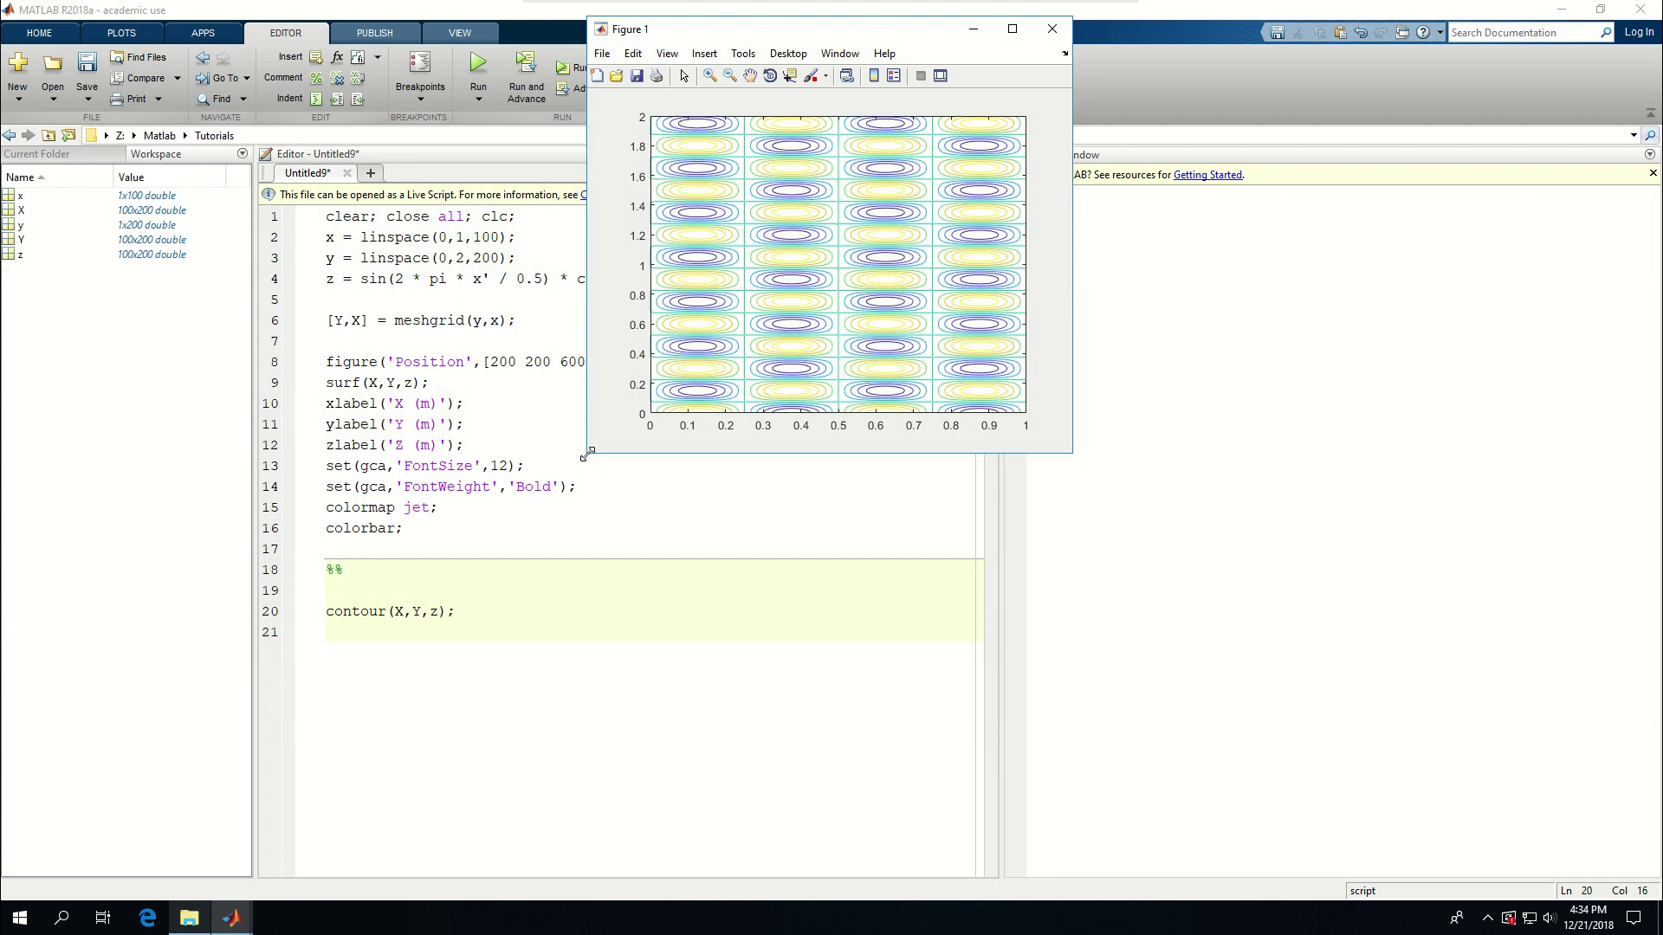
pyautogui.moveTo(587, 452); pyautogui.dragTo(269, 746)
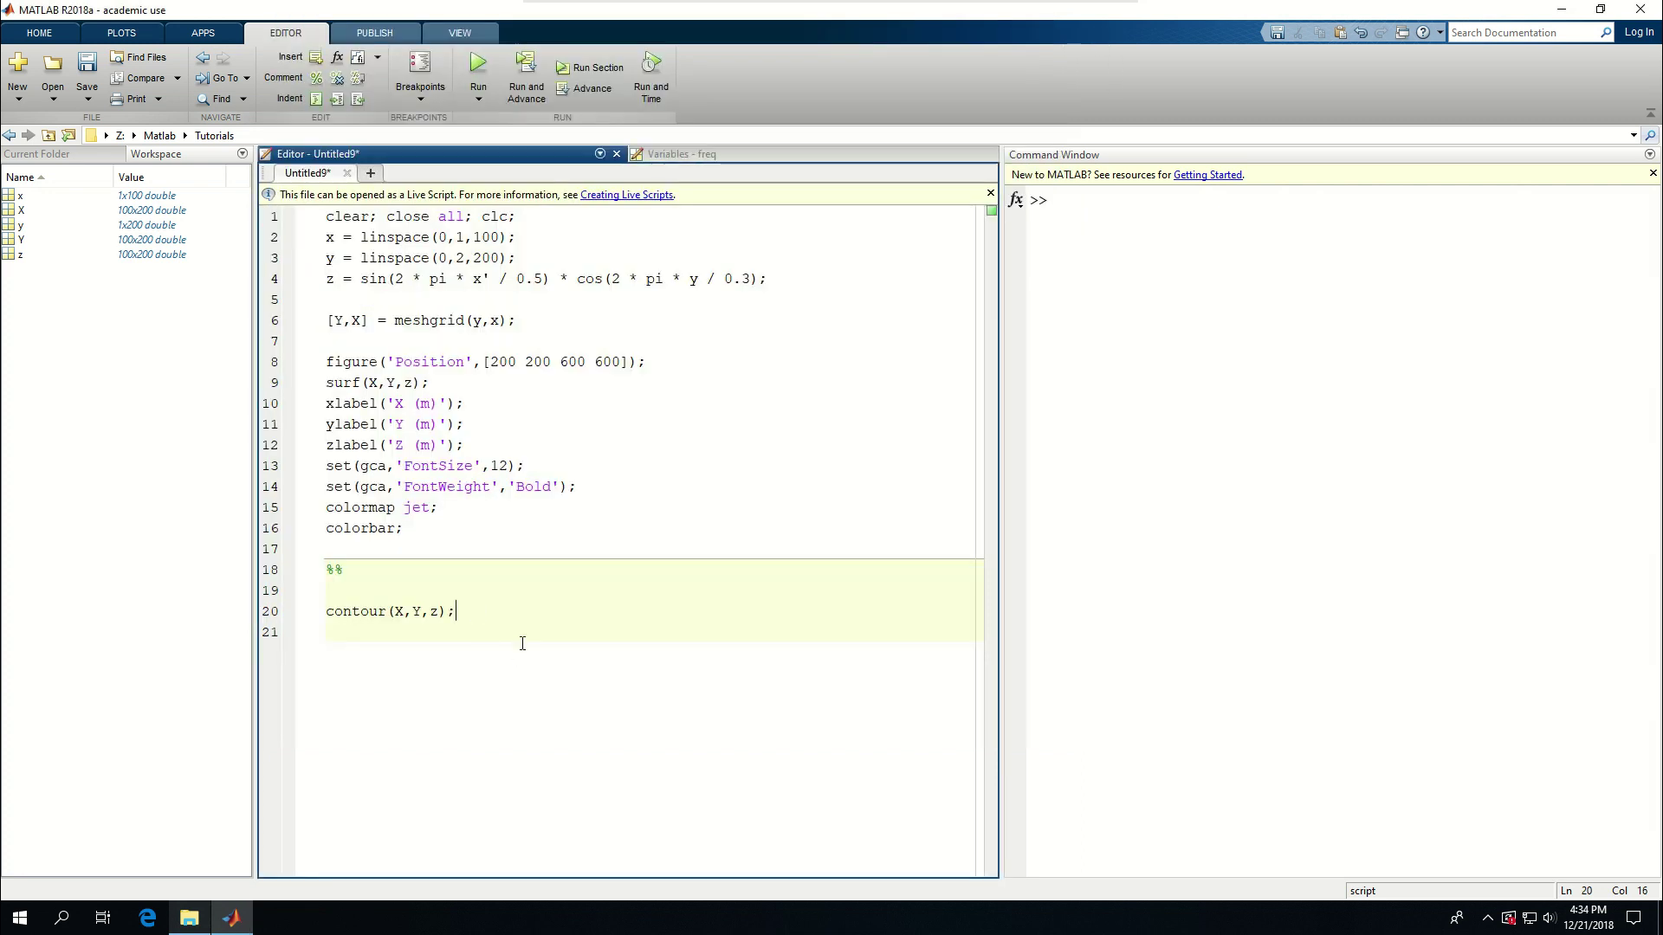
# - Add colormap jet; to the contour section, rerun it, and widen and heighten the figure
pyautogui.press('Return')
pyautogui.write('col')
pyautogui.write('ormap ')
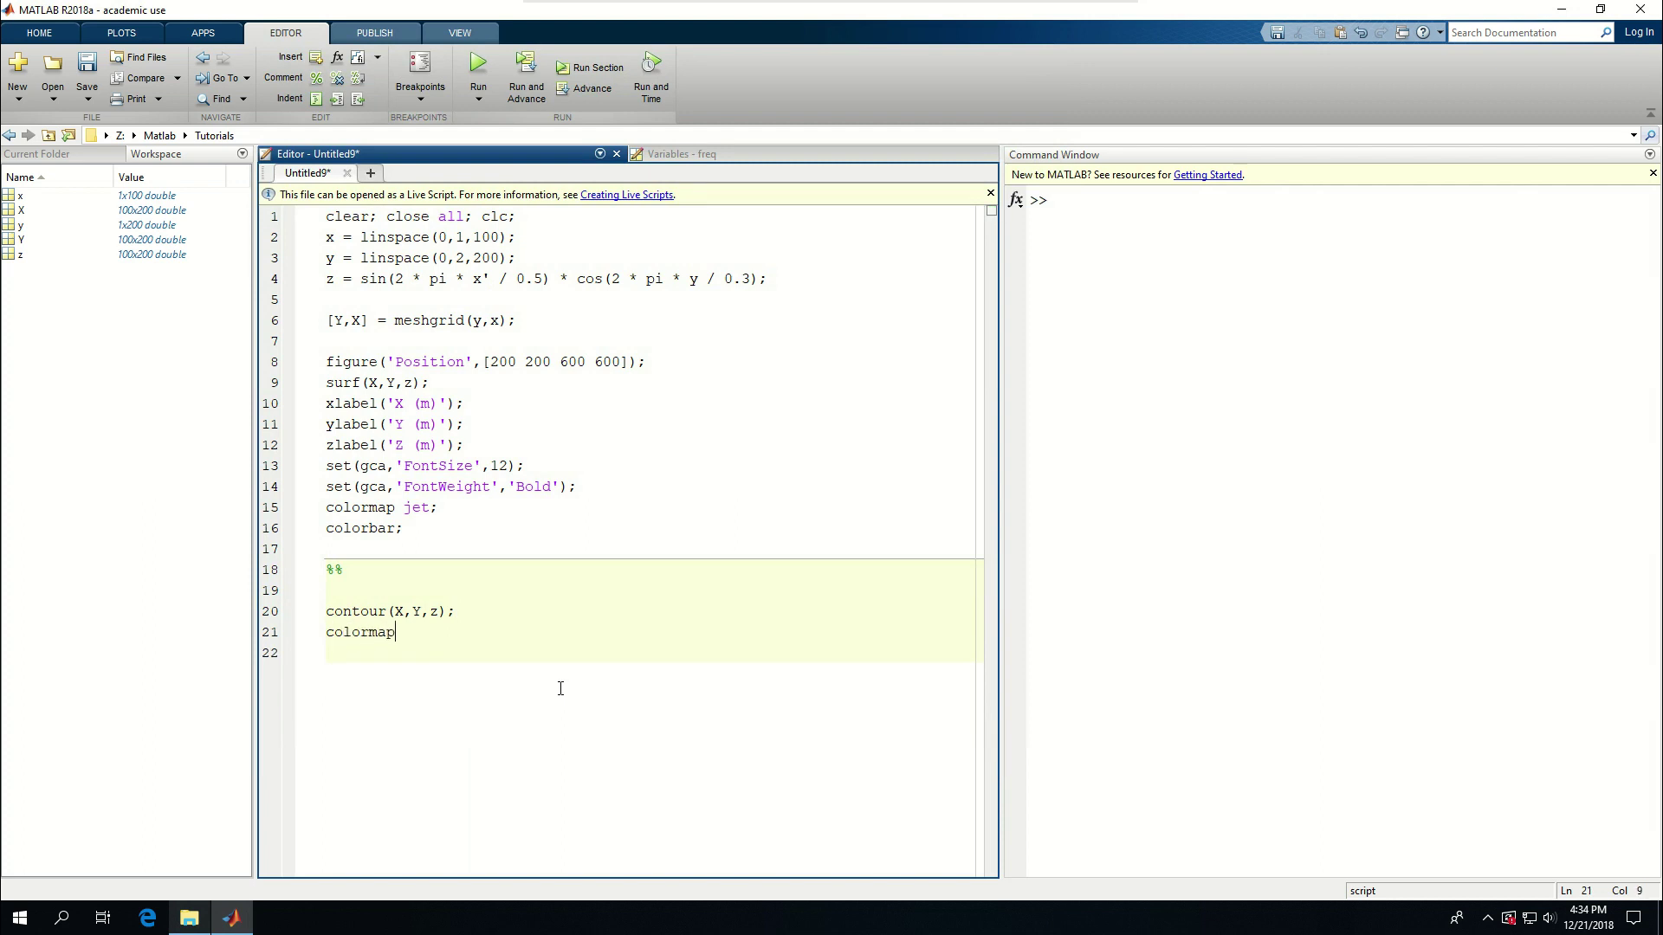
pyautogui.write('jet;')
pyautogui.hotkey('ctrl', 'Return')
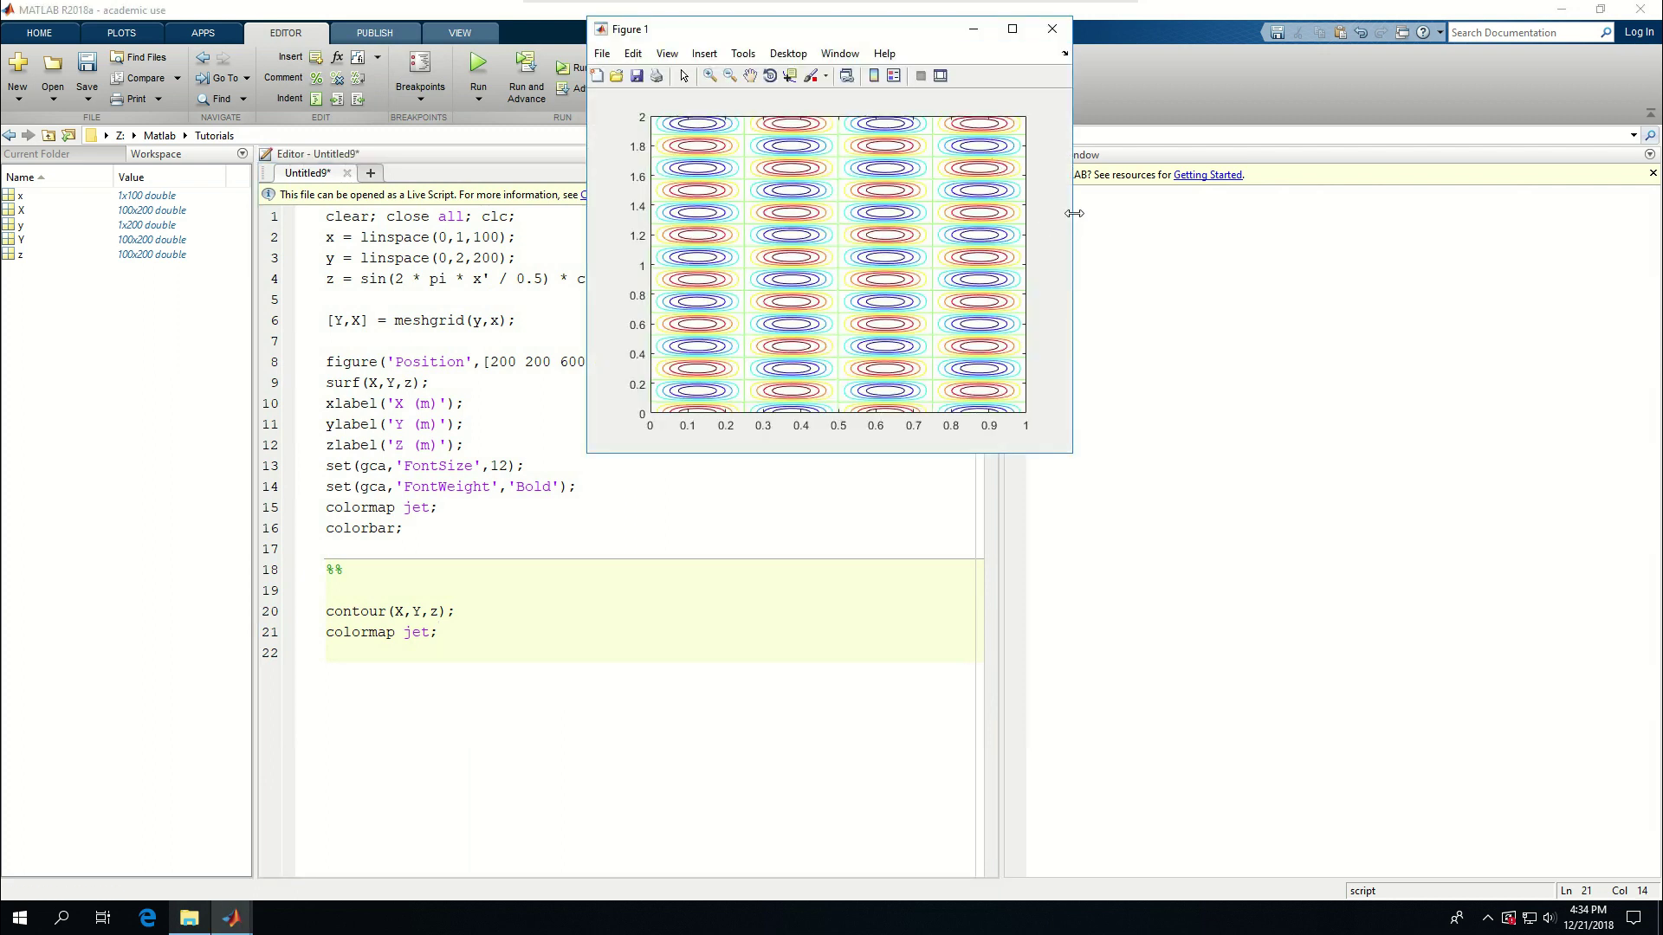
pyautogui.moveTo(1072, 219); pyautogui.dragTo(1441, 253)
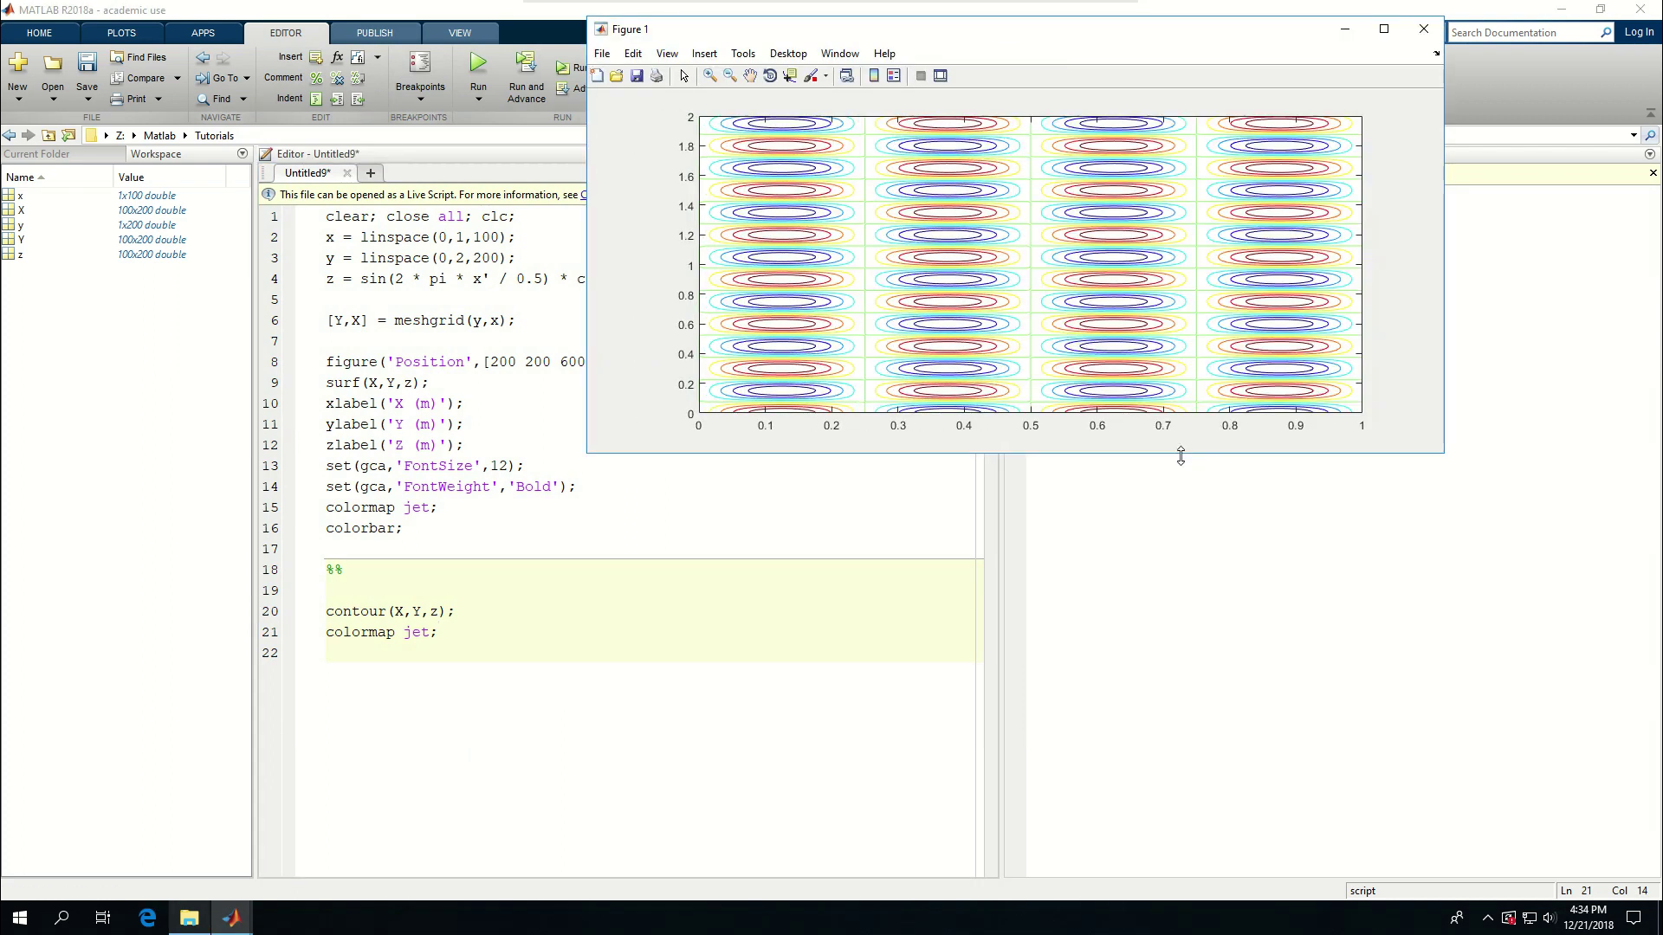
pyautogui.moveTo(1187, 452); pyautogui.dragTo(1187, 612)
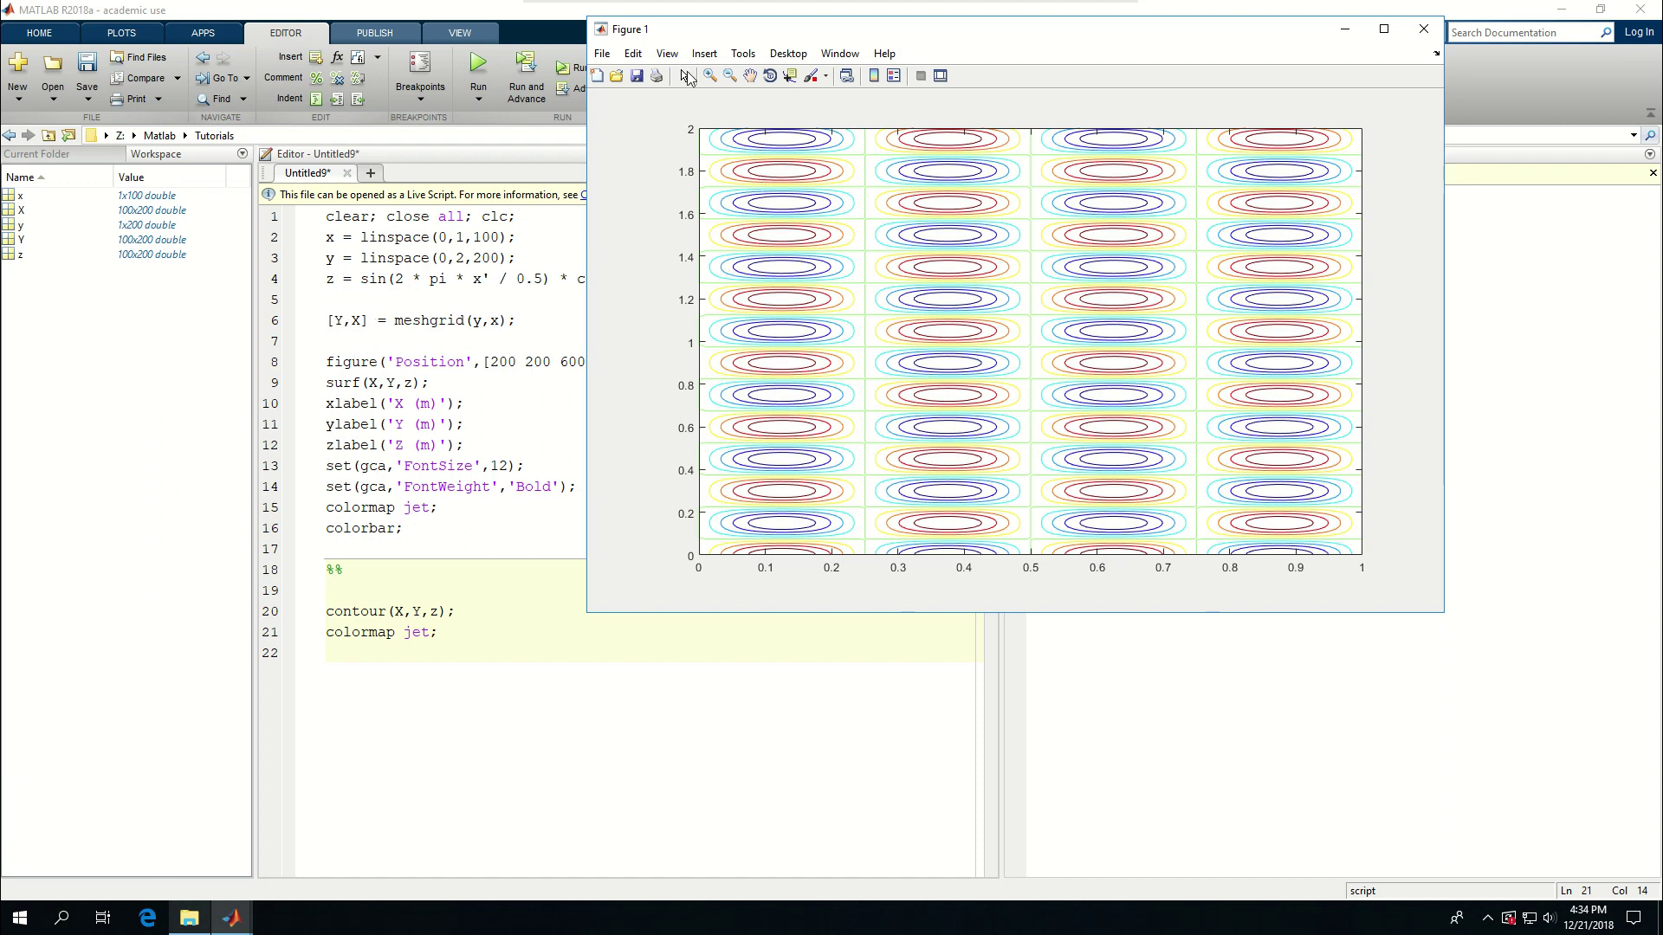
# - Copy the xlabel, ylabel, font and colorbar lines into the contour section, dropping zlabel
pyautogui.click(1423, 28)
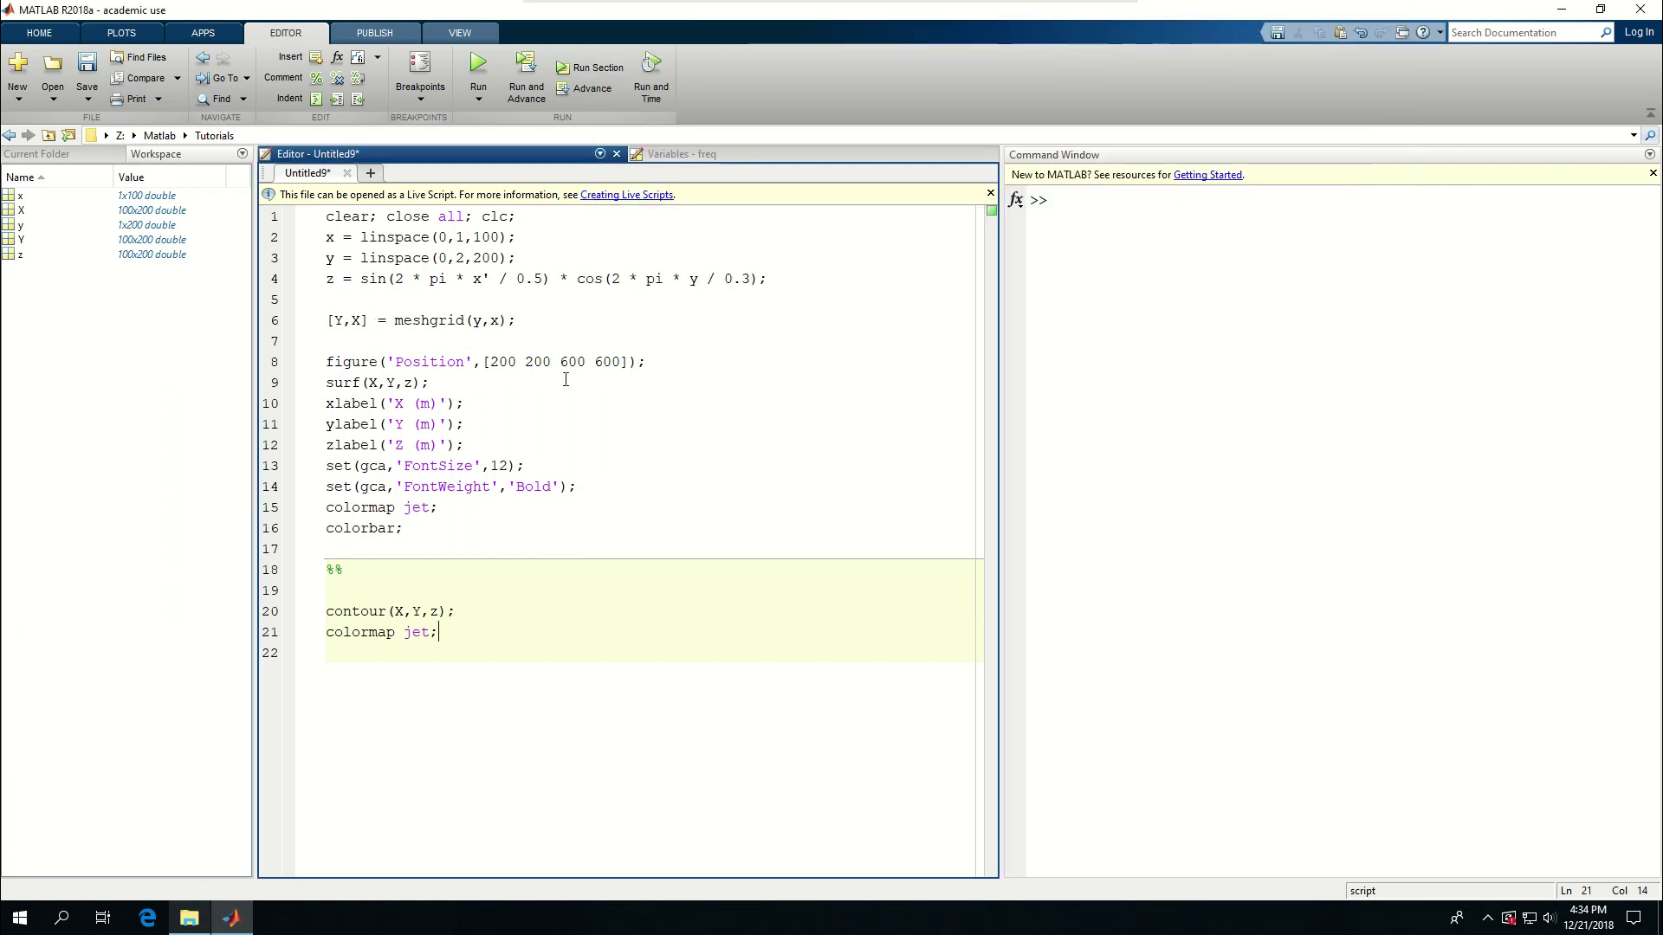
pyautogui.click(441, 392)
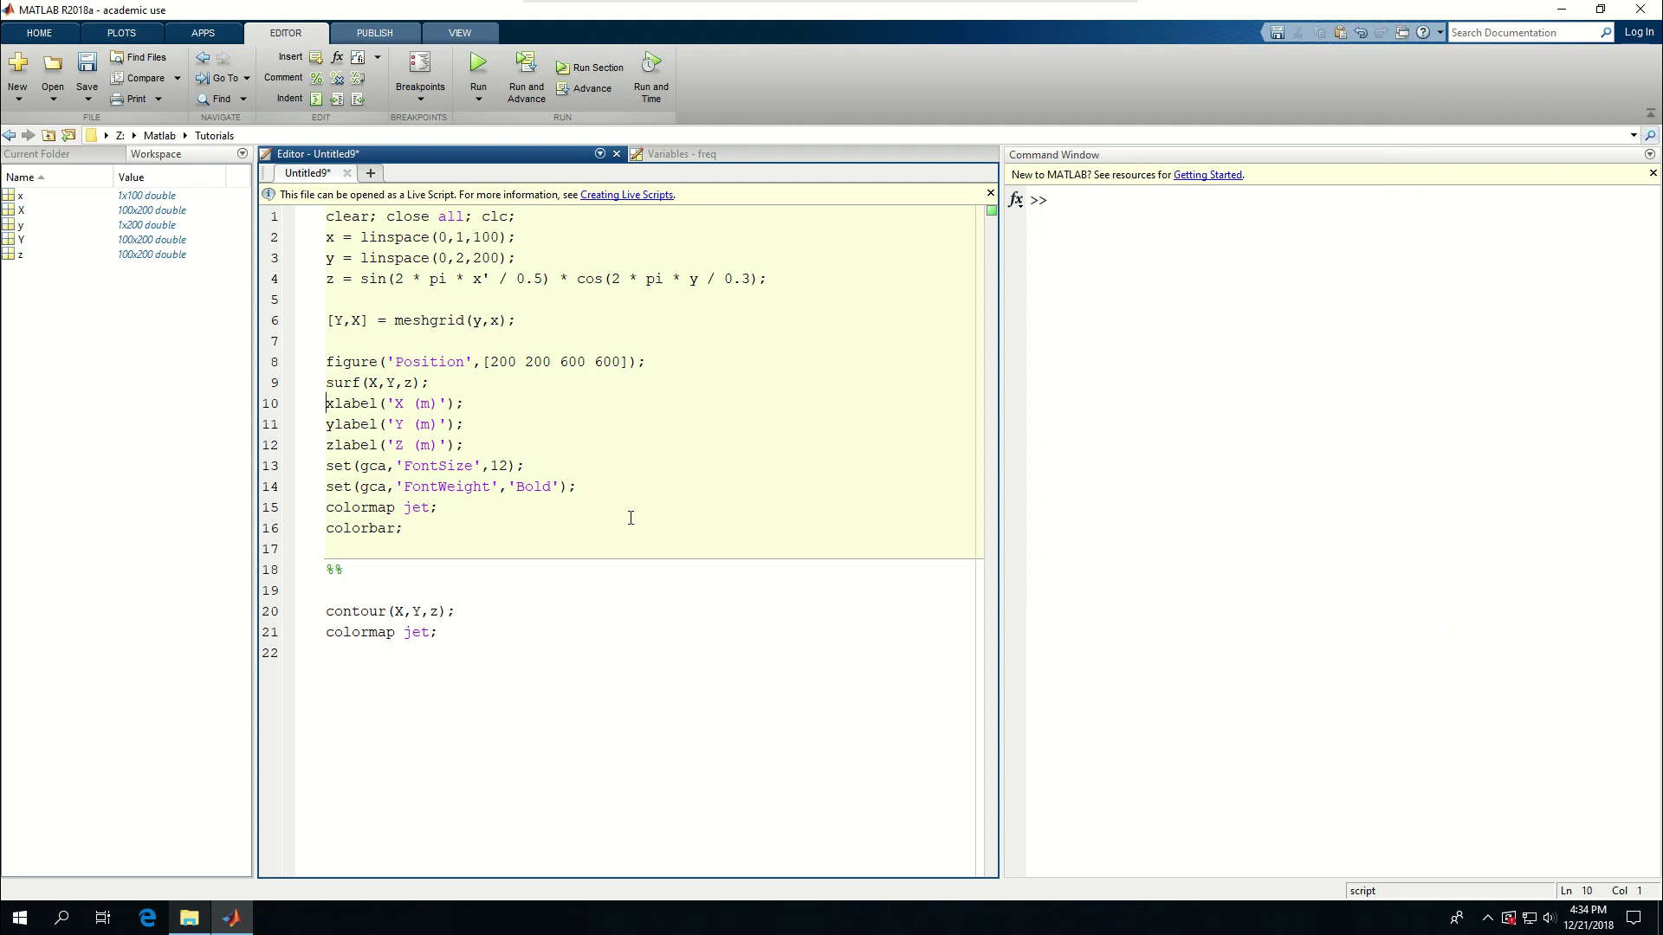
pyautogui.hotkey('shift', 'Down')
pyautogui.hotkey('shift', 'Down')
pyautogui.hotkey('shift', 'Down')
pyautogui.hotkey('shift', 'Down')
pyautogui.hotkey('shift', 'Down')
pyautogui.hotkey('shift', 'Down')
pyautogui.hotkey('shift', 'Down')
pyautogui.hotkey('ctrl', 'c')
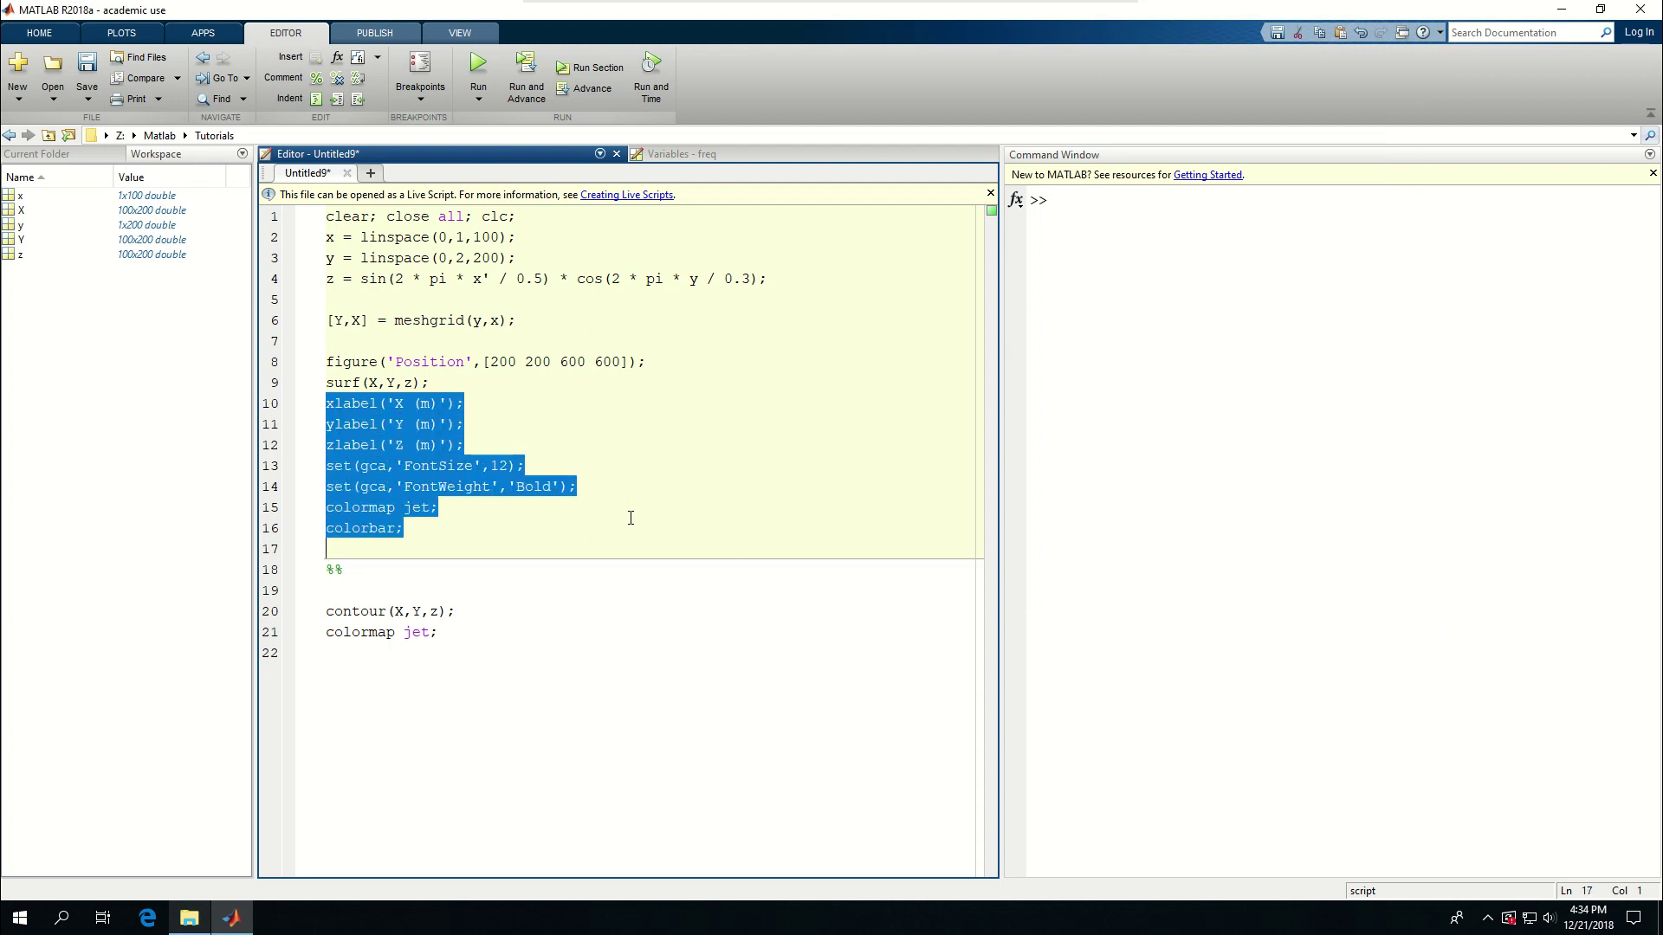
pyautogui.press('Down')
pyautogui.press('Down')
pyautogui.press('Down')
pyautogui.hotkey('ctrl', 'v')
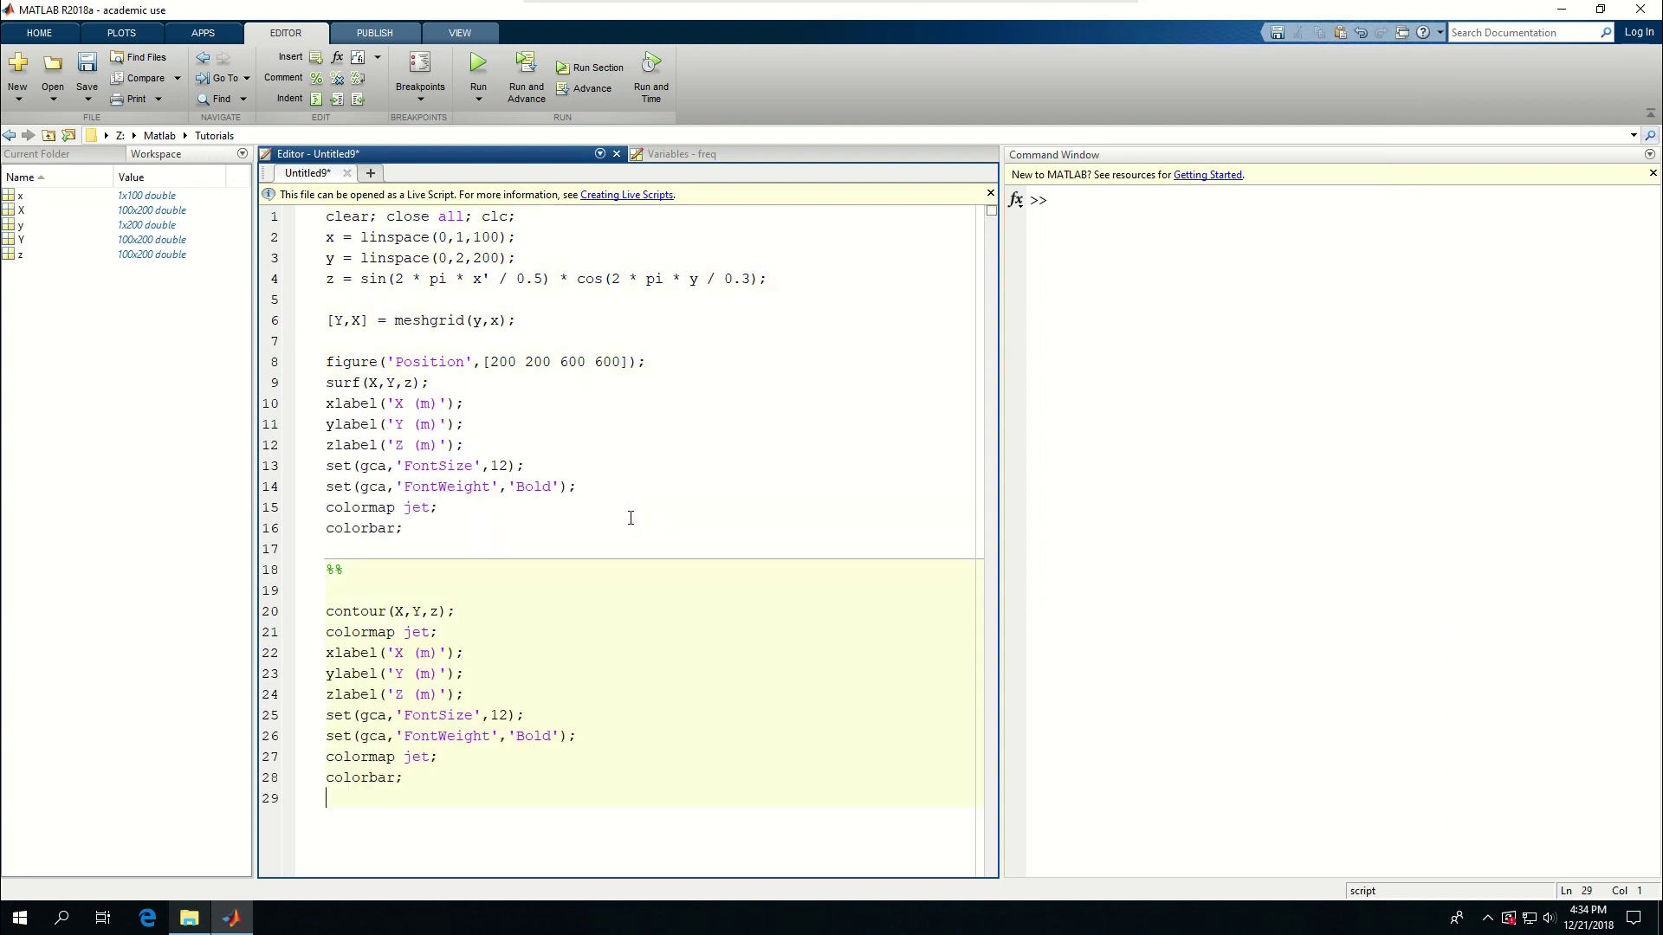
pyautogui.press('Up')
pyautogui.press('Up')
pyautogui.press('Up')
pyautogui.hotkey('shift', 'Down')
pyautogui.press('Delete')
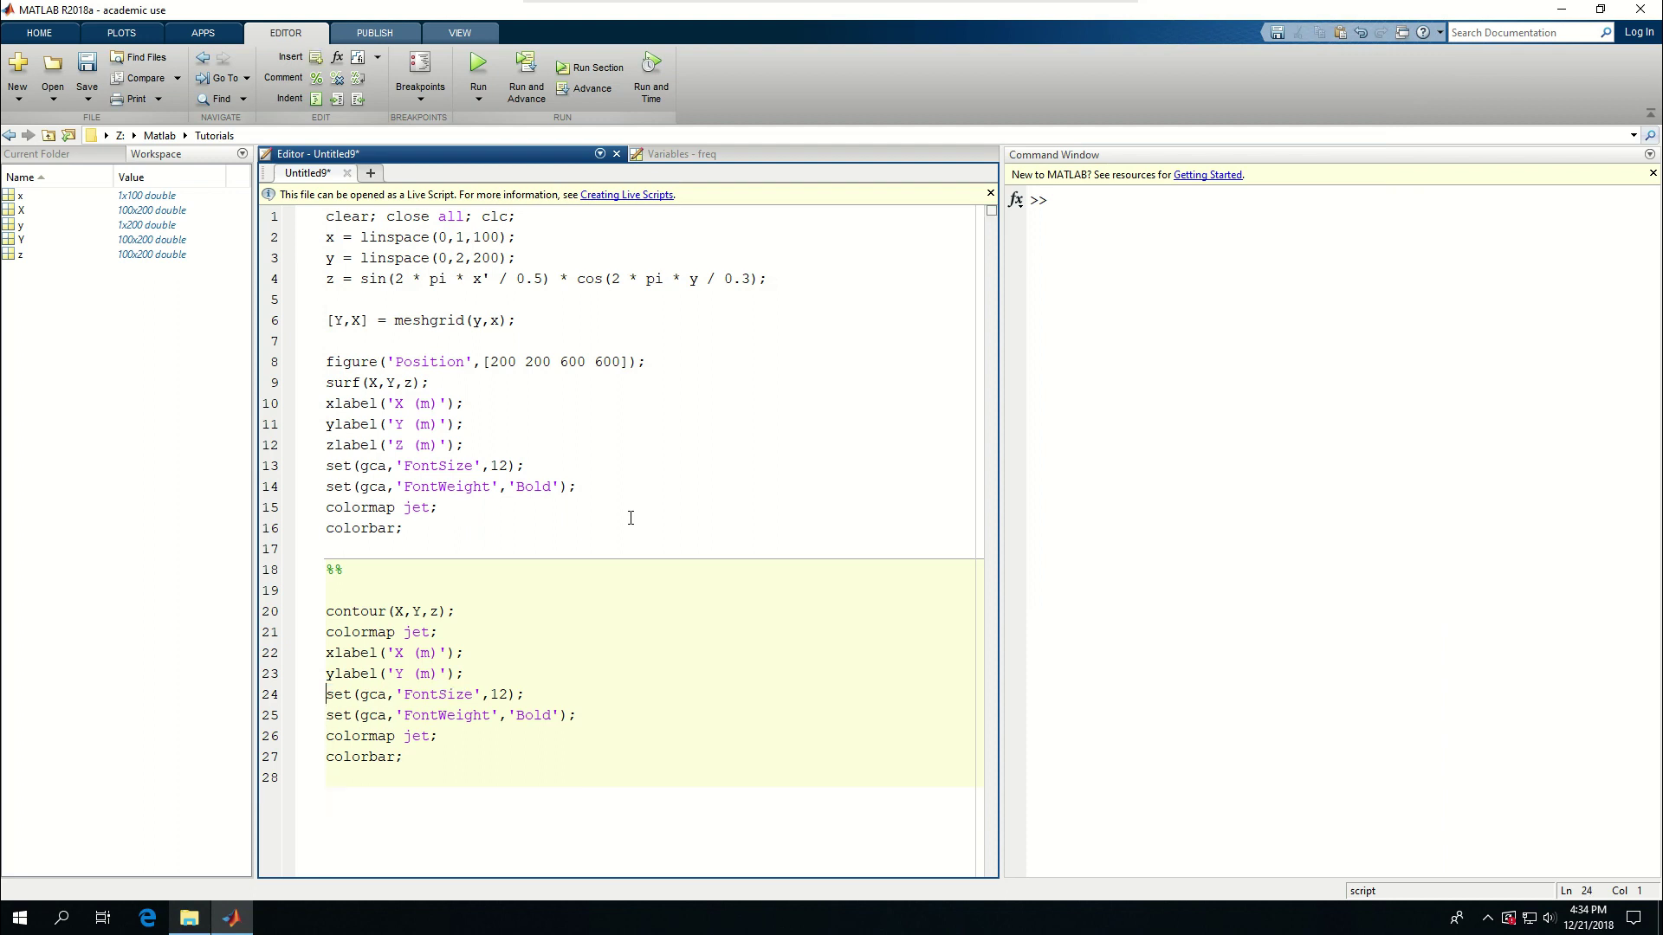
# - Run the labeled contour section, resize and reposition its figure, close it, then inspect line 4's z formula
pyautogui.hotkey('shift', 'Down')
pyautogui.press('Up')
pyautogui.hotkey('ctrl', 'Return')
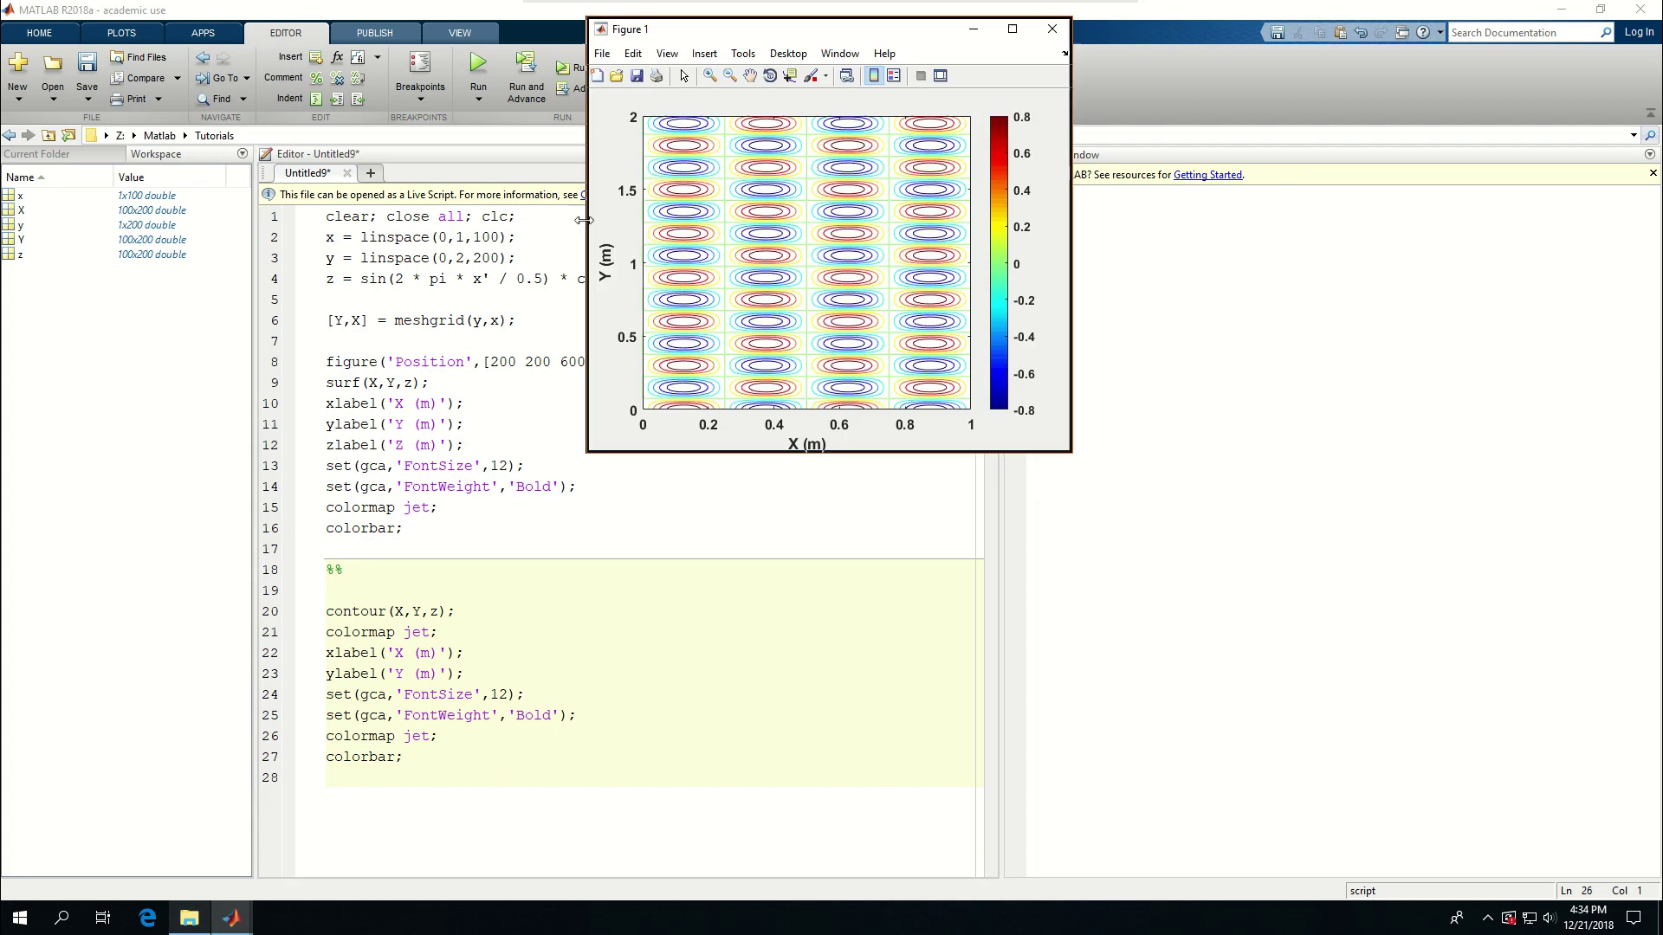
pyautogui.moveTo(588, 227); pyautogui.dragTo(357, 226)
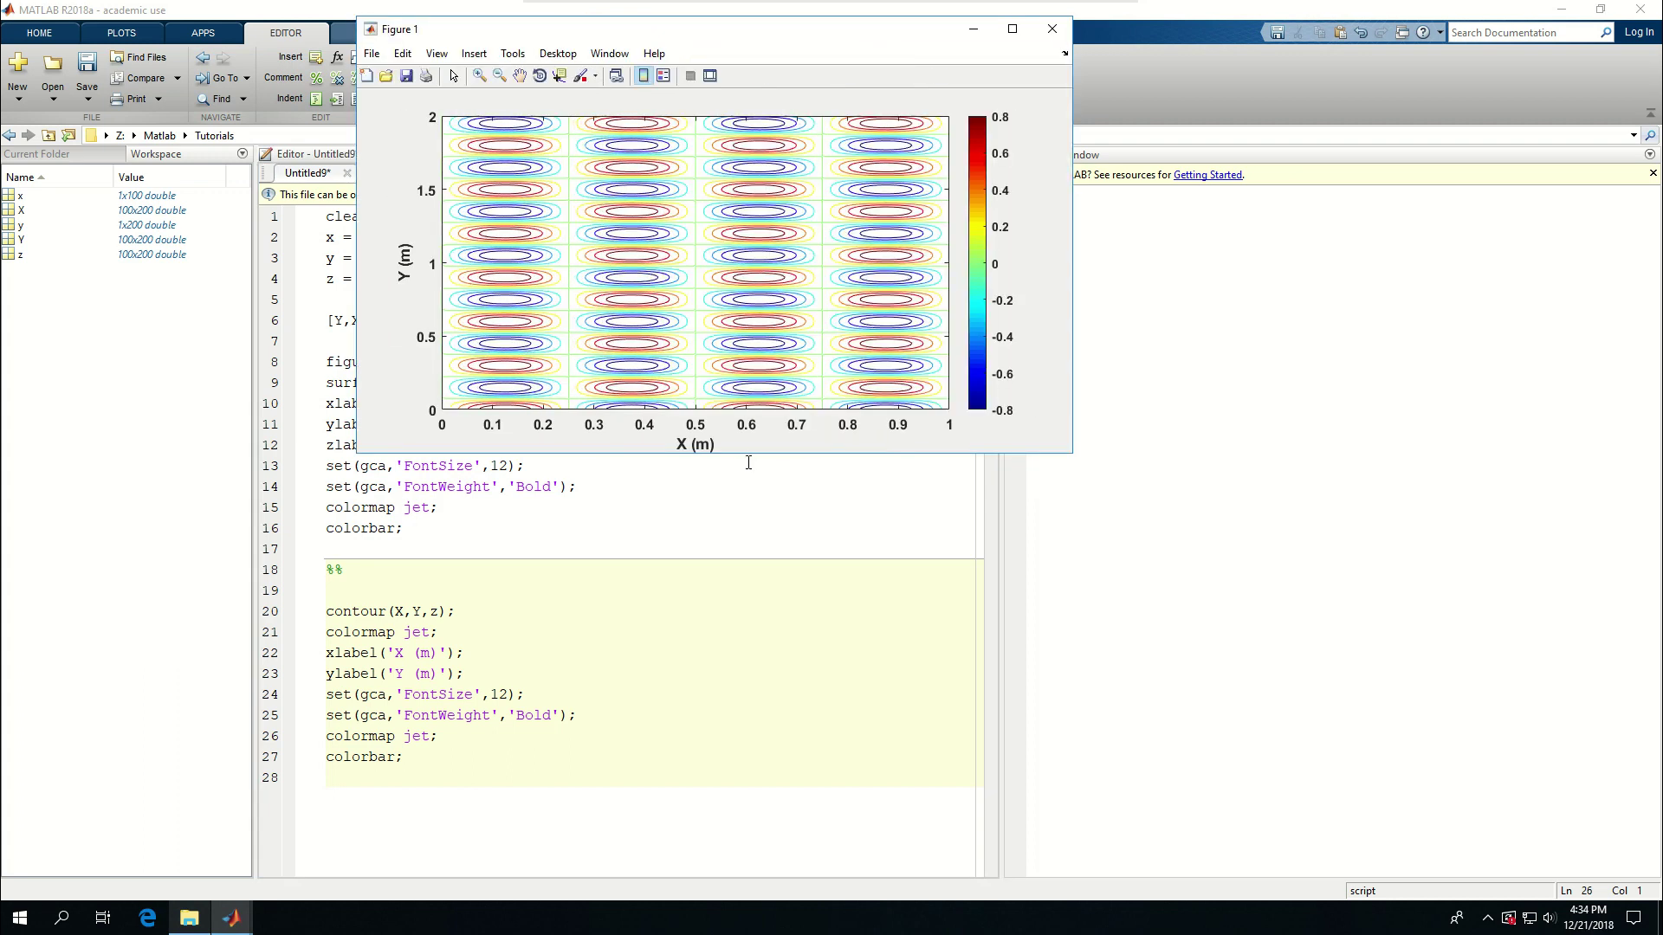
pyautogui.moveTo(753, 452); pyautogui.dragTo(753, 564)
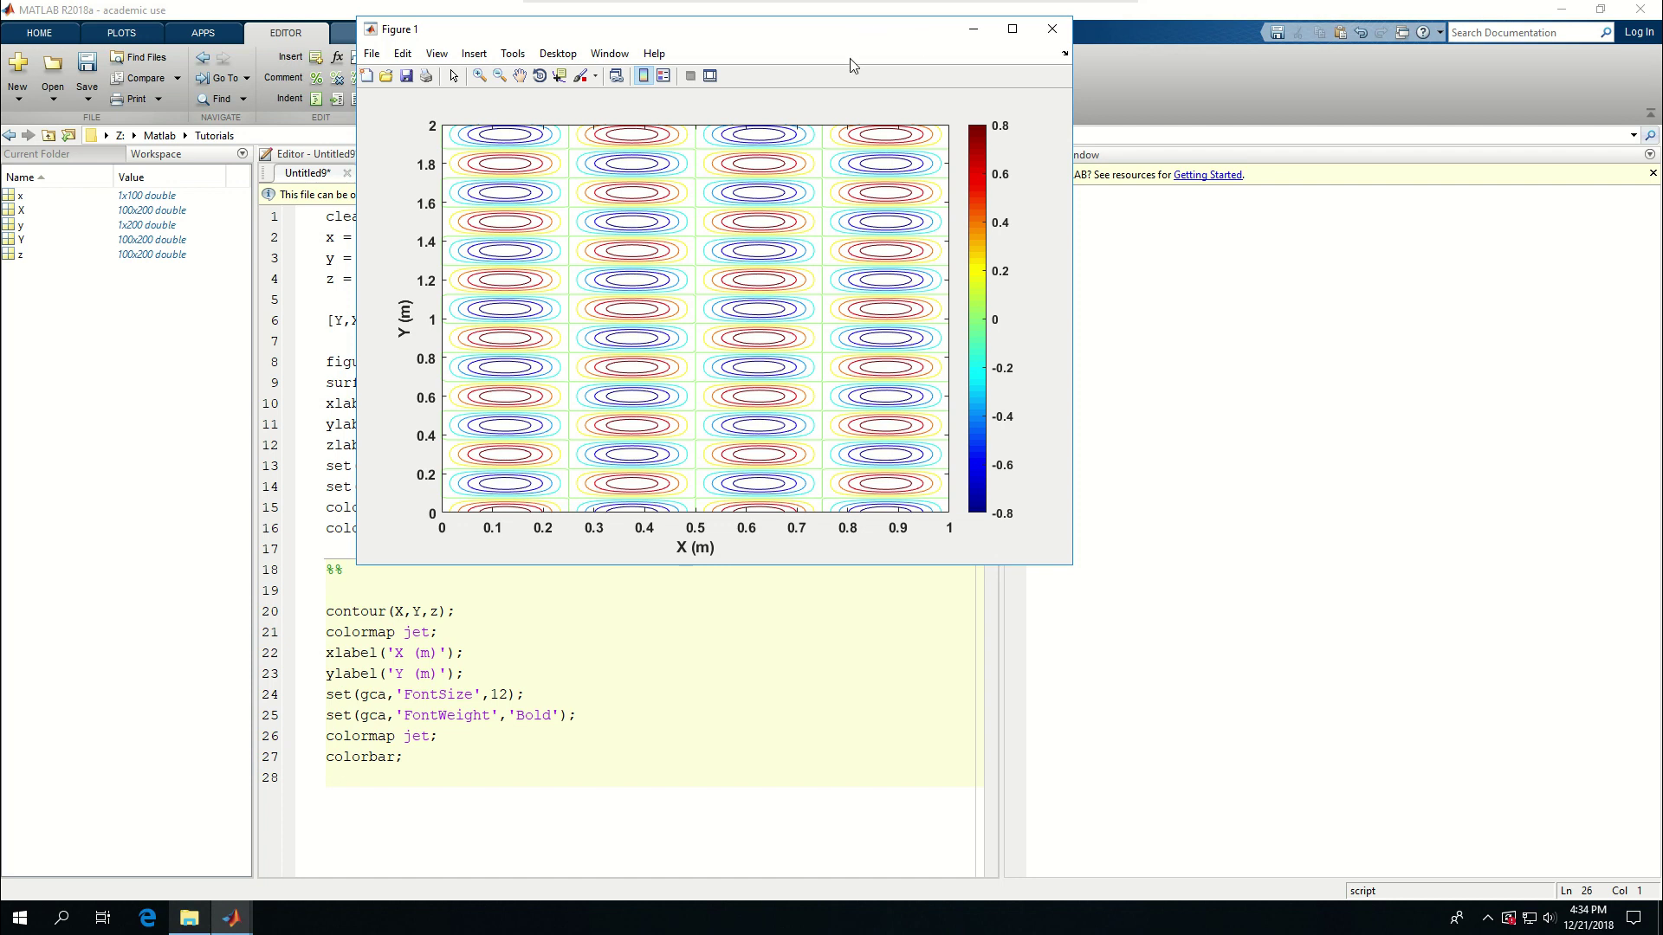
pyautogui.moveTo(853, 32); pyautogui.dragTo(844, 181)
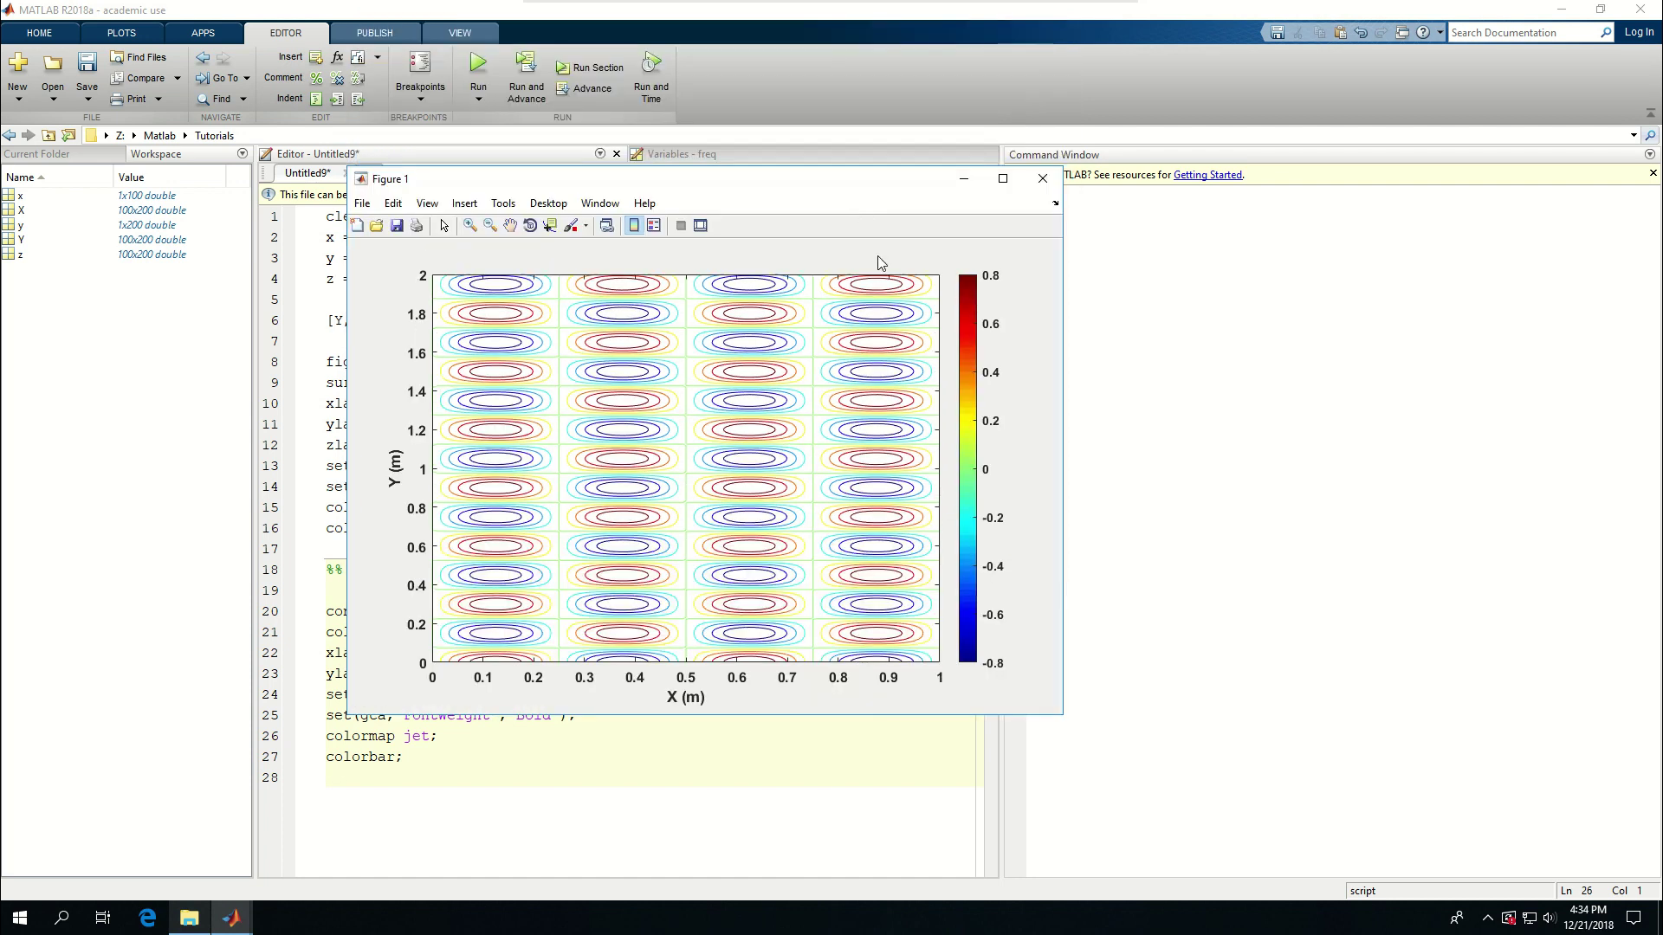
pyautogui.click(1039, 184)
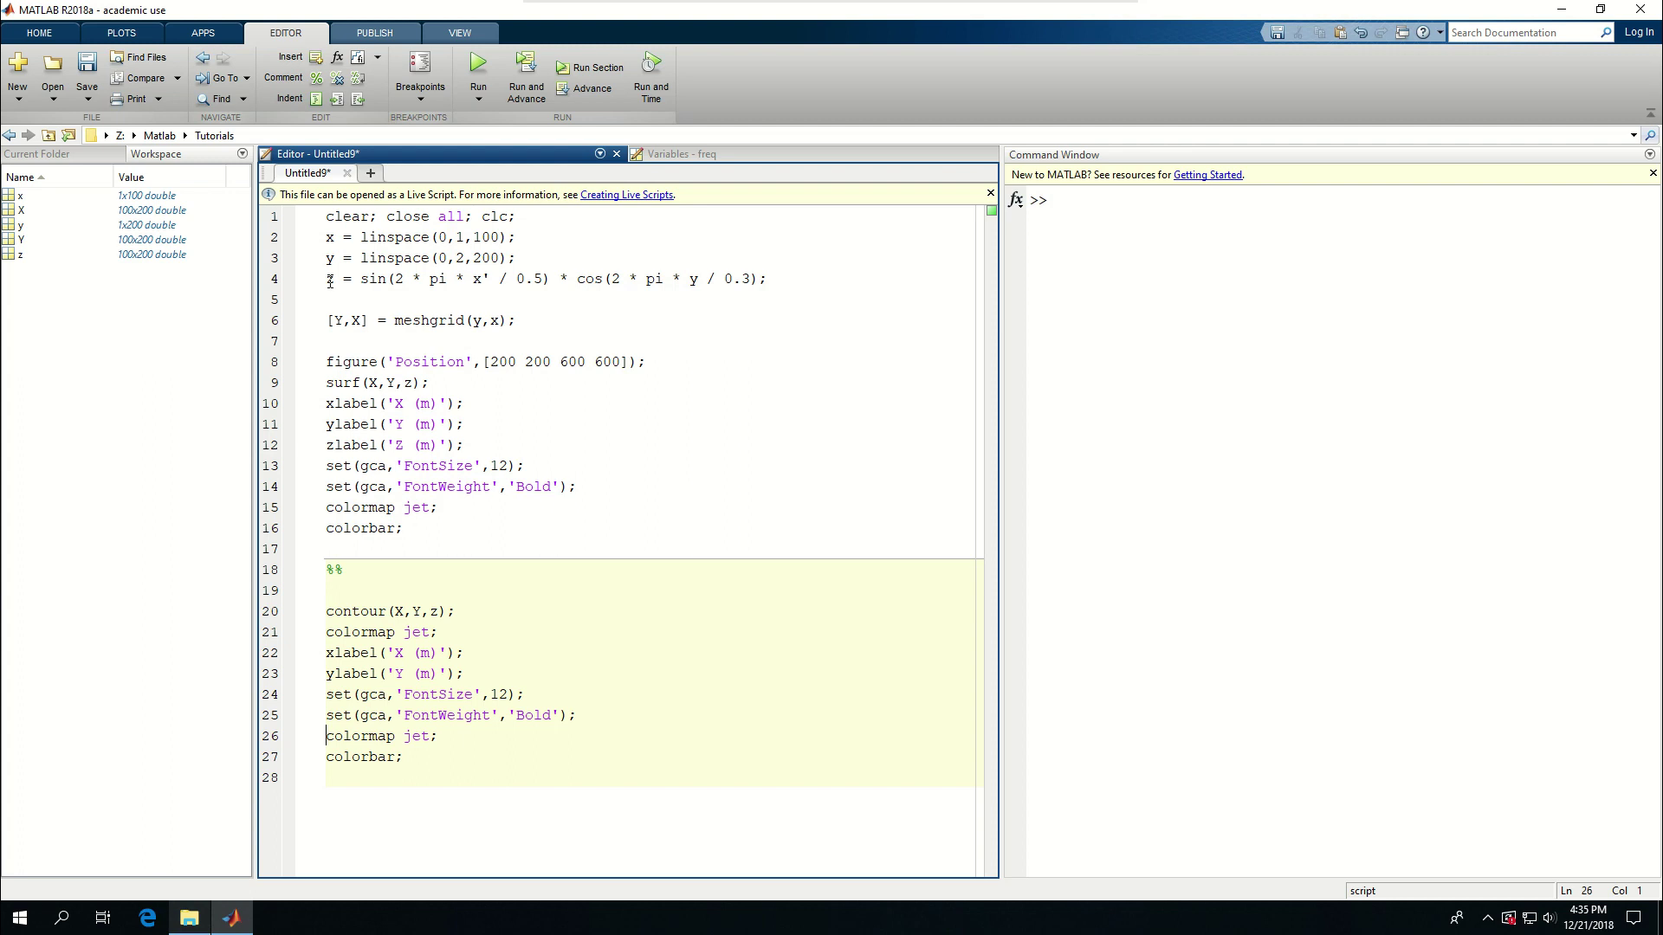
pyautogui.moveTo(326, 278)
pyautogui.mouseDown()
pyautogui.moveTo(765, 278)
pyautogui.moveTo(762, 427)
pyautogui.mouseUp()
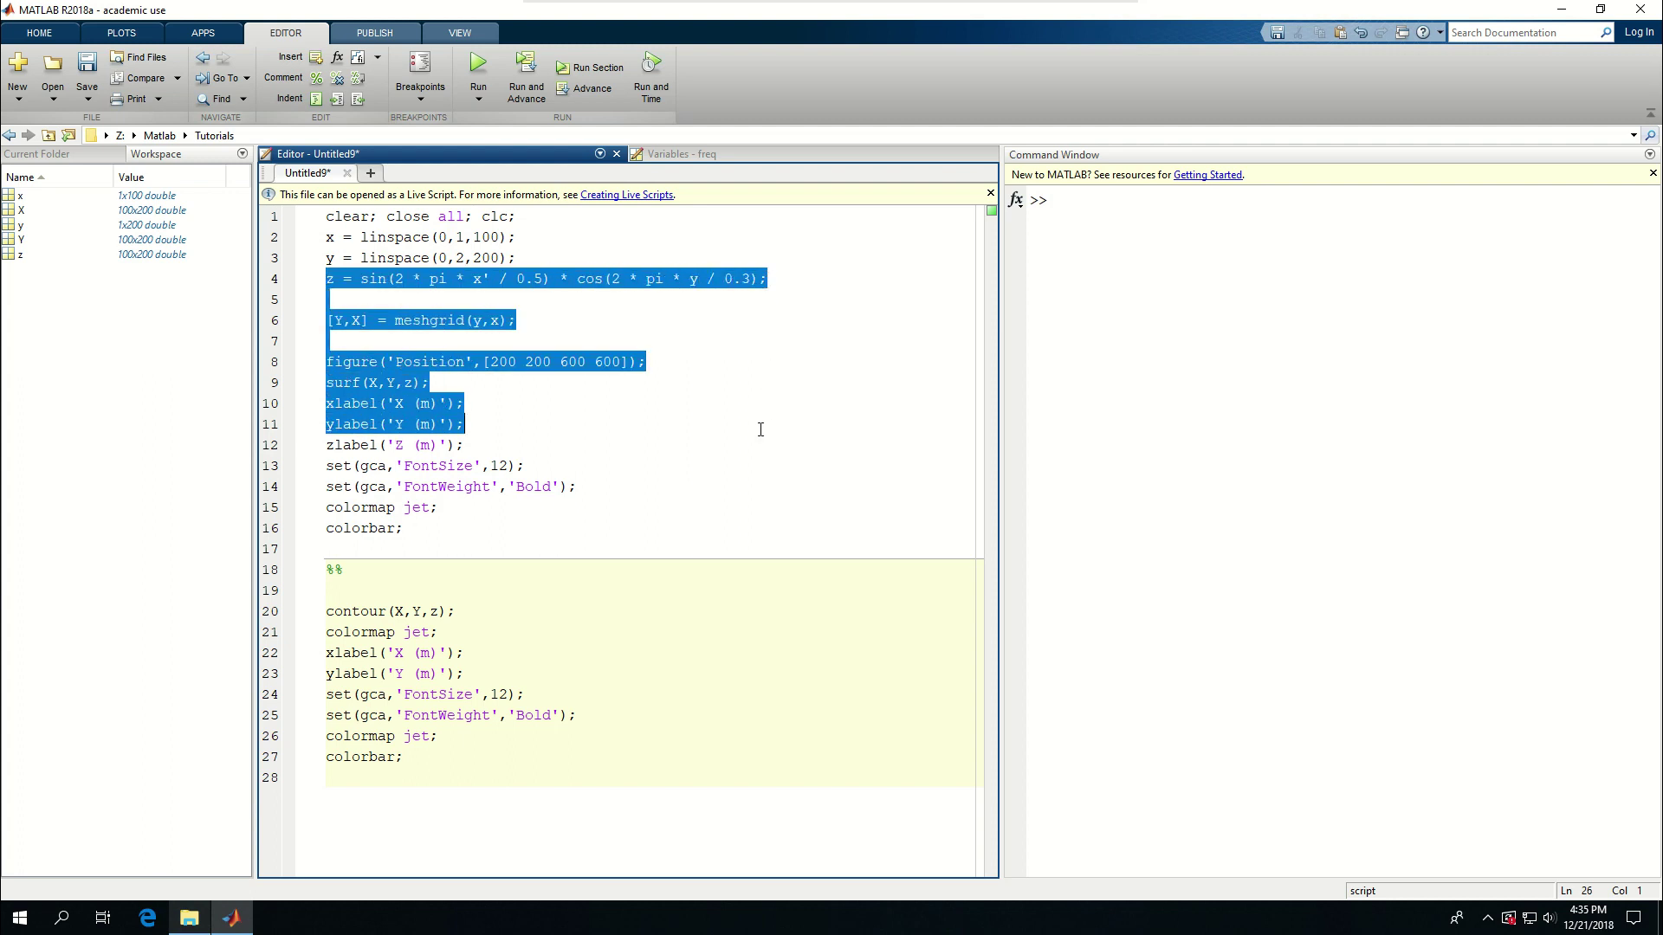
pyautogui.click(753, 297)
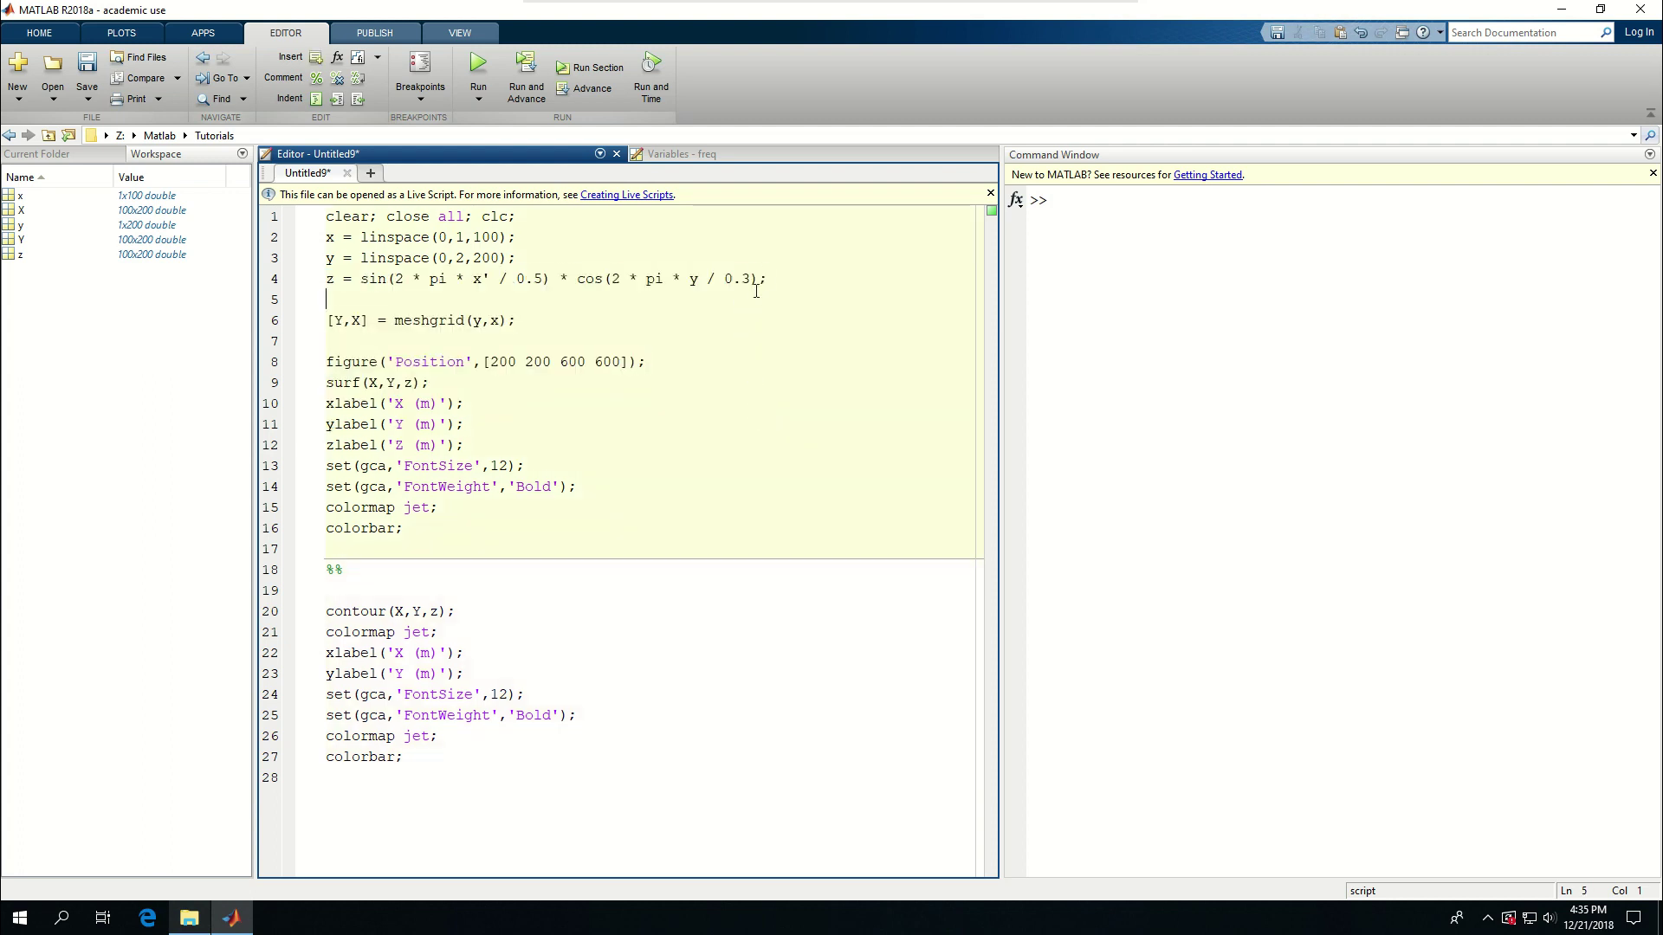